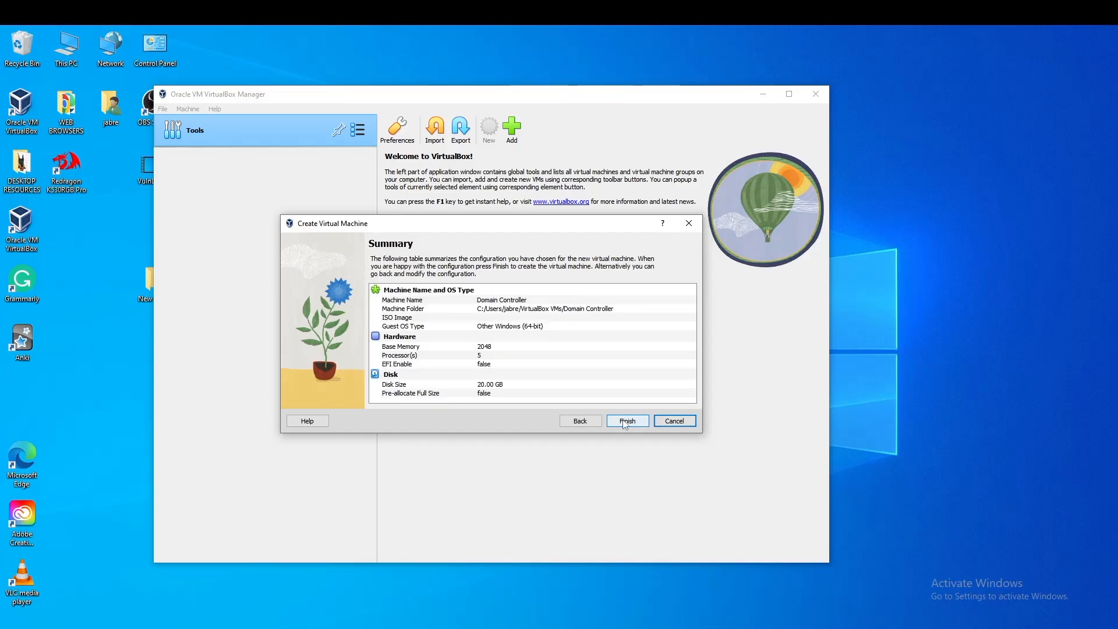
# Create the Domain Controller VM and set Shared Clipboard and Drag'n'Drop to Bidirectional
pyautogui.click(441, 127)
pyautogui.click(434, 234)
pyautogui.click(472, 268)
pyautogui.click(466, 303)
pyautogui.click(472, 284)
pyautogui.click(466, 317)
pyautogui.click(399, 235)
# Raise the VM's video memory above about 18 MB in Display settings
pyautogui.click(345, 234)
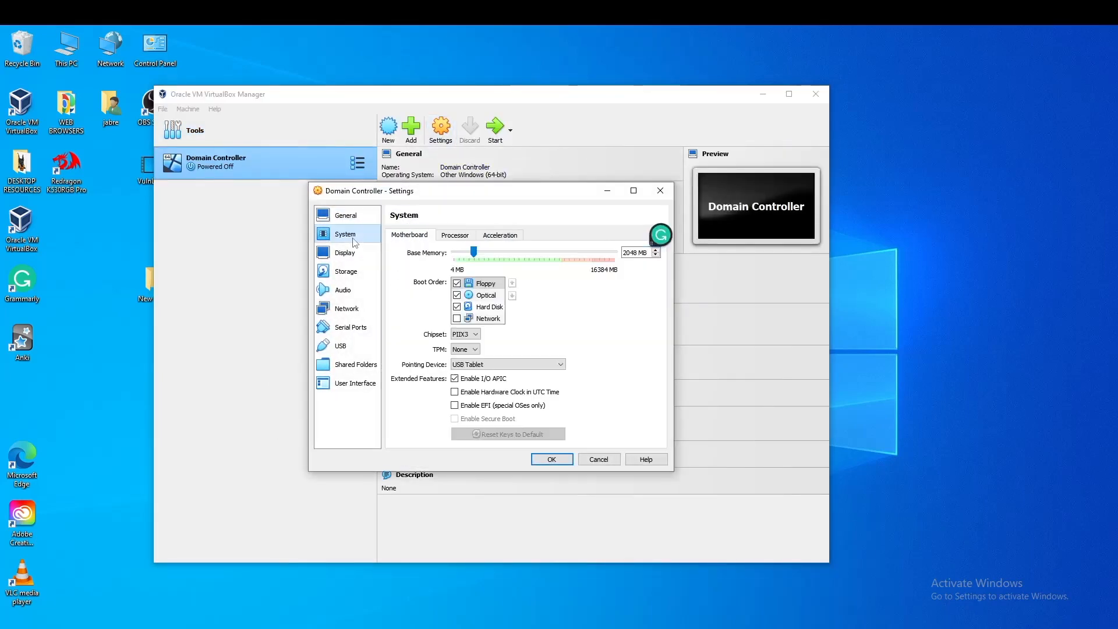
pyautogui.click(466, 234)
pyautogui.click(344, 252)
pyautogui.moveTo(477, 251); pyautogui.dragTo(507, 251)
# Attach WindowsServer2019.iso to the VM's empty optical drive
pyautogui.click(370, 274)
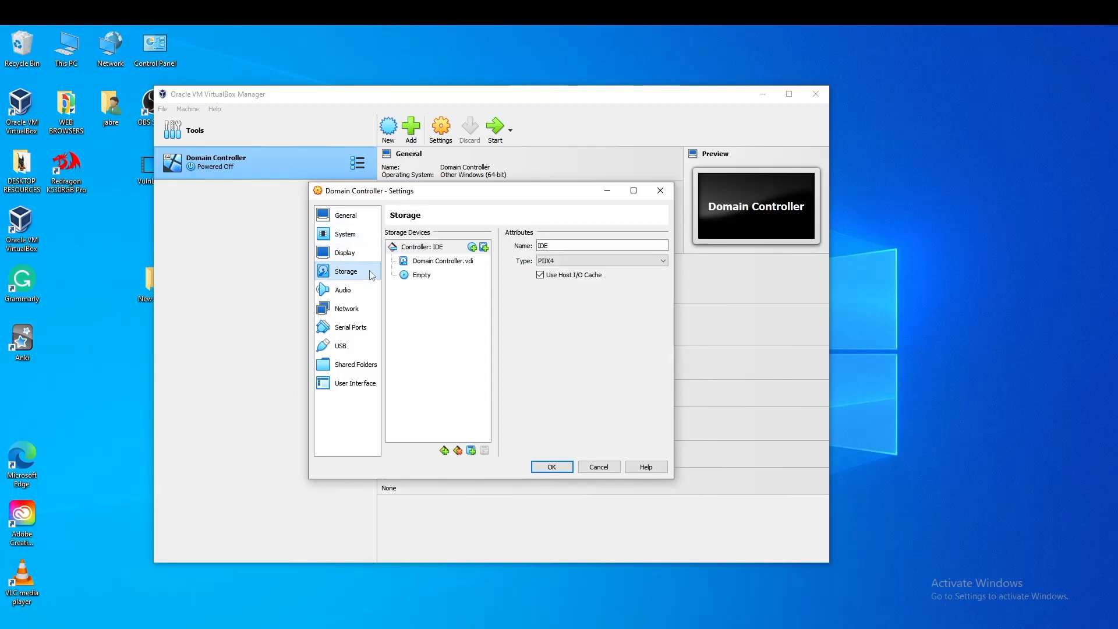
pyautogui.click(418, 275)
pyautogui.click(691, 259)
pyautogui.click(725, 269)
pyautogui.click(323, 213)
pyautogui.click(469, 340)
pyautogui.click(767, 479)
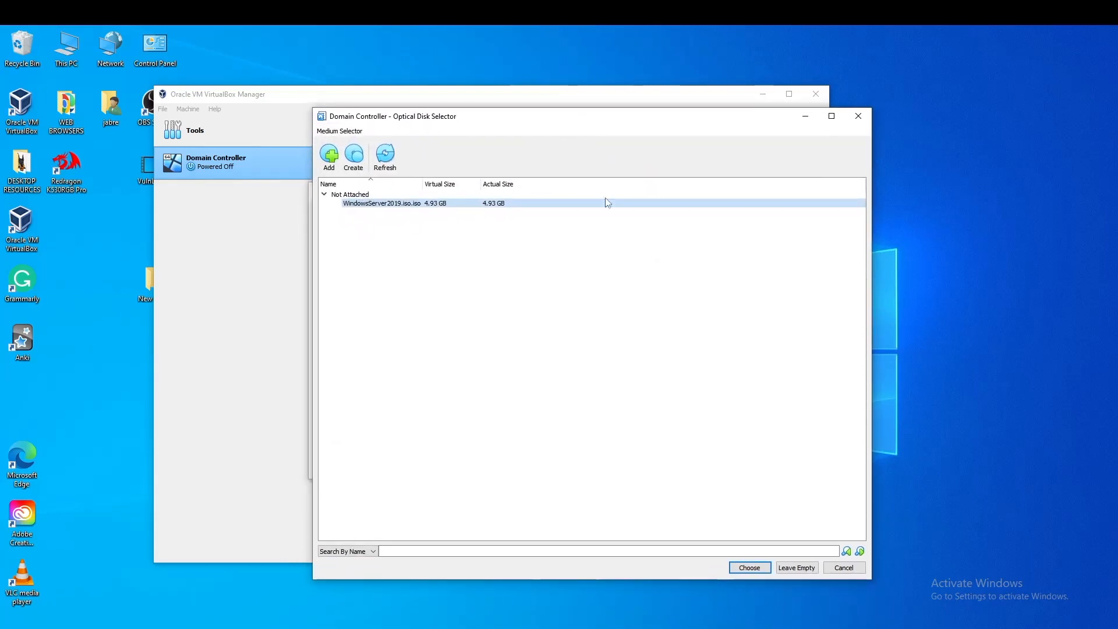
pyautogui.click(757, 568)
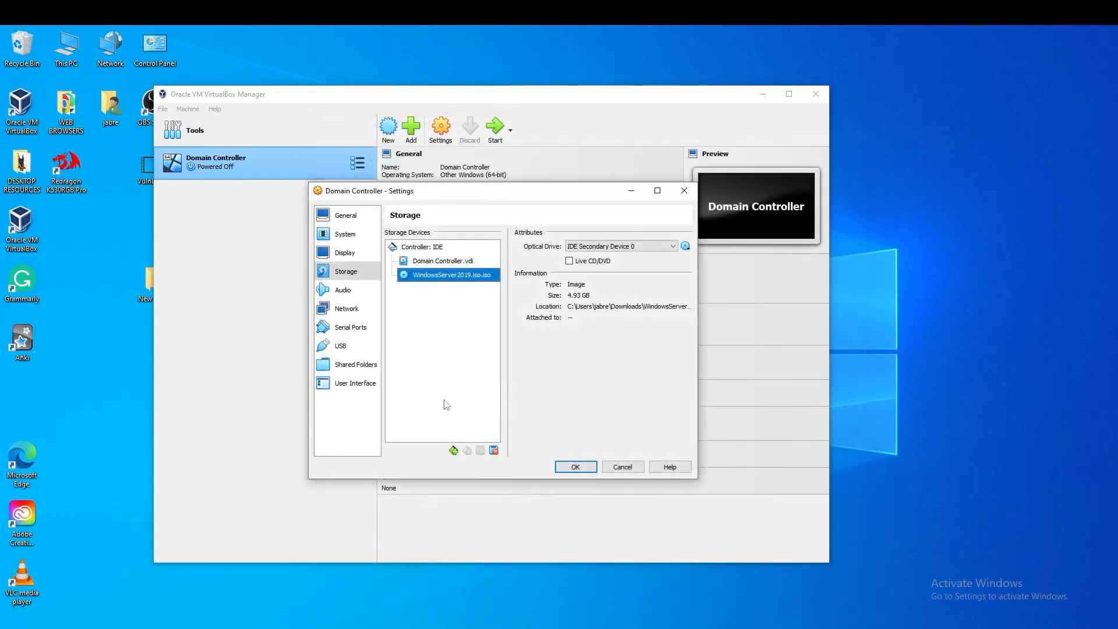
# Enable Adapter 2 on Internal Network, keeping Adapter 1 on NAT
pyautogui.click(352, 293)
pyautogui.click(351, 313)
pyautogui.click(451, 235)
pyautogui.click(407, 236)
pyautogui.click(446, 235)
pyautogui.click(396, 251)
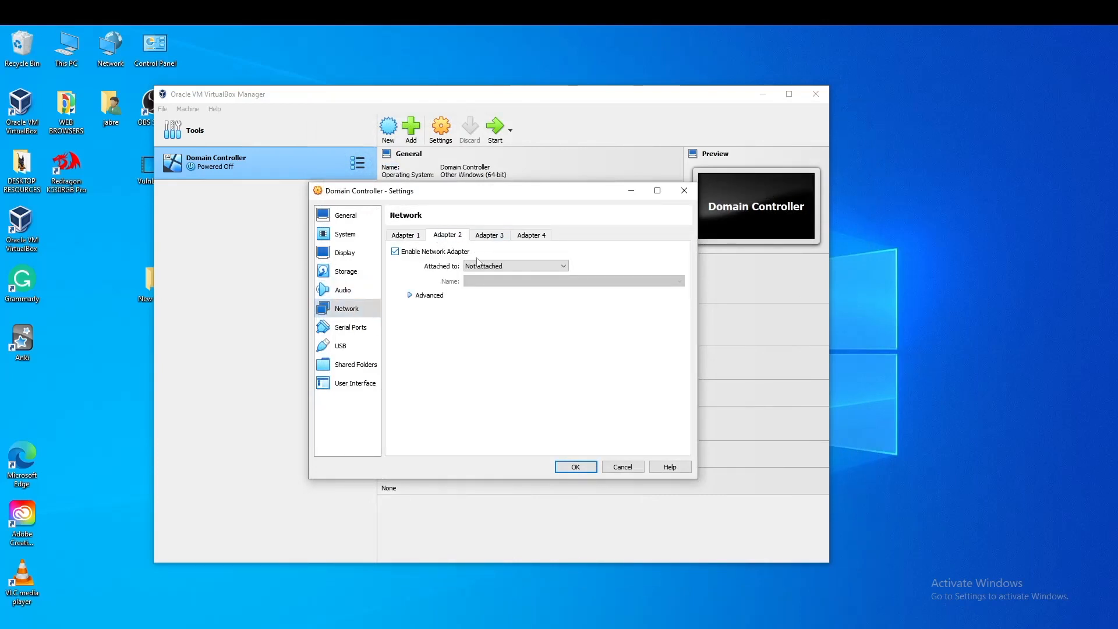
pyautogui.click(478, 265)
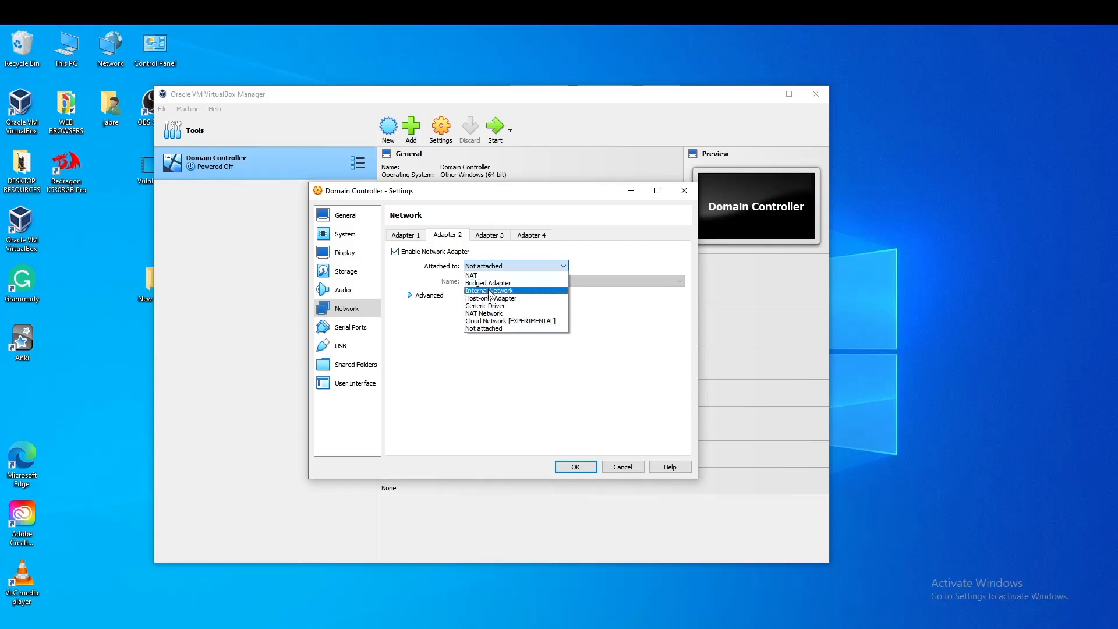
pyautogui.click(490, 291)
pyautogui.click(405, 235)
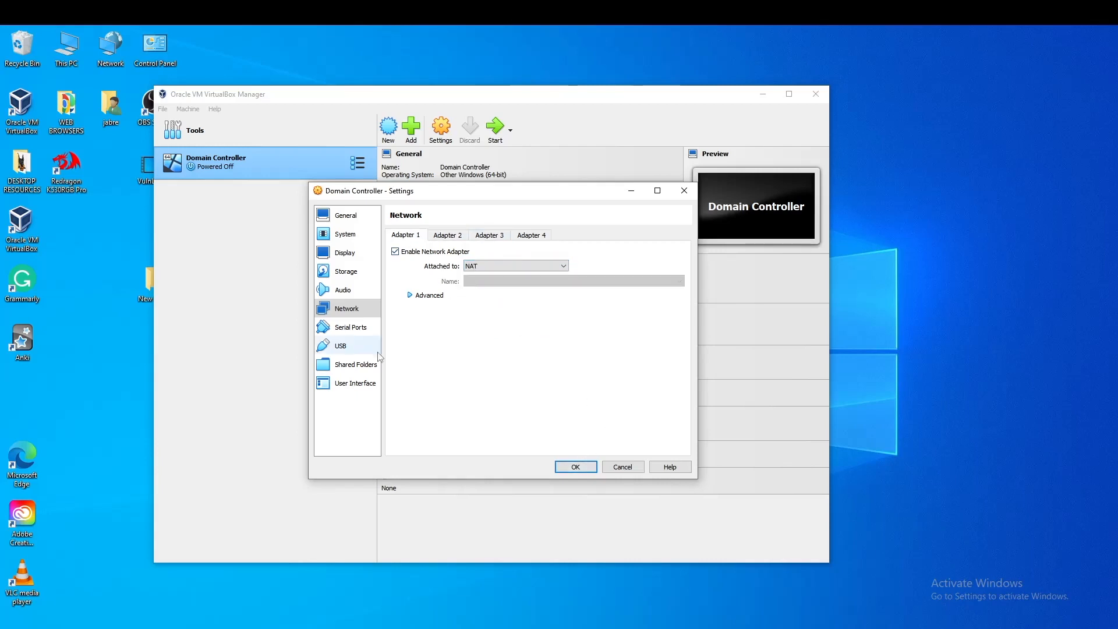
# Save the VM settings and start the Domain Controller VM
pyautogui.click(357, 328)
pyautogui.click(575, 467)
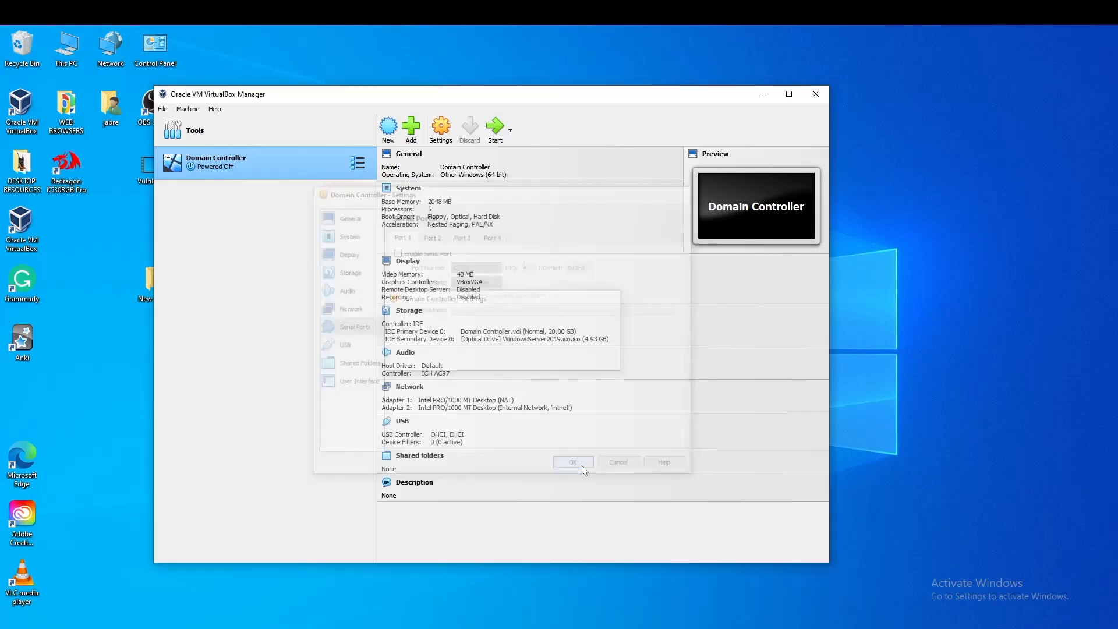
pyautogui.doubleClick(263, 156)
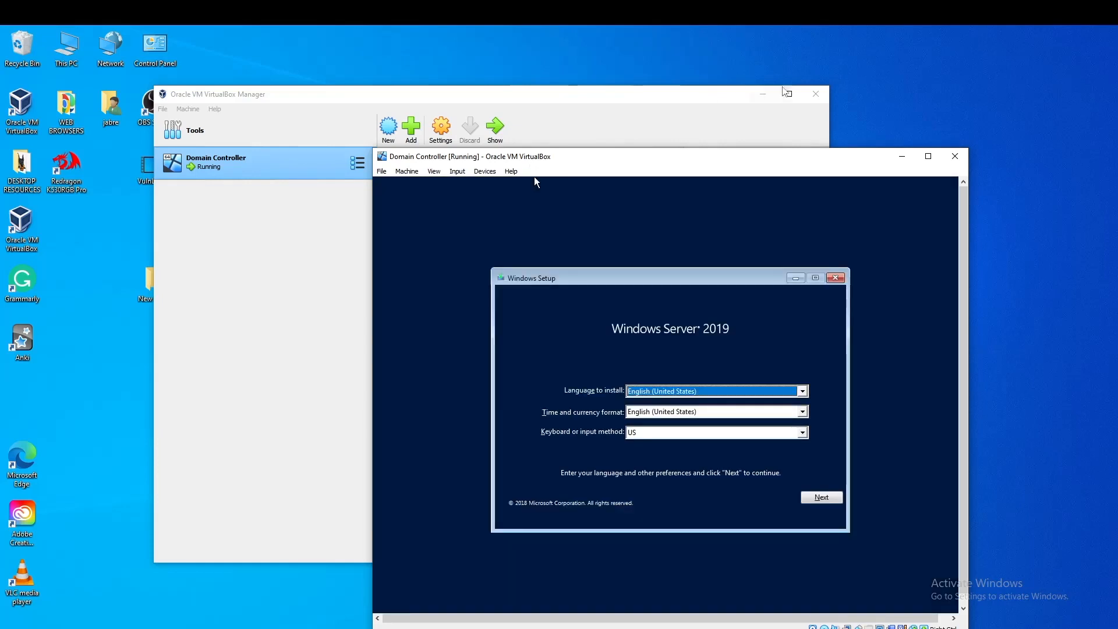
# Bring the VM window forward, accept the default language and begin Windows Server installation
pyautogui.click(762, 94)
pyautogui.moveTo(535, 177); pyautogui.dragTo(452, 116)
pyautogui.click(740, 439)
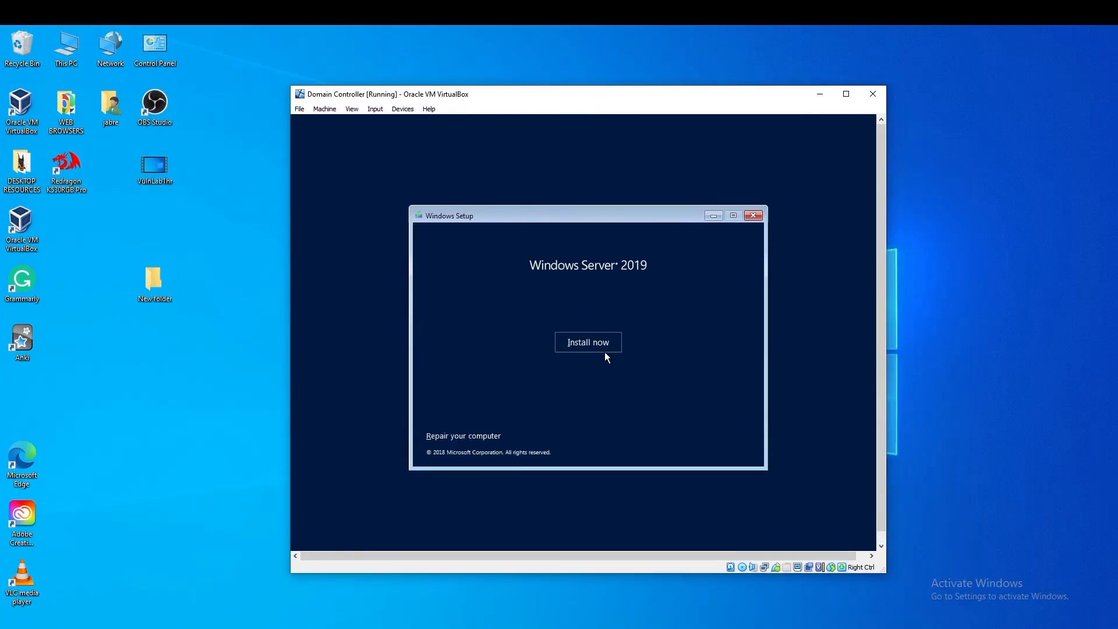
pyautogui.click(606, 354)
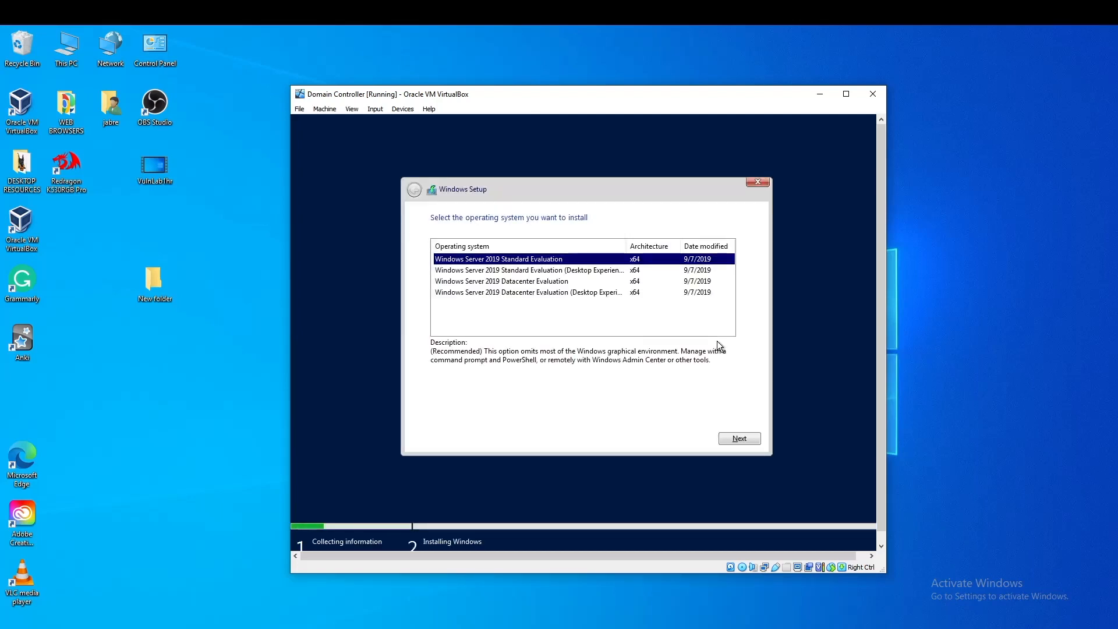
# Choose Standard Evaluation (Desktop Experience), accept the license, and custom-install to Drive 0
pyautogui.click(570, 273)
pyautogui.click(740, 438)
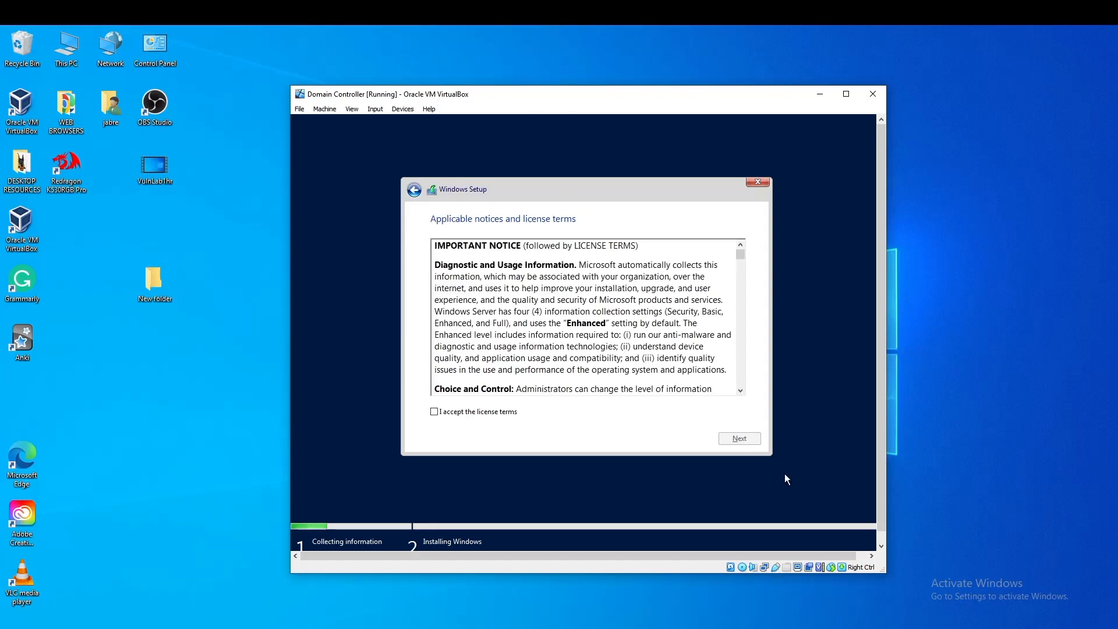
pyautogui.click(434, 412)
pyautogui.click(740, 439)
pyautogui.click(615, 356)
pyautogui.click(739, 438)
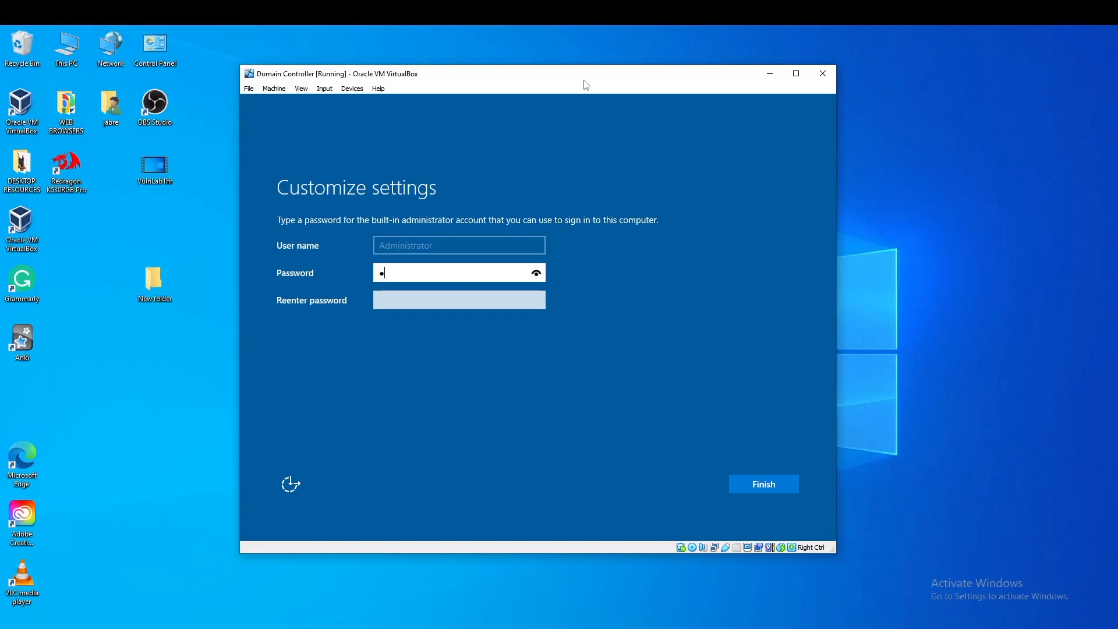
# Set the Administrator password, then send Ctrl+Alt+Del and sign in as Administrator
pyautogui.write('w0rd')
pyautogui.press('Tab')
pyautogui.write('P@ssw0rd1')
pyautogui.press('Return')
pyautogui.click(324, 89)
pyautogui.moveTo(350, 103)
pyautogui.click(454, 131)
pyautogui.write('P@')
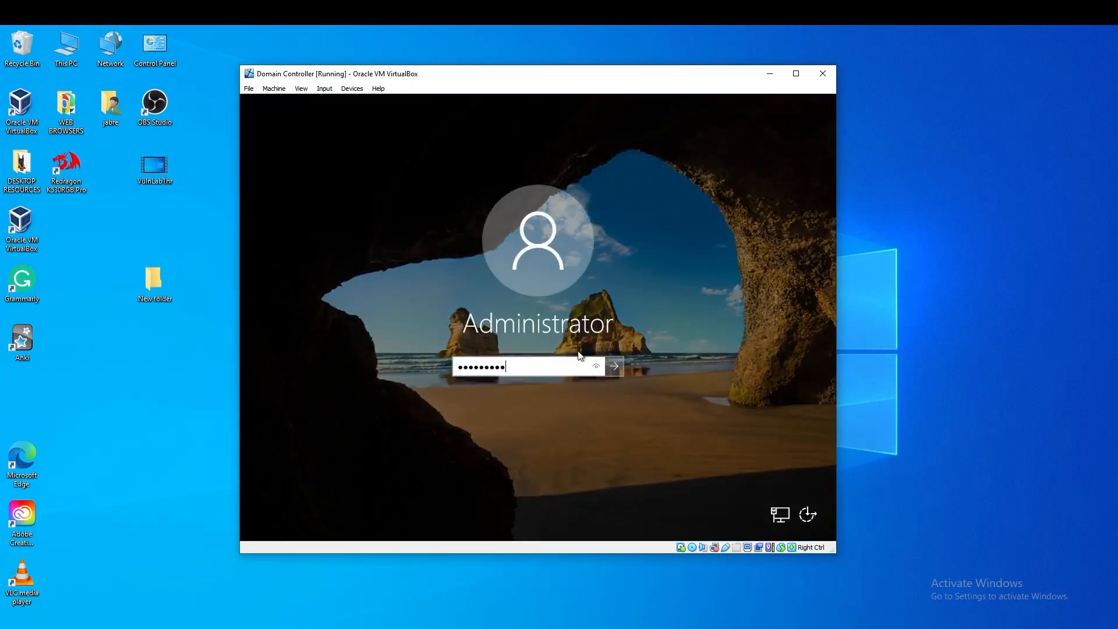
pyautogui.press('Return')
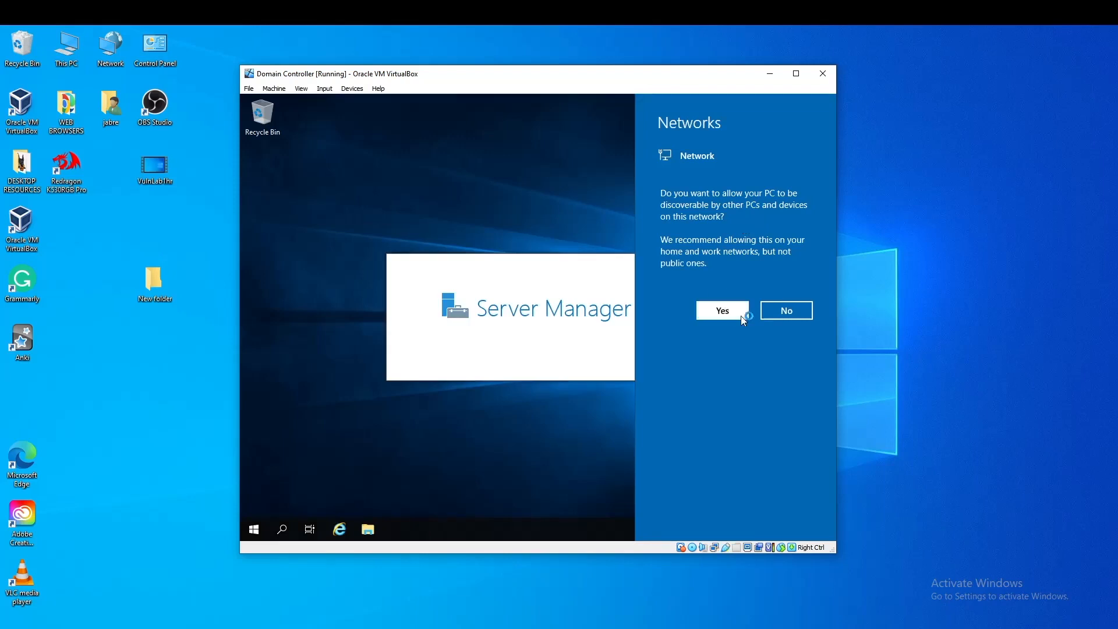
# Make the server discoverable on the network and clear Server Manager from the desktop
pyautogui.click(740, 315)
pyautogui.press('super+d')
pyautogui.click(351, 88)
pyautogui.click(351, 89)
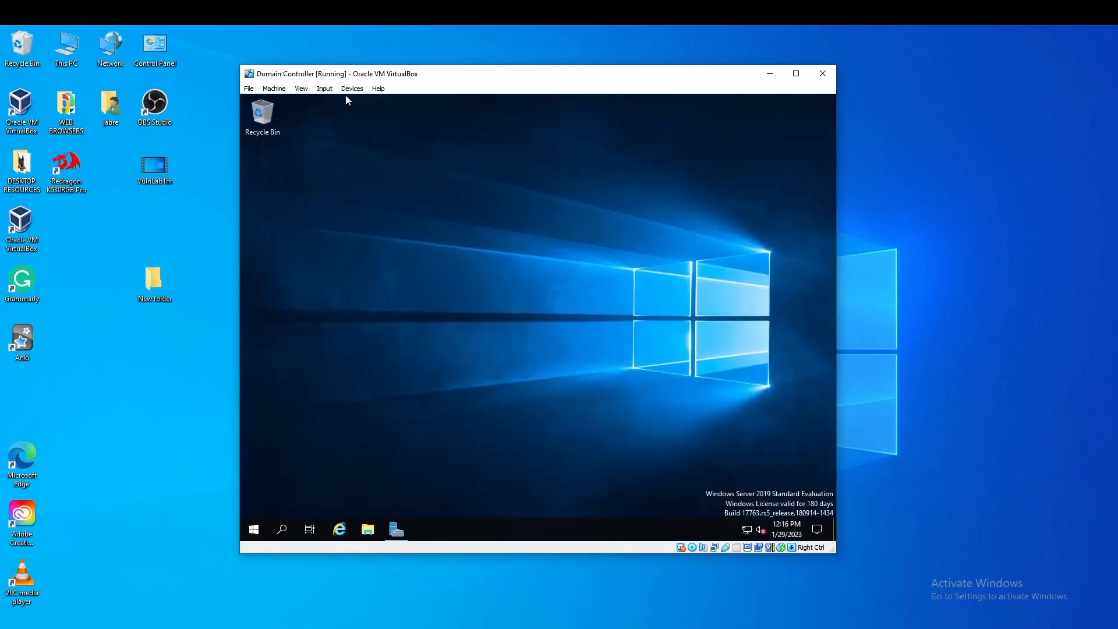
# Run VBoxWindowsAdditions from the Guest Additions CD, installing with manual reboot later
pyautogui.click(367, 529)
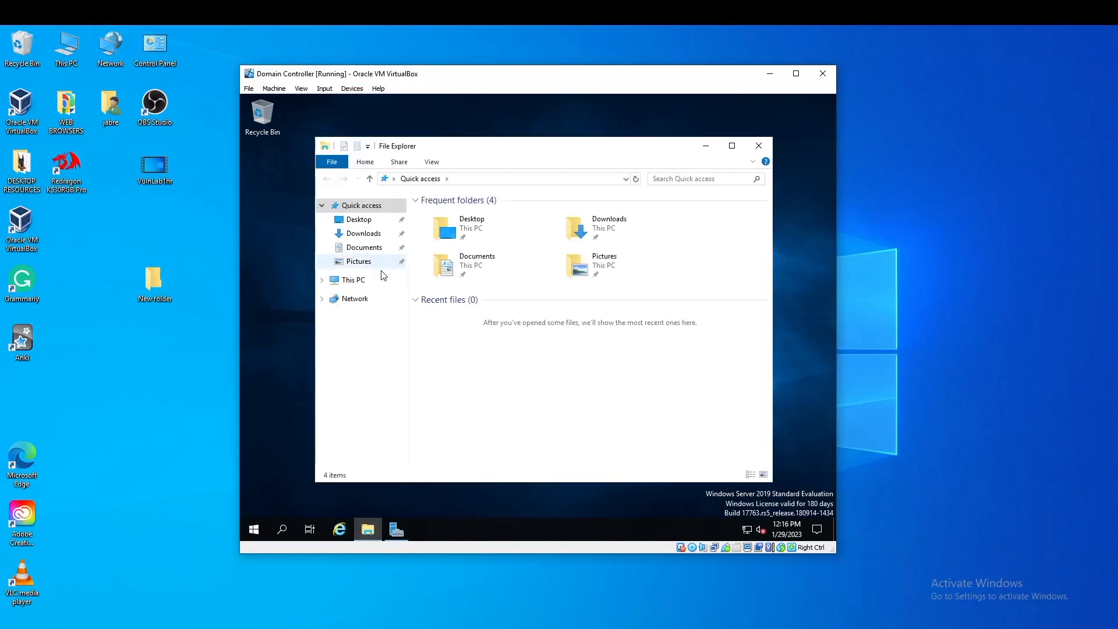
pyautogui.click(354, 279)
pyautogui.doubleClick(620, 368)
pyautogui.doubleClick(592, 345)
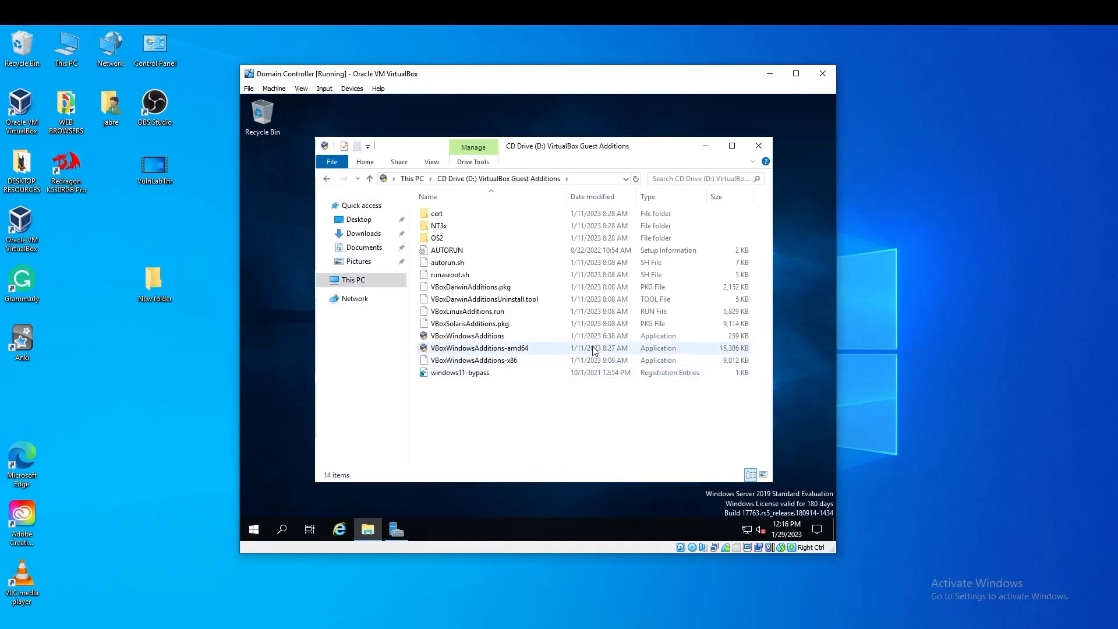
pyautogui.click(604, 404)
pyautogui.click(604, 404)
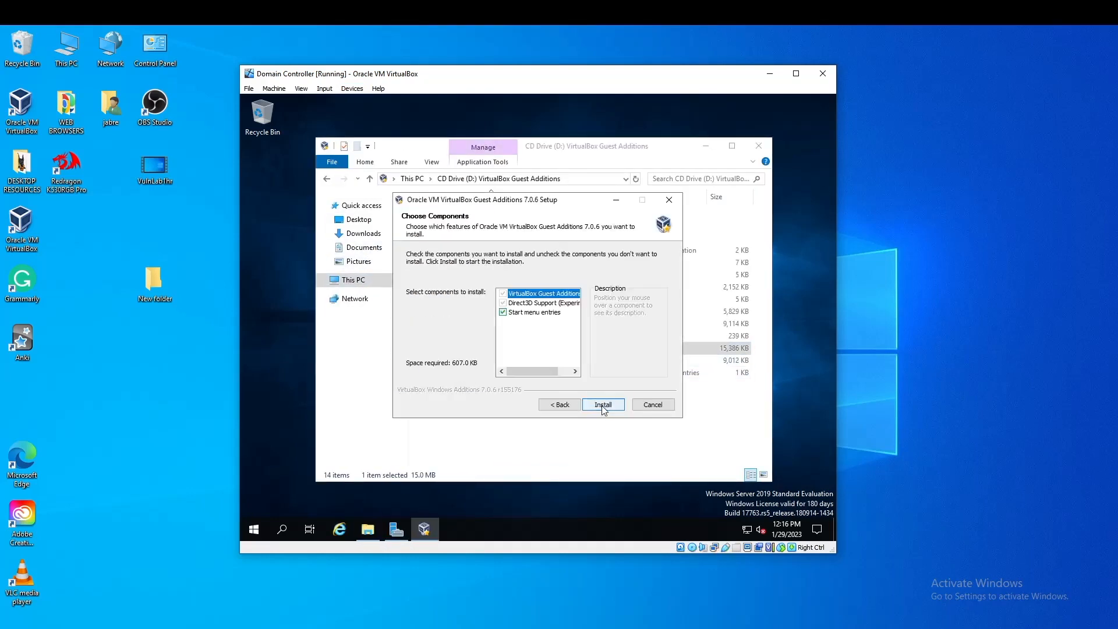
pyautogui.click(603, 404)
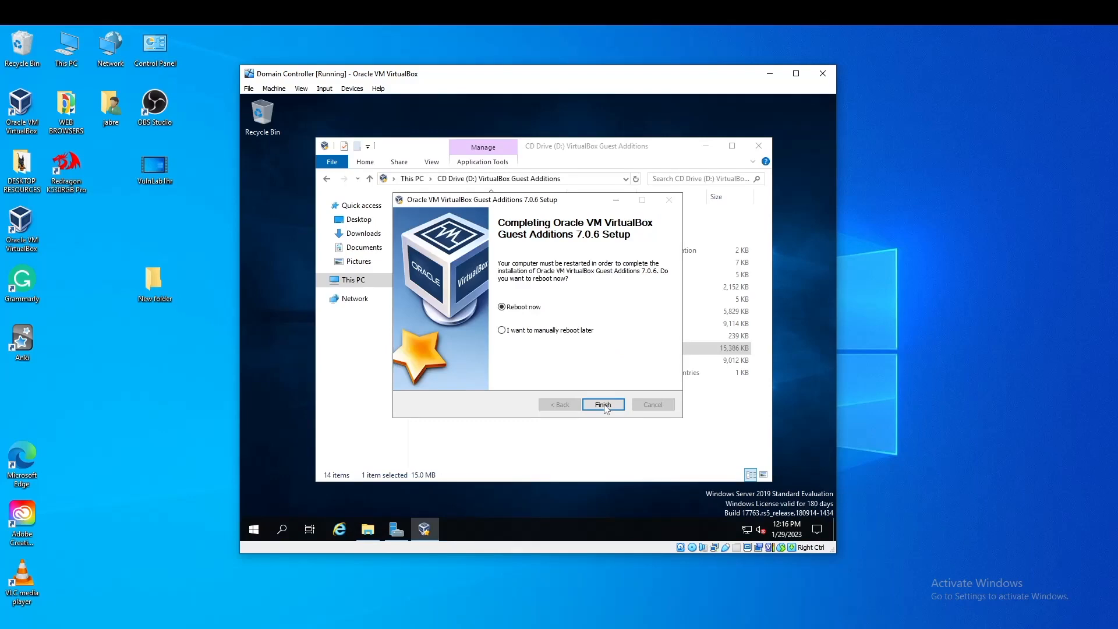
pyautogui.click(501, 331)
pyautogui.click(603, 404)
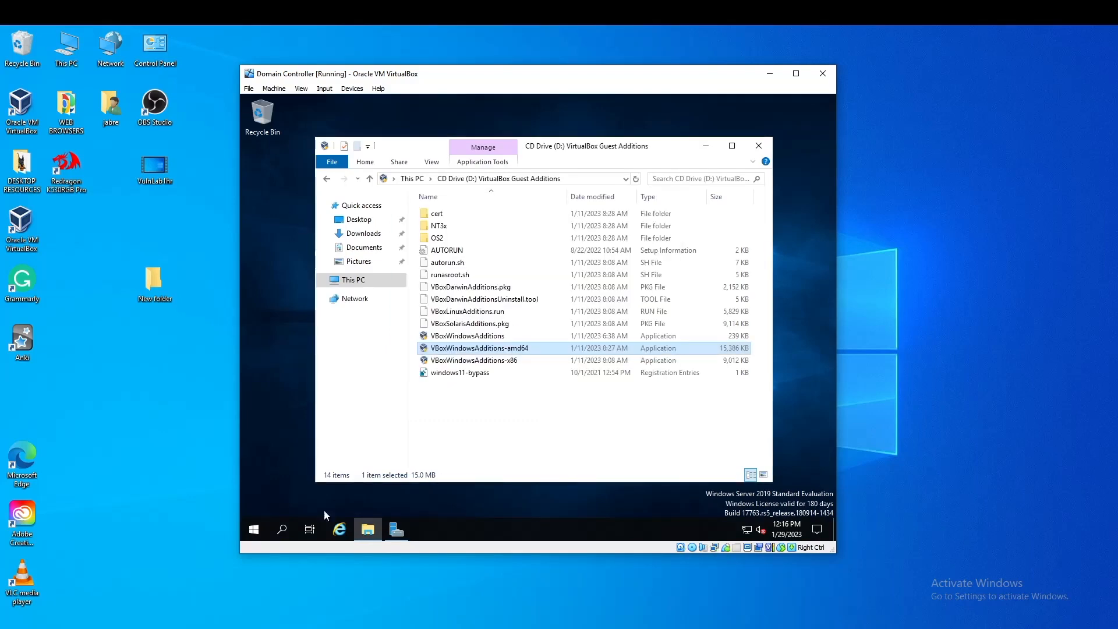
pyautogui.click(255, 530)
# Rename the PC to DC and restart the server
pyautogui.rightClick(254, 529)
pyautogui.click(305, 263)
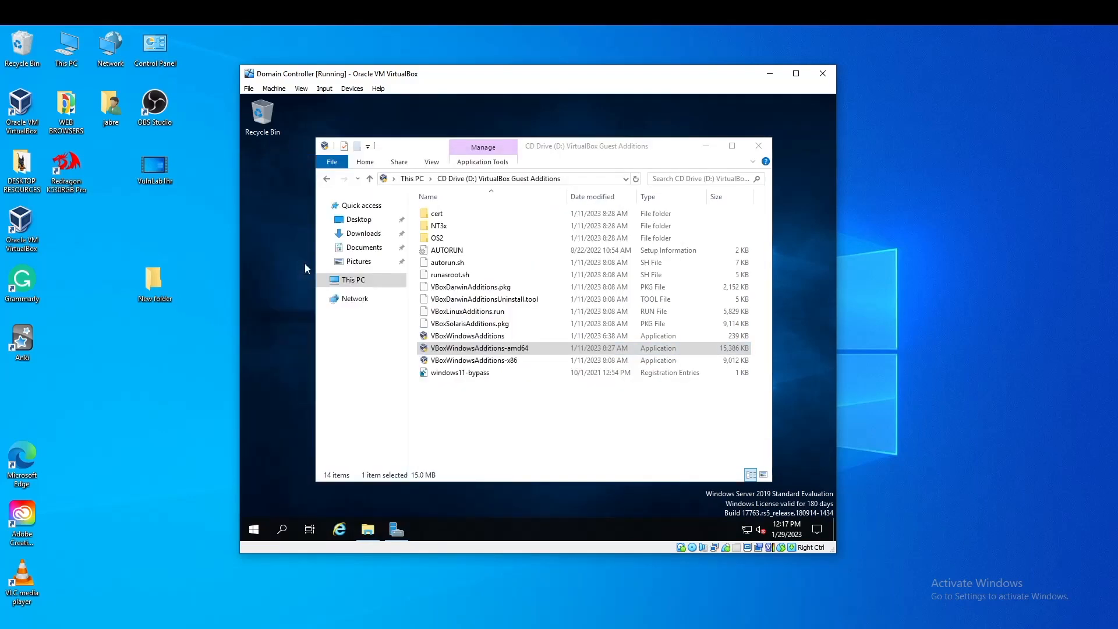
pyautogui.scroll(-1, 372, 349)
pyautogui.scroll(1, 370, 349)
pyautogui.scroll(-4, 518, 308)
pyautogui.click(504, 266)
pyautogui.write('DC')
pyautogui.click(596, 354)
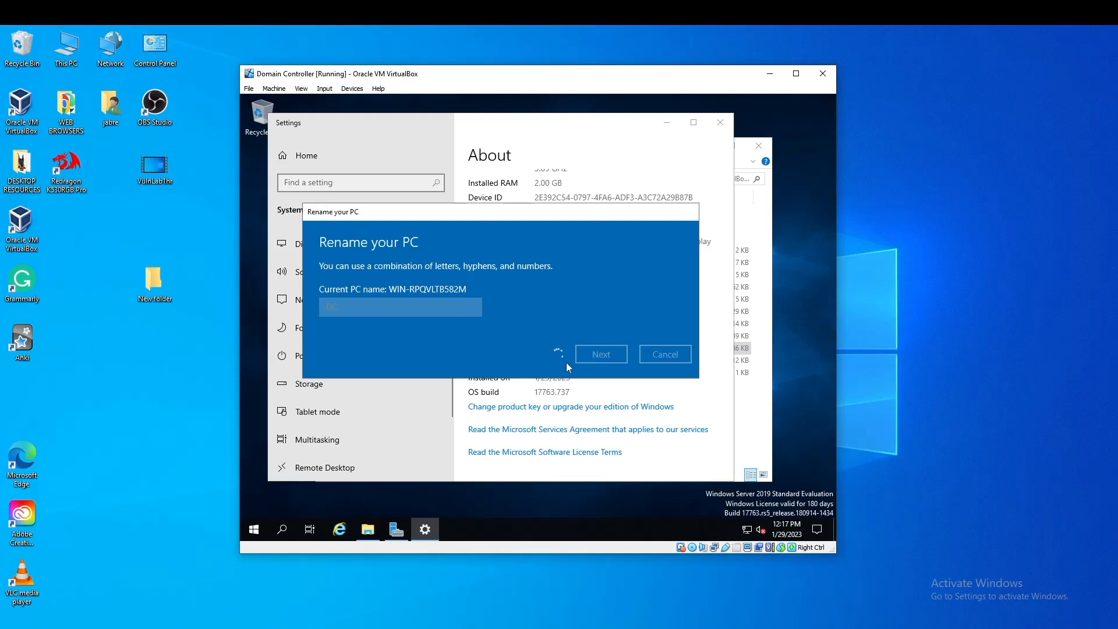
pyautogui.click(587, 329)
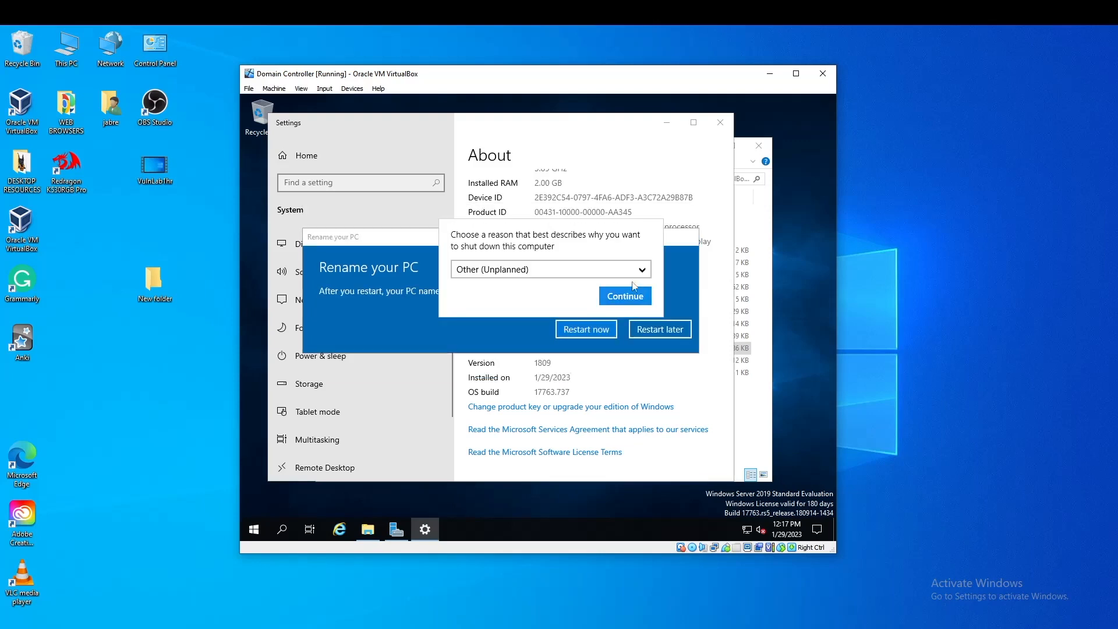
pyautogui.click(633, 290)
# Sign back in as Administrator and dismiss the Windows Admin Center pop-up
pyautogui.click(324, 89)
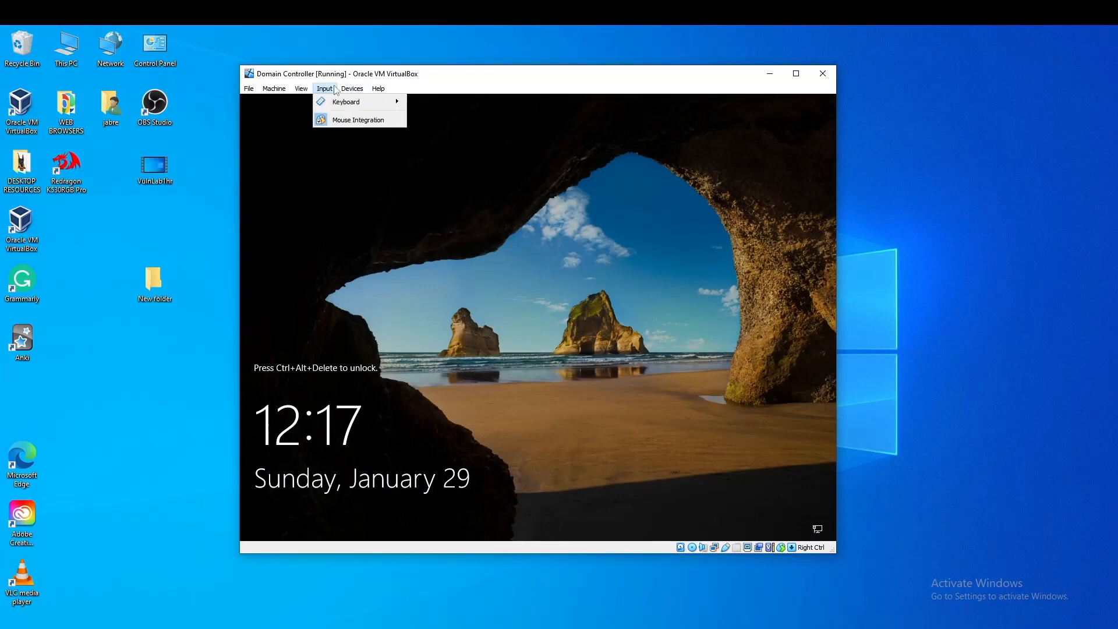
pyautogui.moveTo(349, 102)
pyautogui.click(452, 132)
pyautogui.write('P@ssw0rd')
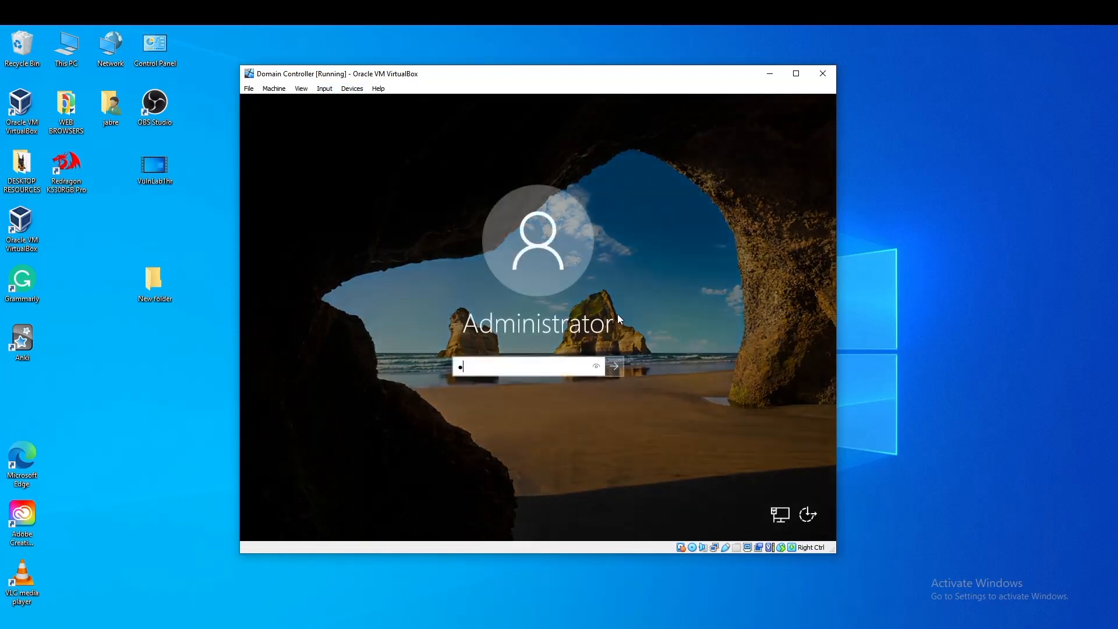
pyautogui.press('Return')
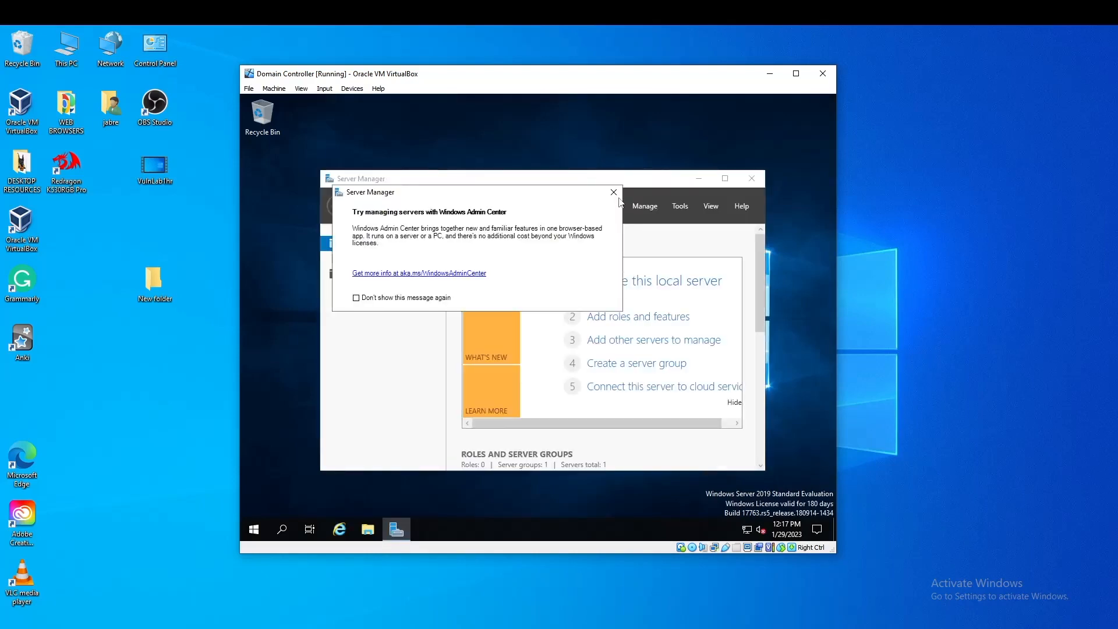
pyautogui.click(618, 194)
# Enlarge the VM window, then maximize and minimize Server Manager to show the desktop
pyautogui.click(796, 74)
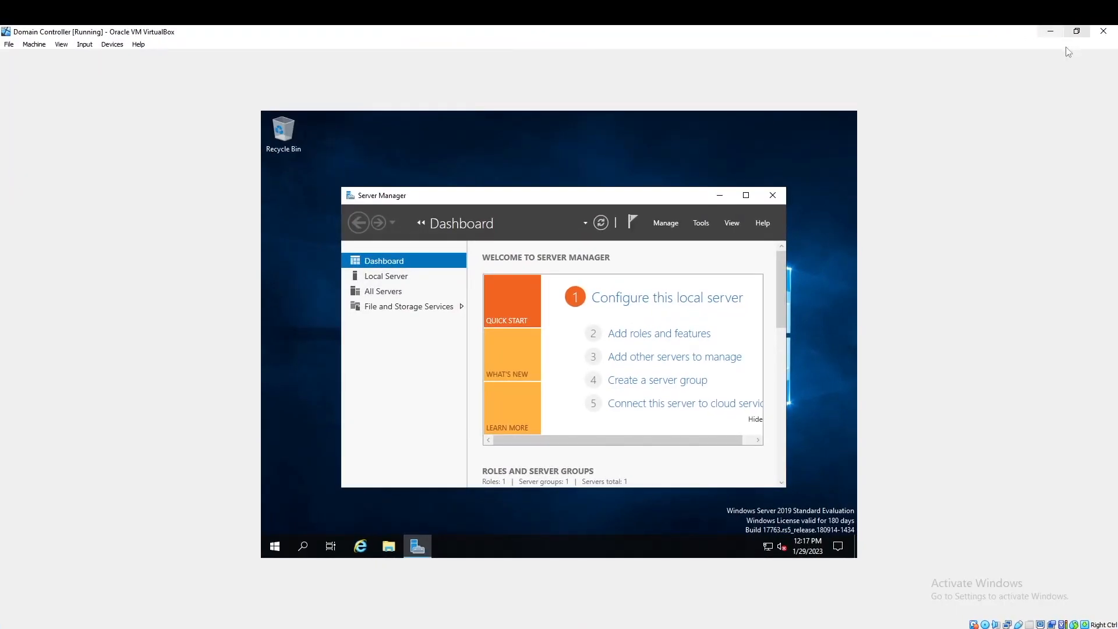
pyautogui.click(1080, 31)
pyautogui.doubleClick(734, 80)
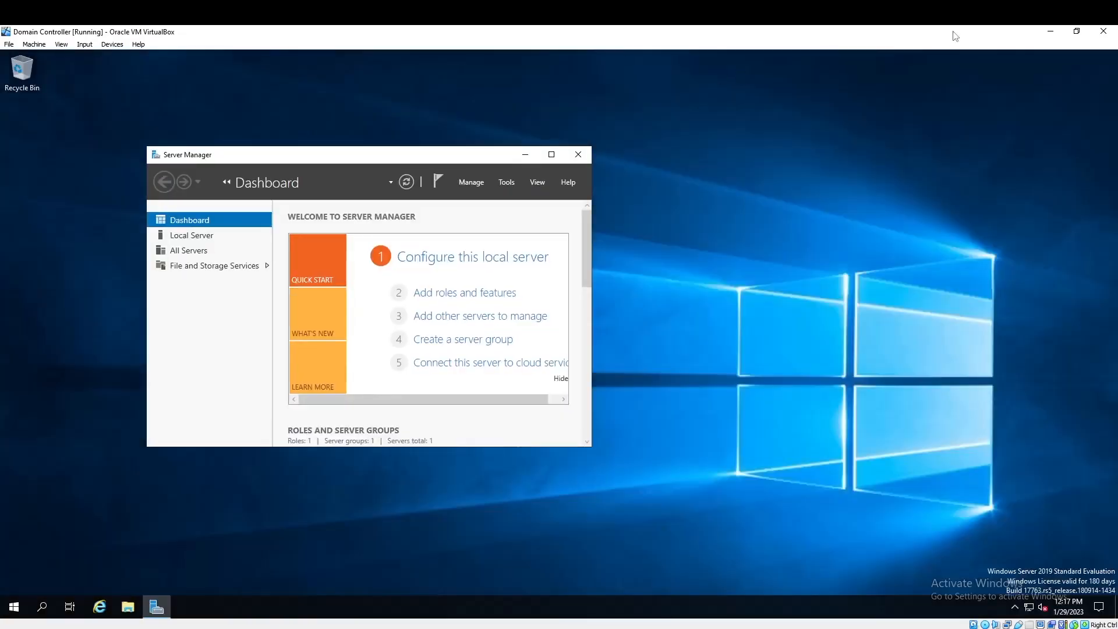
pyautogui.moveTo(916, 34); pyautogui.dragTo(553, 69)
pyautogui.moveTo(781, 543); pyautogui.dragTo(1022, 602)
pyautogui.moveTo(672, 67); pyautogui.dragTo(641, 54)
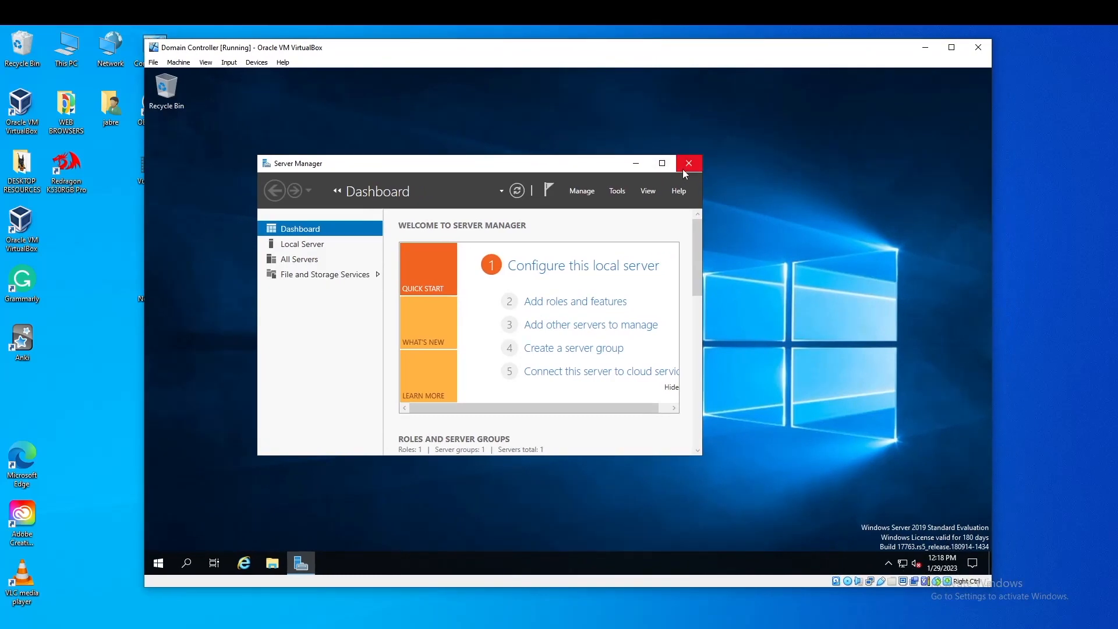
pyautogui.click(662, 163)
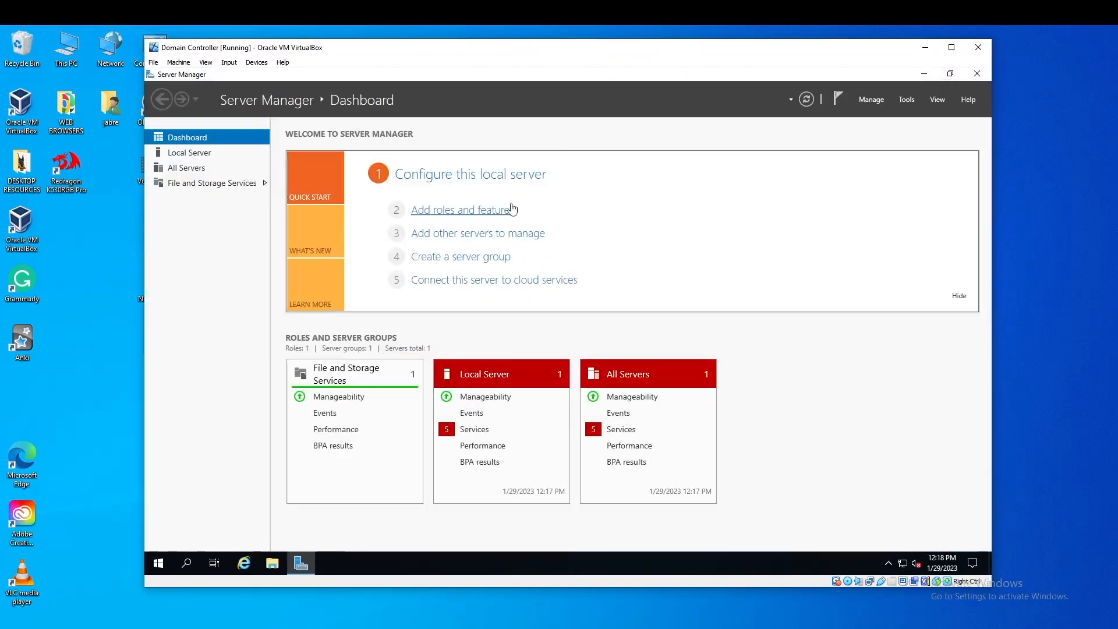
pyautogui.click(924, 74)
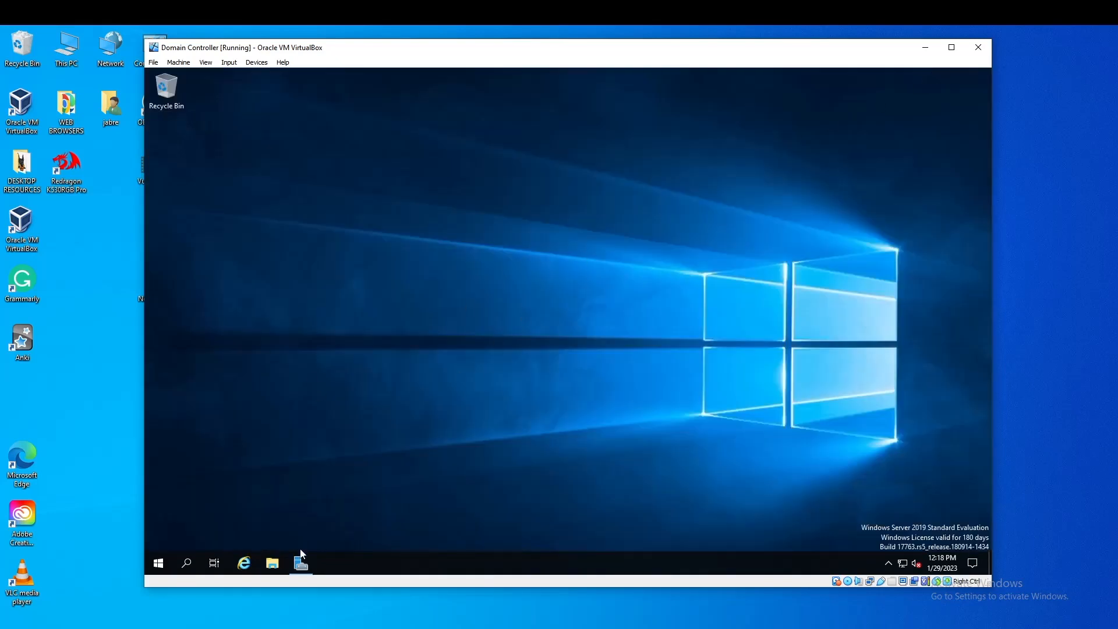
# Open the Network Connections list of adapters from the Ethernet settings
pyautogui.click(901, 563)
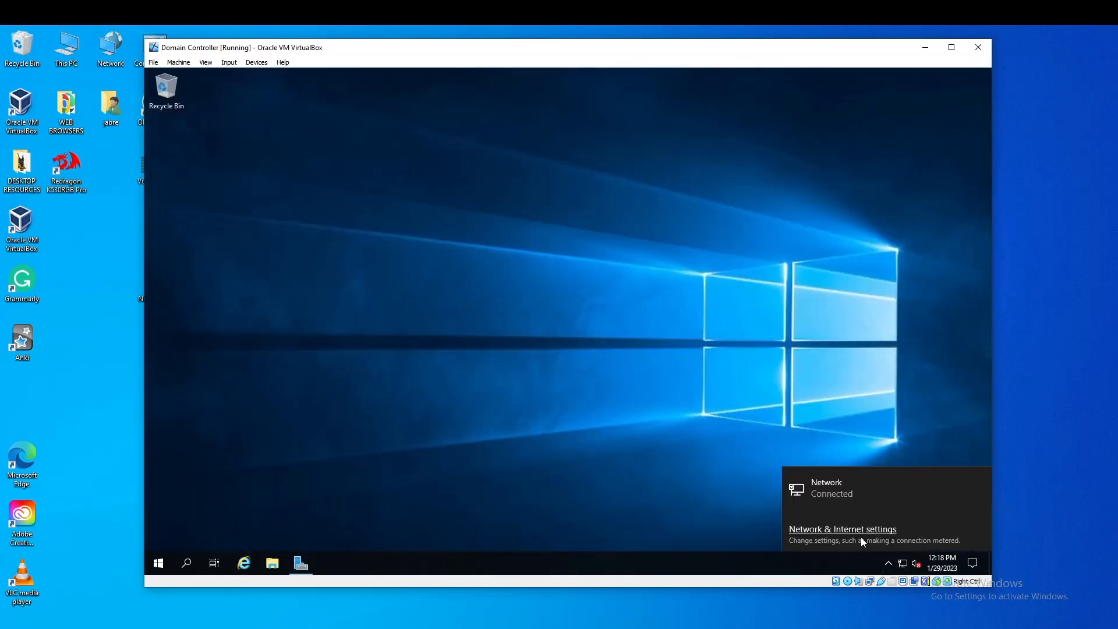
pyautogui.click(861, 530)
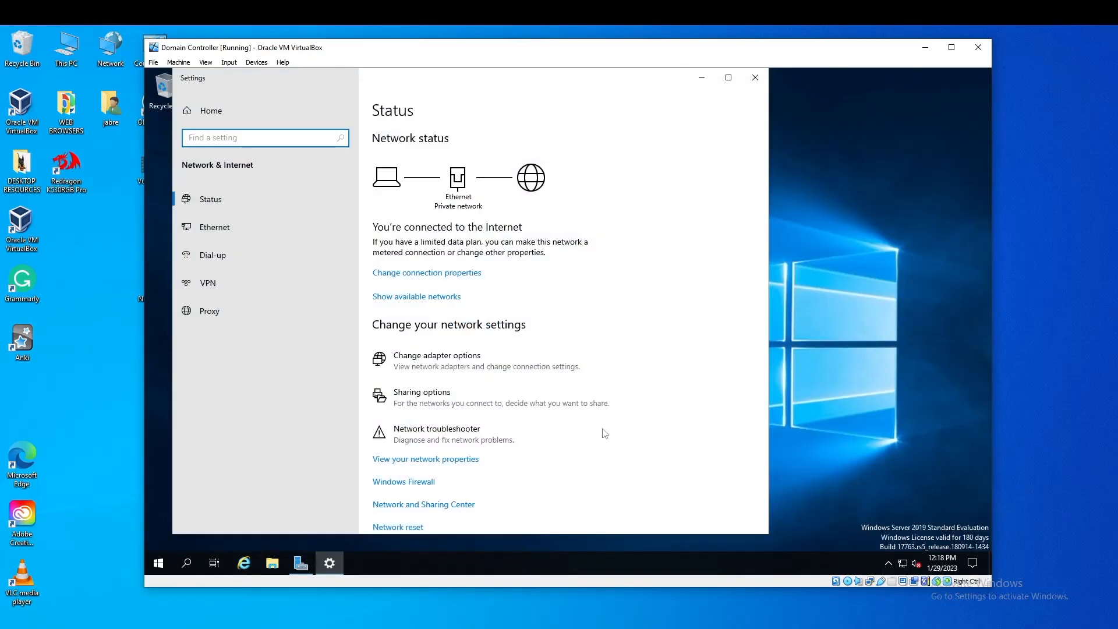
pyautogui.scroll(-1, 602, 431)
pyautogui.click(215, 227)
pyautogui.click(453, 272)
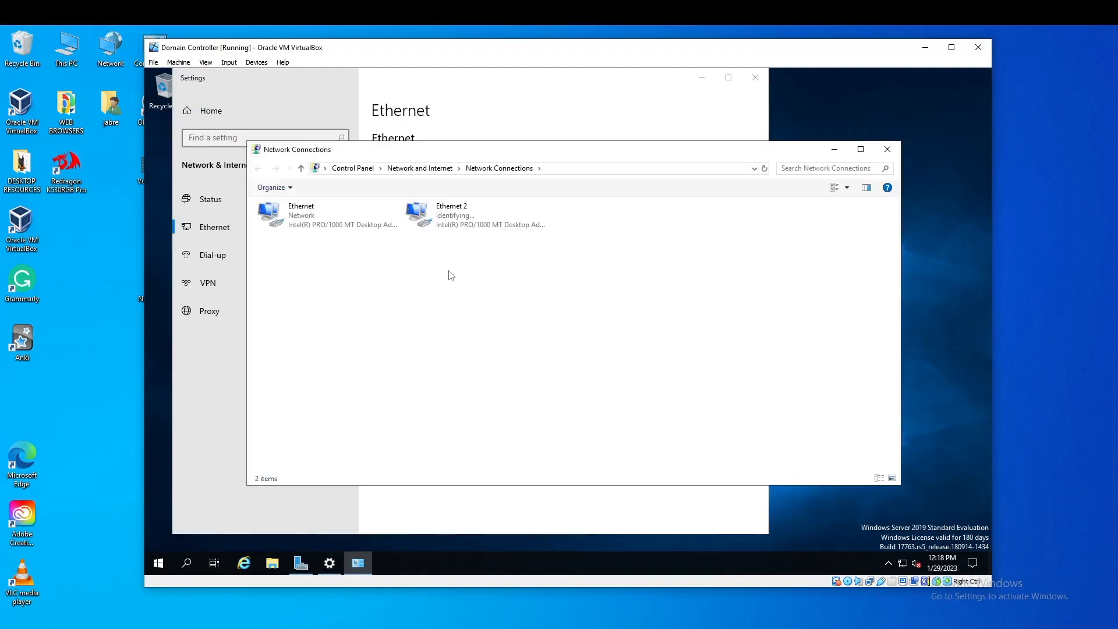
# Check the connection details of Ethernet 2 and Ethernet
pyautogui.doubleClick(454, 226)
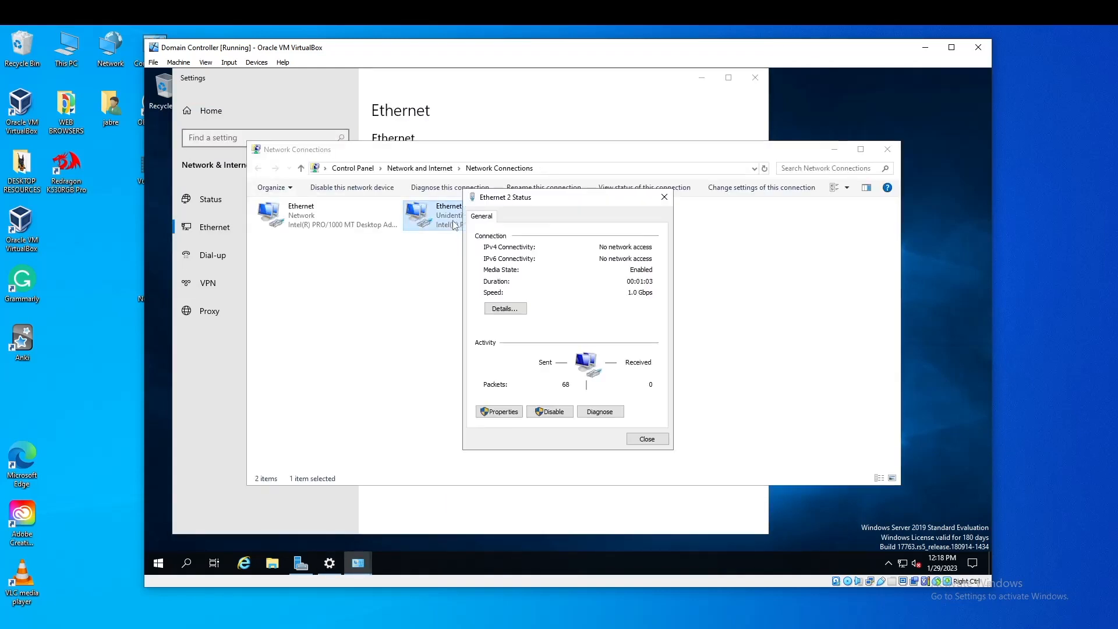
pyautogui.click(504, 309)
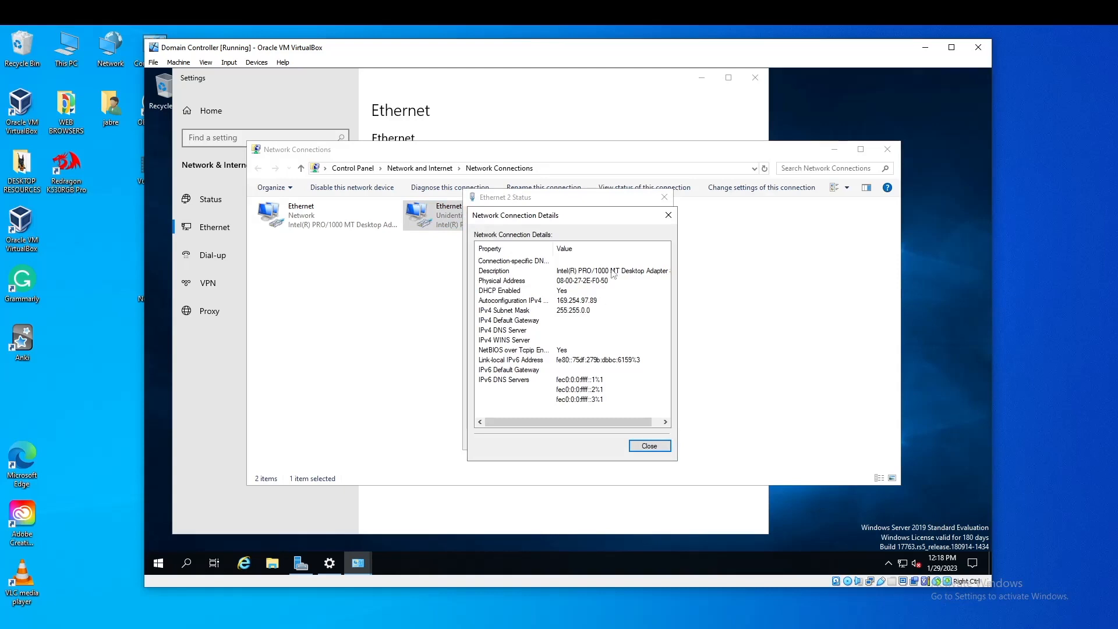
pyautogui.click(668, 215)
pyautogui.click(664, 197)
pyautogui.click(378, 220)
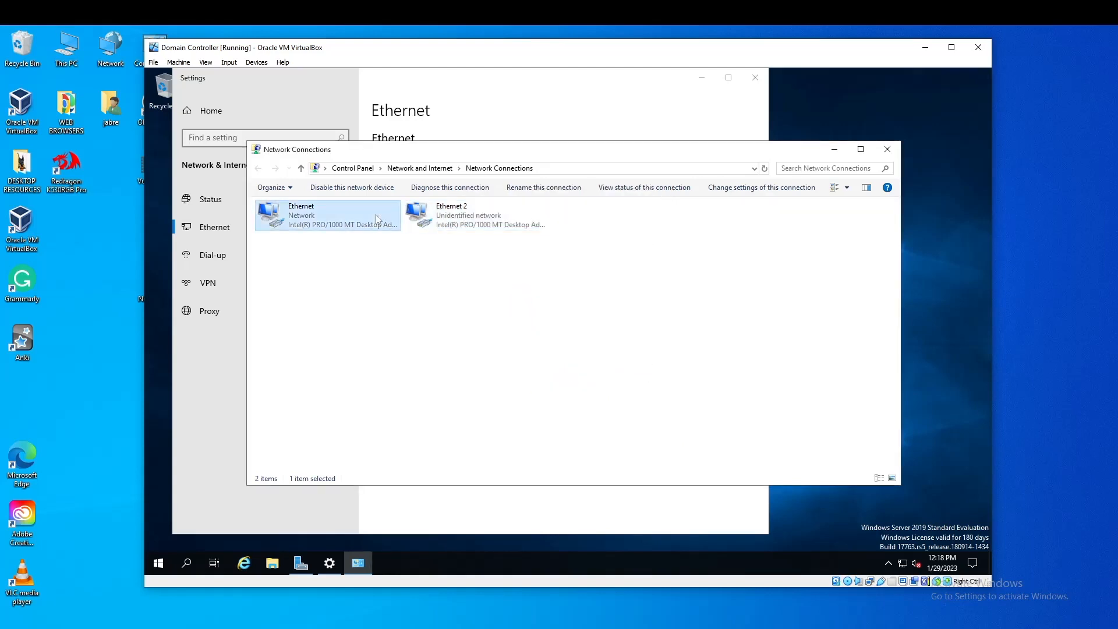
pyautogui.doubleClick(377, 219)
pyautogui.click(506, 310)
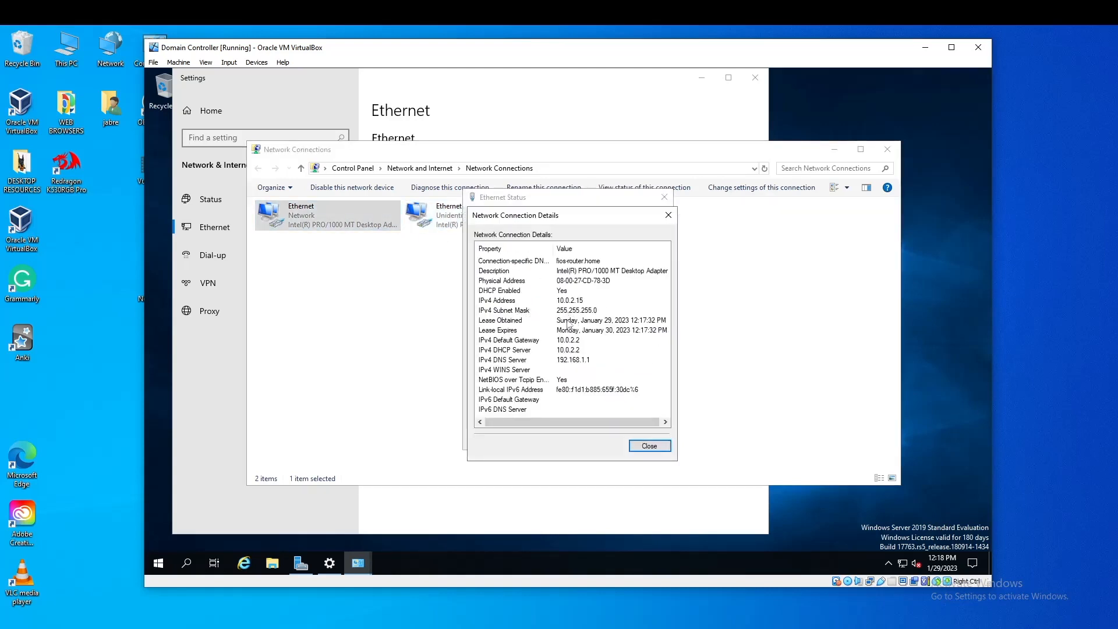
pyautogui.click(669, 215)
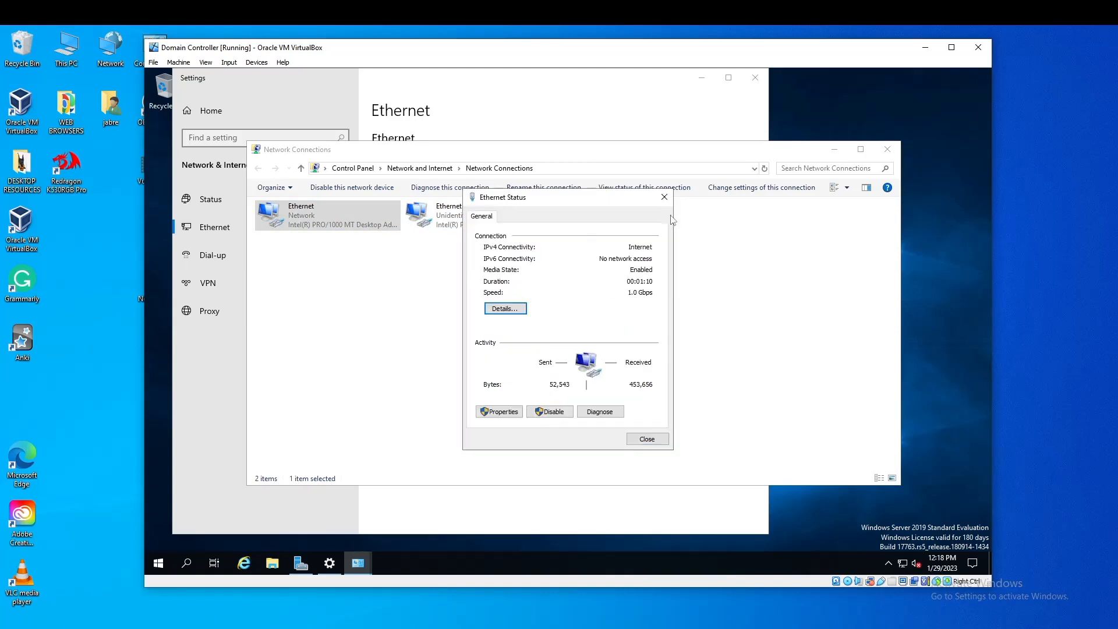
pyautogui.click(664, 197)
# Rename Ethernet to INTERNET_ and Ethernet 2 to INTERNAL INTERNET
pyautogui.rightClick(344, 223)
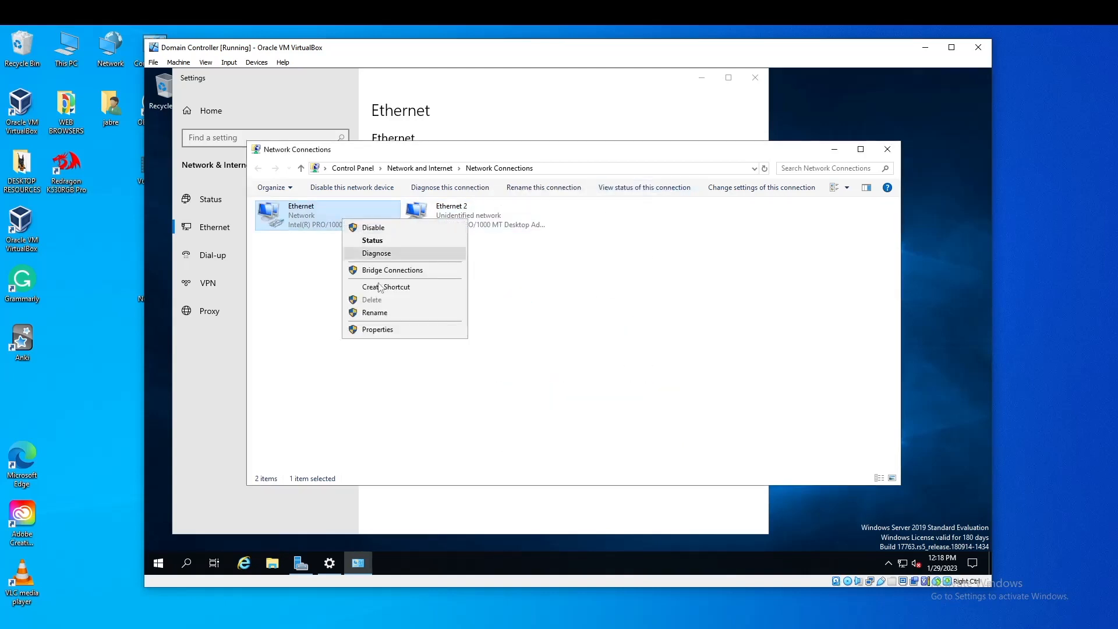
pyautogui.click(394, 314)
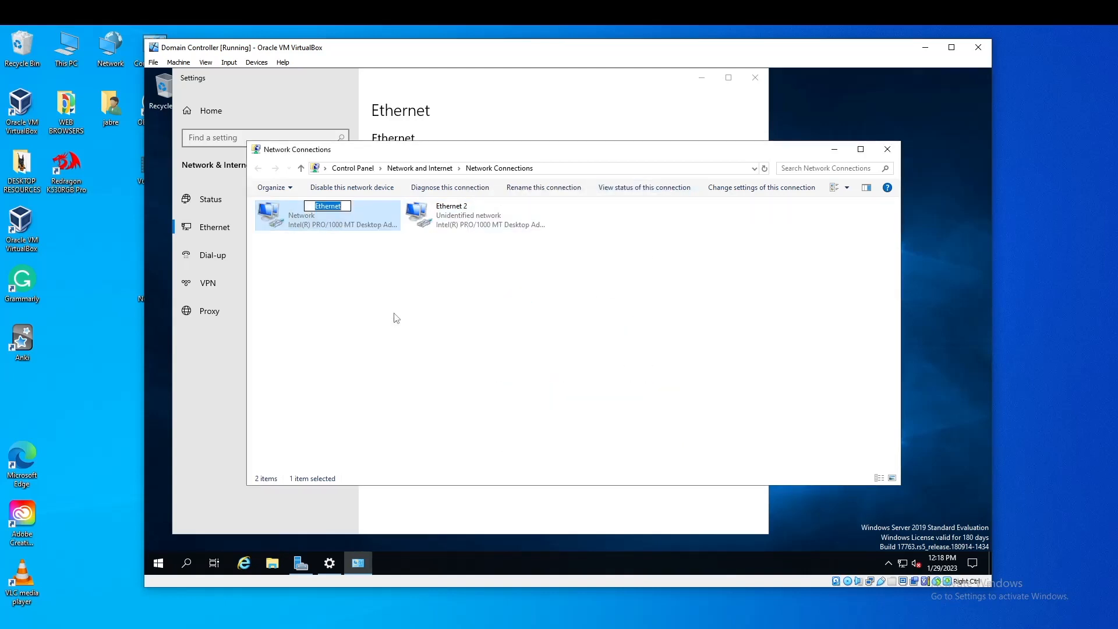
pyautogui.write('INTERNET__')
pyautogui.click(457, 226)
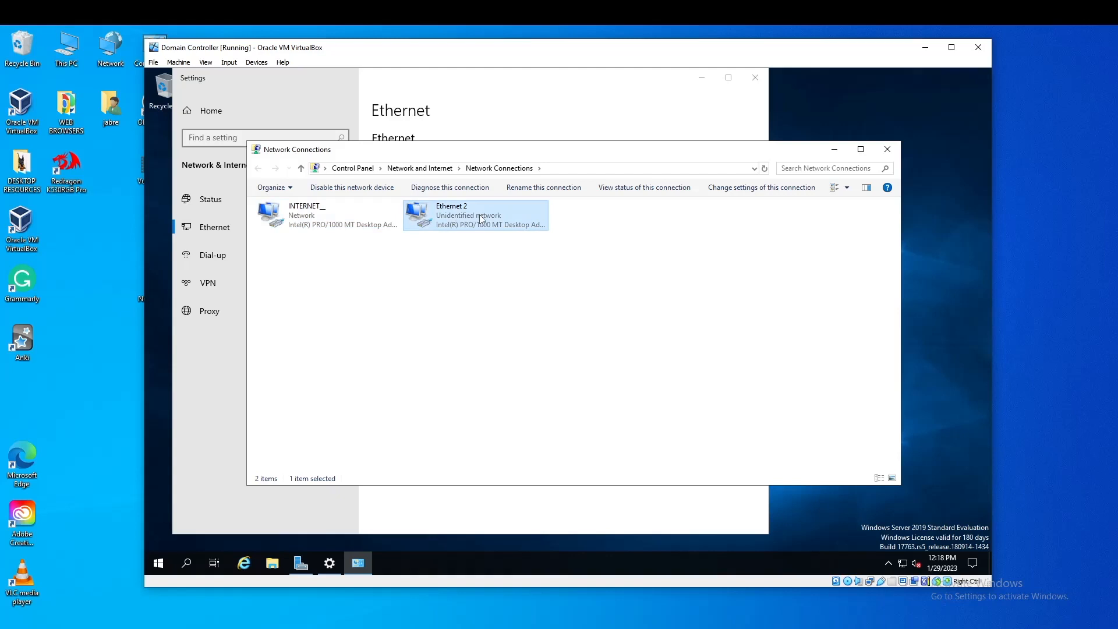
pyautogui.rightClick(481, 219)
pyautogui.click(520, 309)
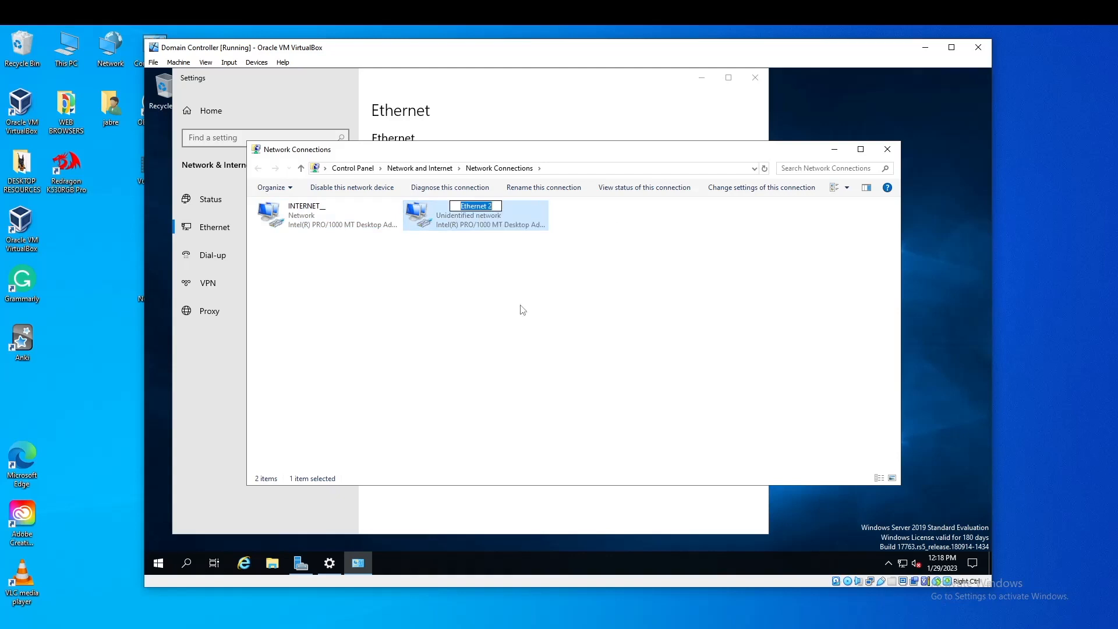
pyautogui.write('INTERNAL INTERNET')
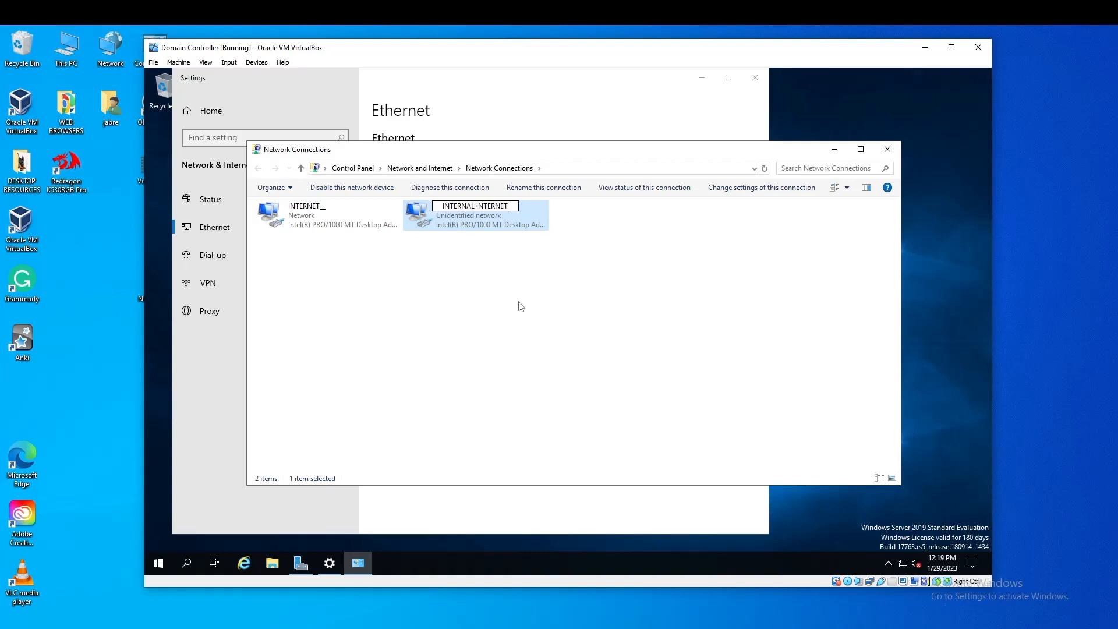
pyautogui.click(521, 306)
# Give INTERNAL INTERNET static IP 192.168.0.1, mask 255.255.255.0, DNS 192.168.0.1
pyautogui.rightClick(490, 222)
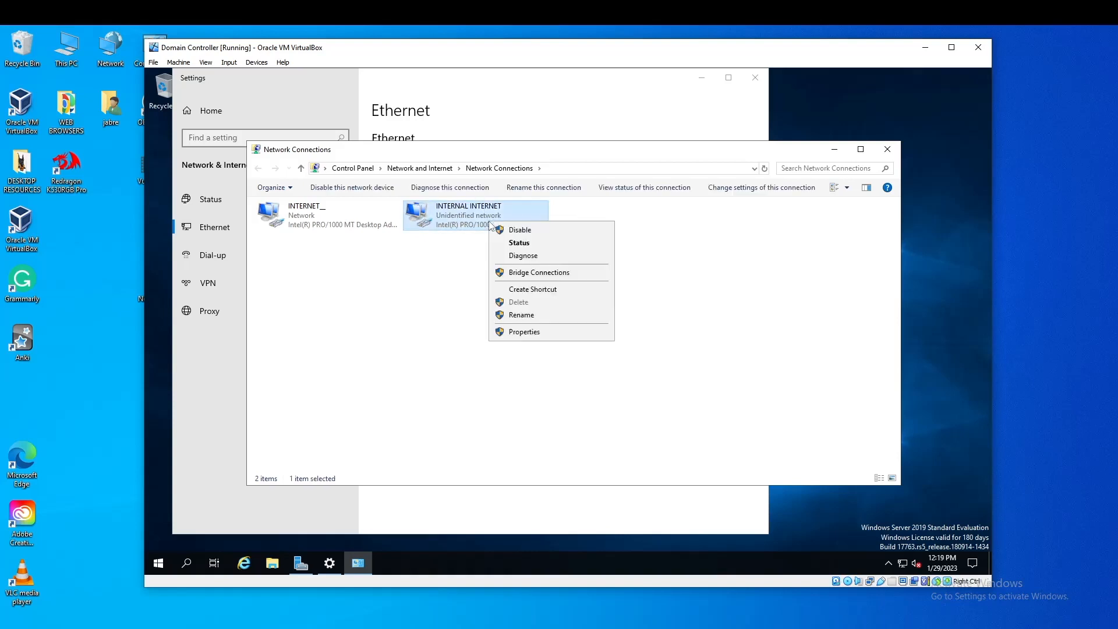
pyautogui.click(524, 331)
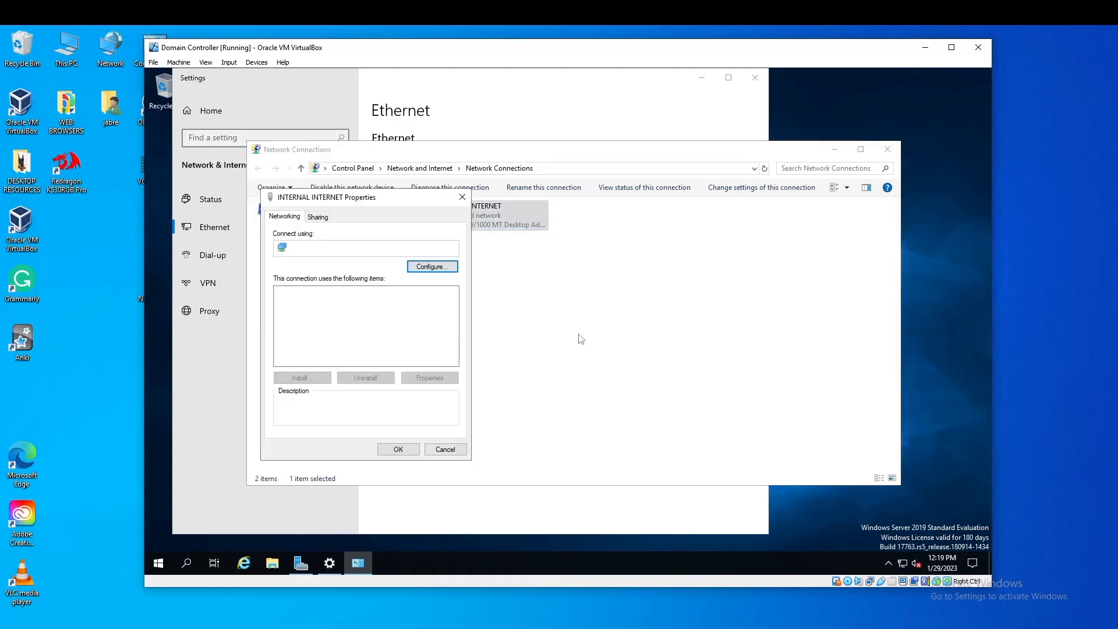
pyautogui.doubleClick(367, 322)
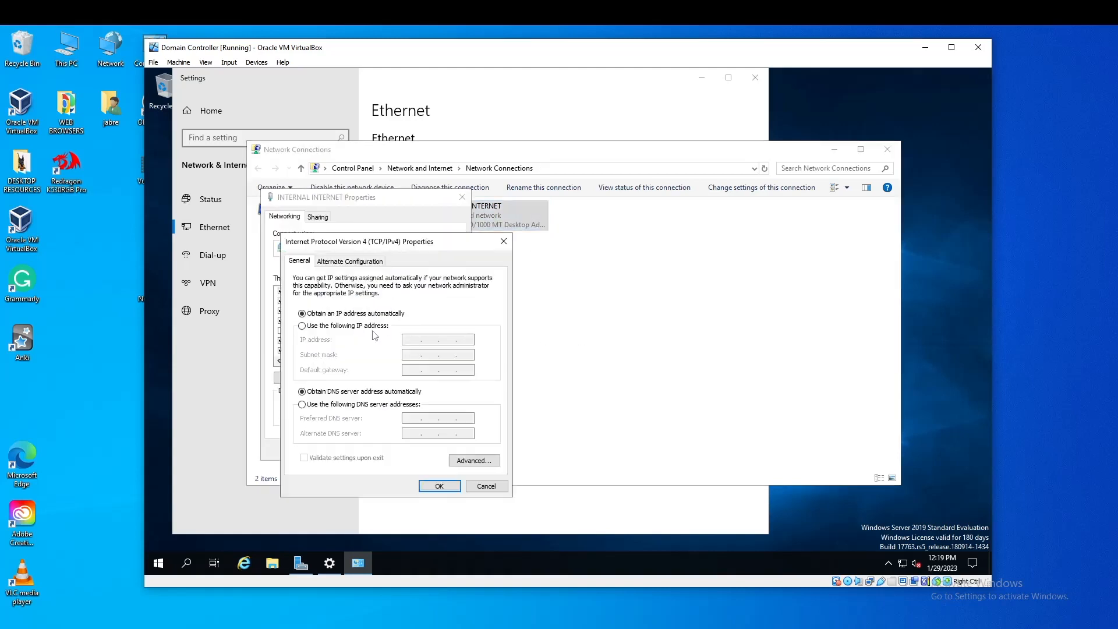
pyautogui.click(309, 327)
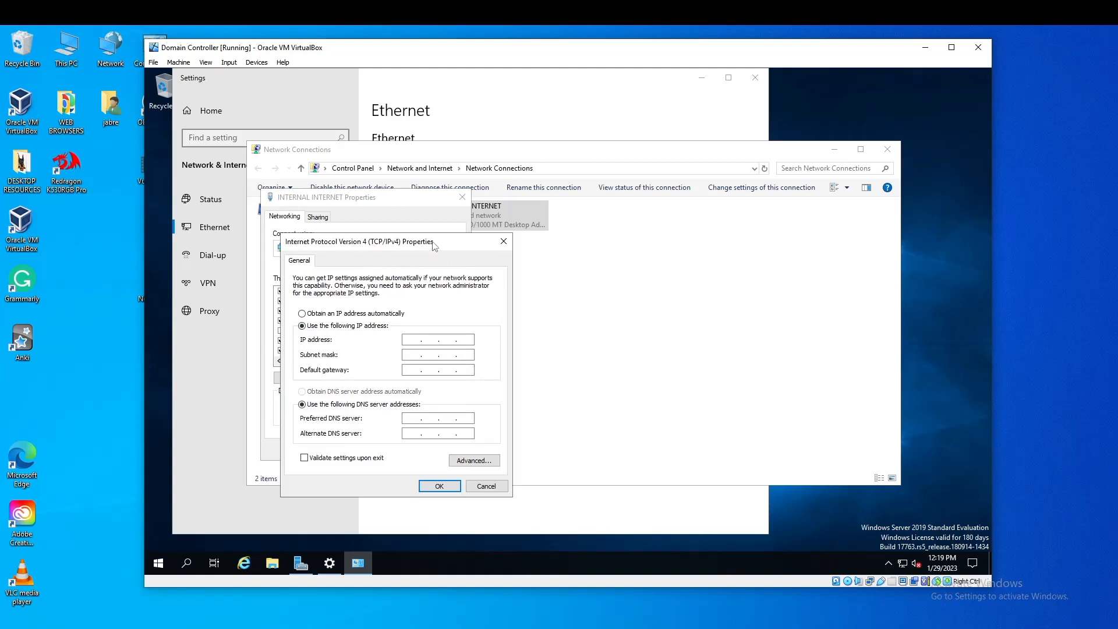
pyautogui.moveTo(434, 246); pyautogui.dragTo(467, 224)
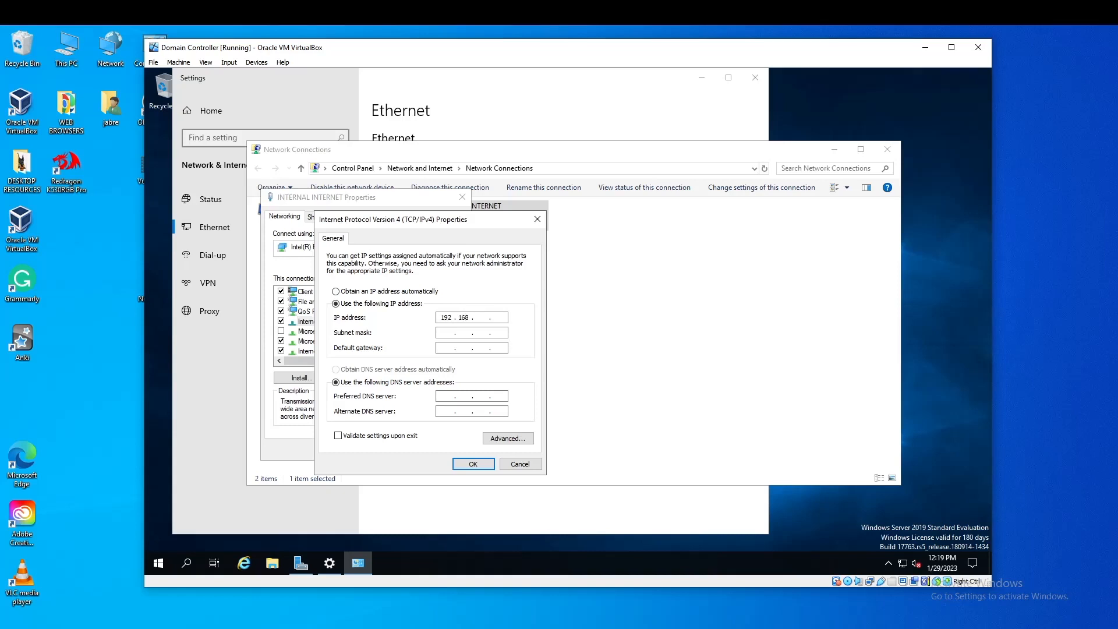
pyautogui.click(451, 331)
pyautogui.click(474, 465)
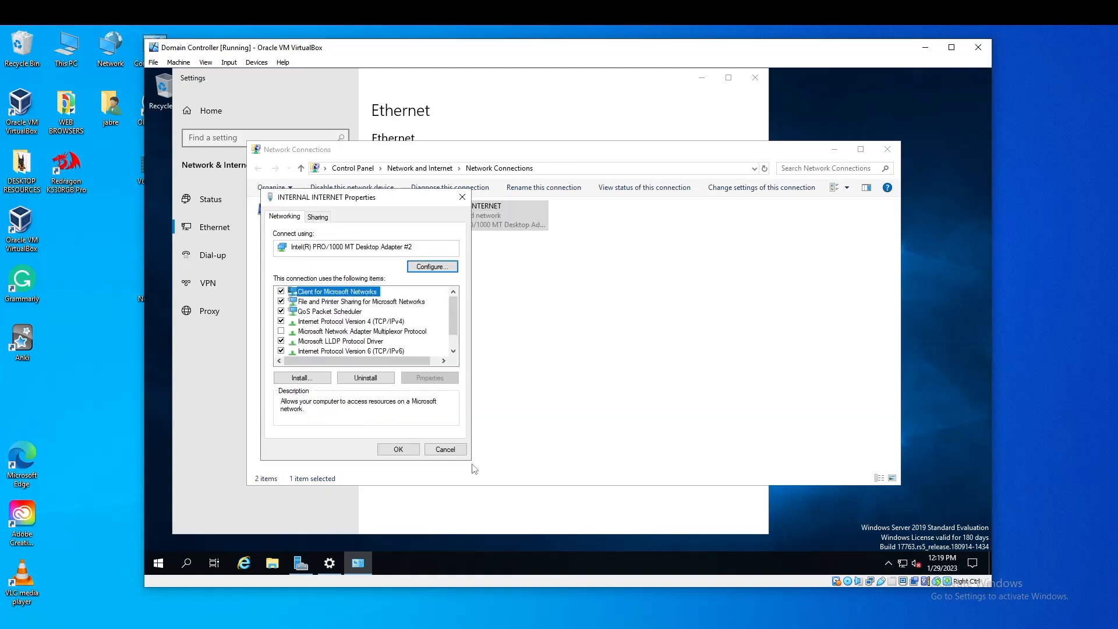
pyautogui.click(415, 449)
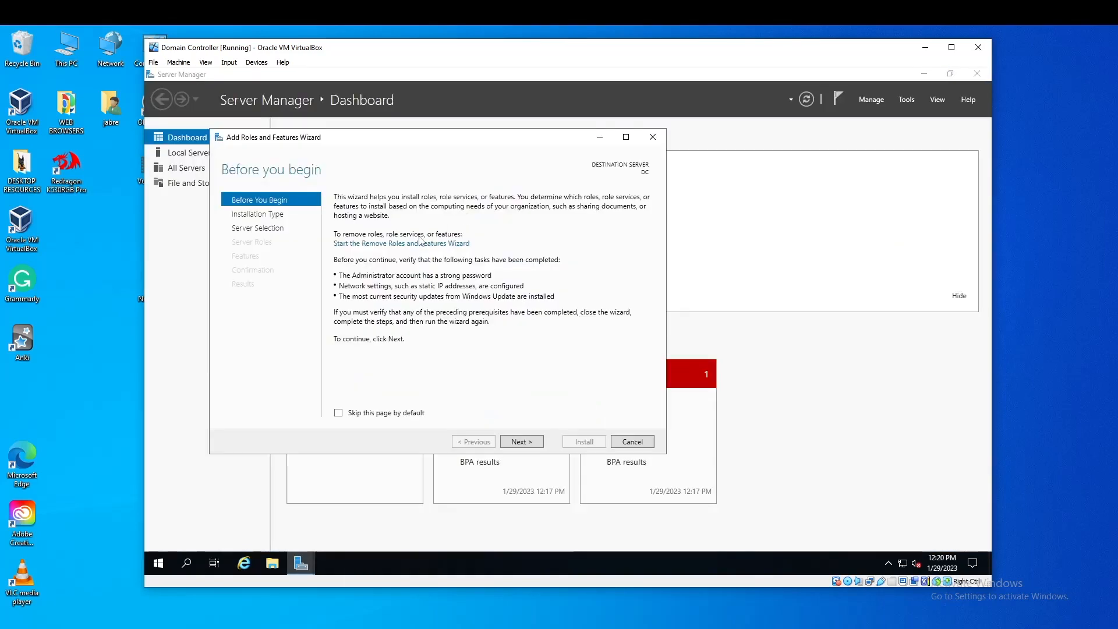
# Install the Active Directory Domain Services role with its management tools on this server
pyautogui.click(521, 443)
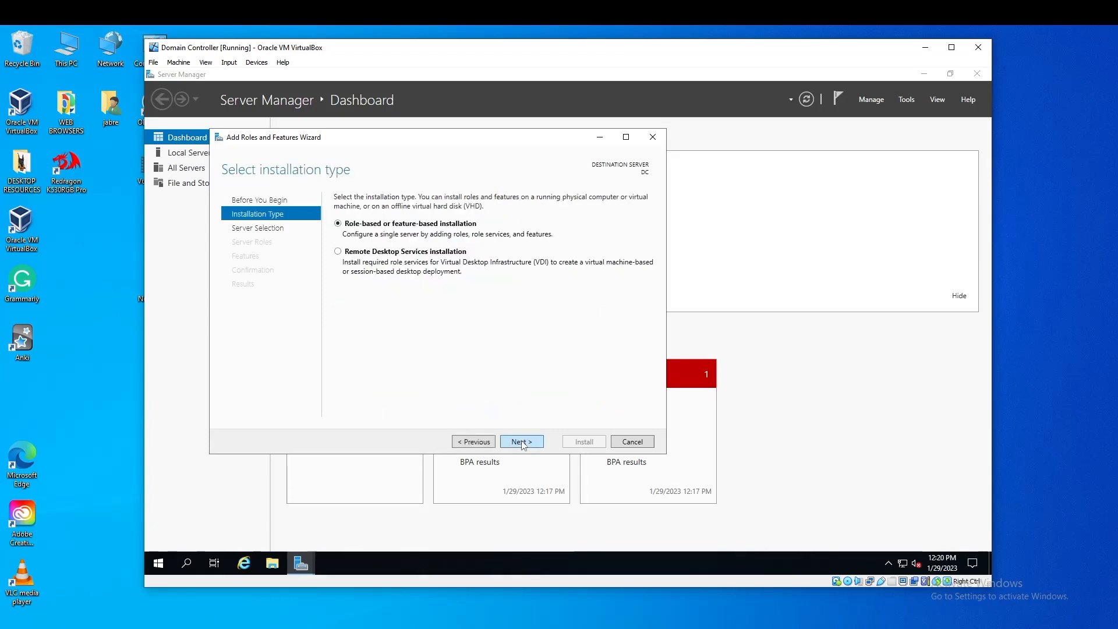
pyautogui.click(523, 442)
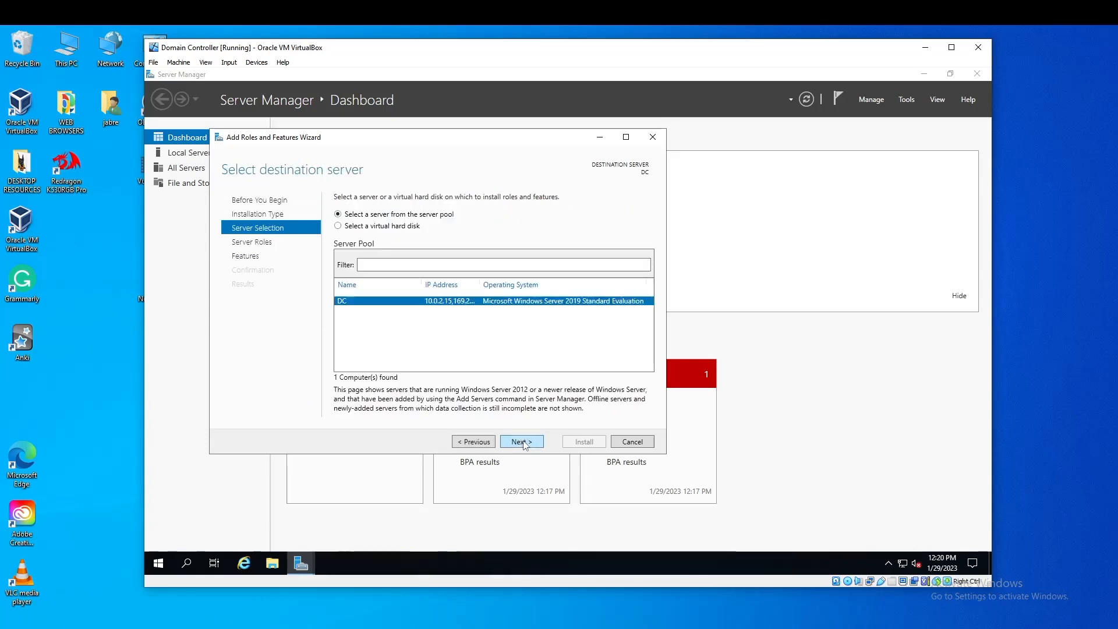
pyautogui.click(522, 443)
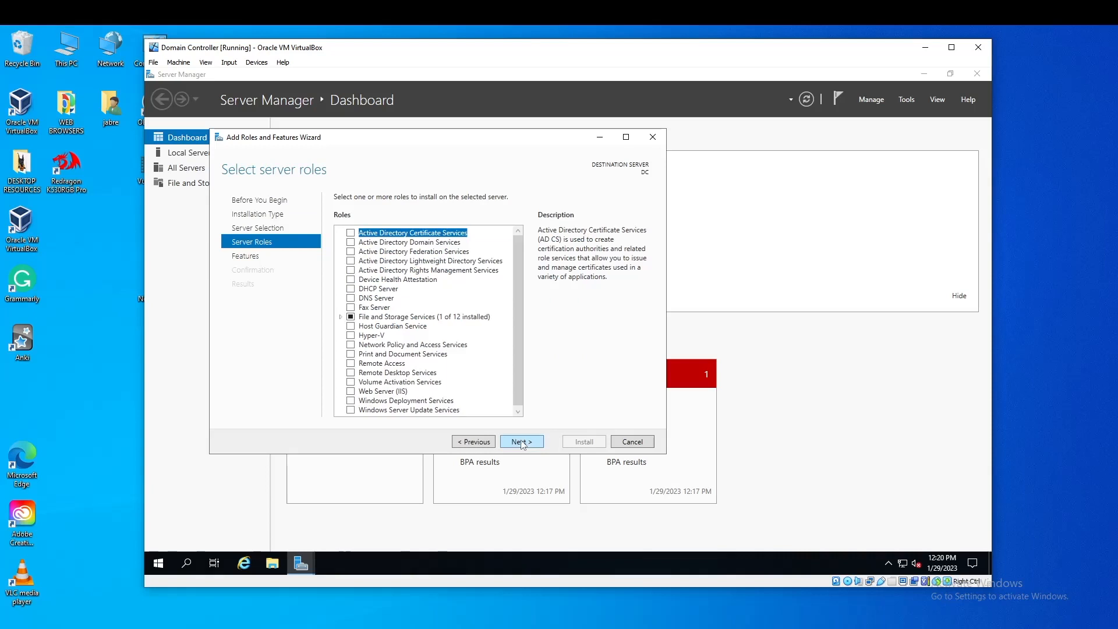
pyautogui.click(352, 242)
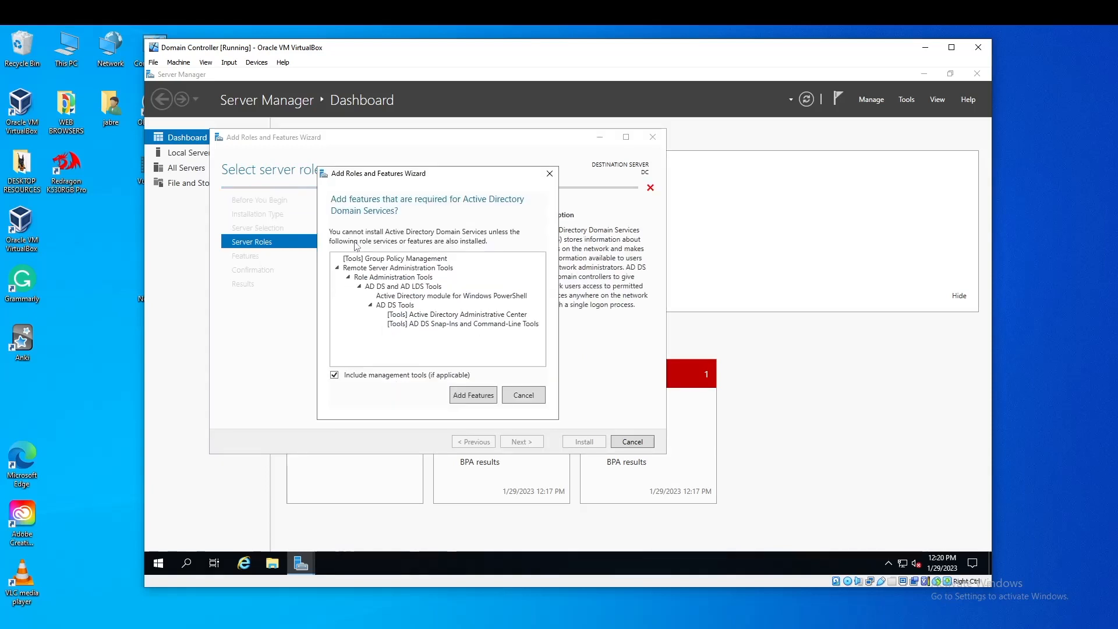
pyautogui.click(489, 400)
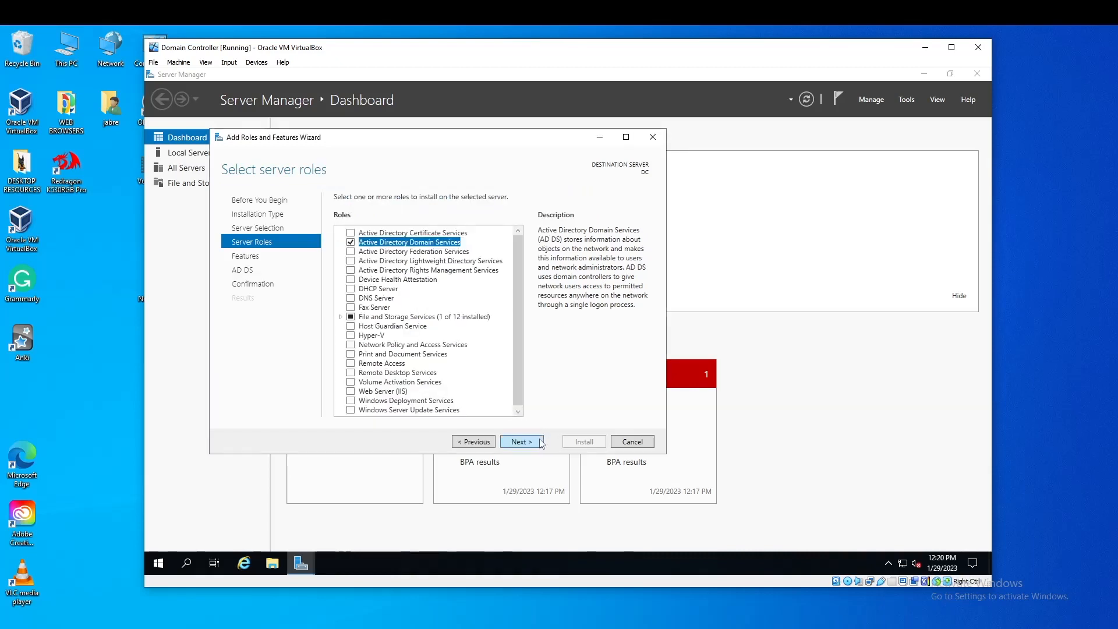
pyautogui.click(520, 442)
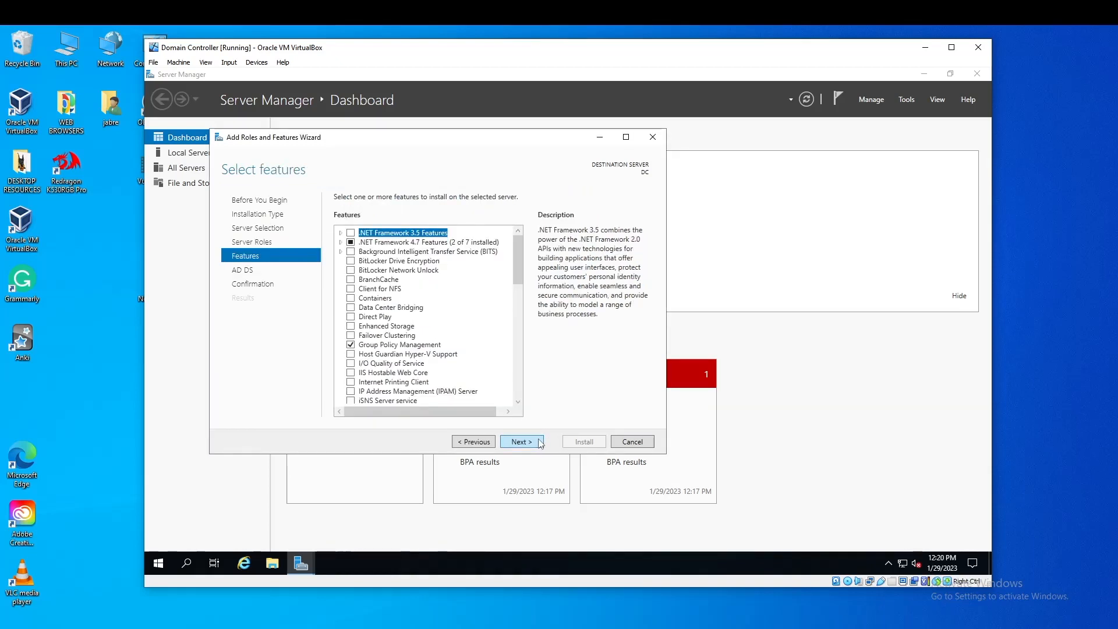
pyautogui.click(541, 444)
pyautogui.click(541, 444)
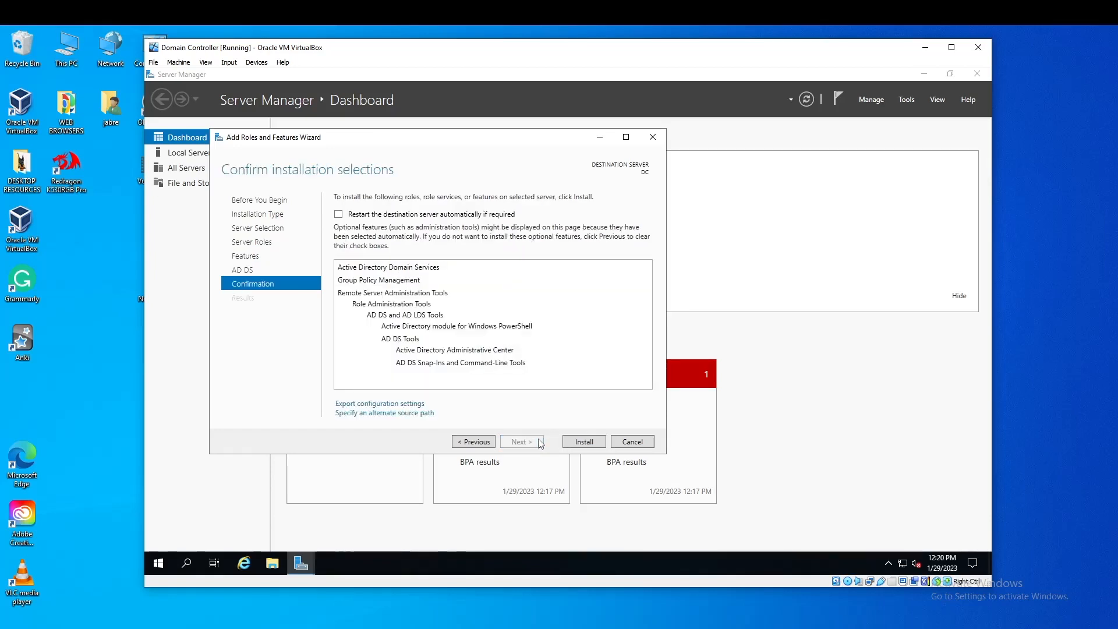
pyautogui.click(586, 445)
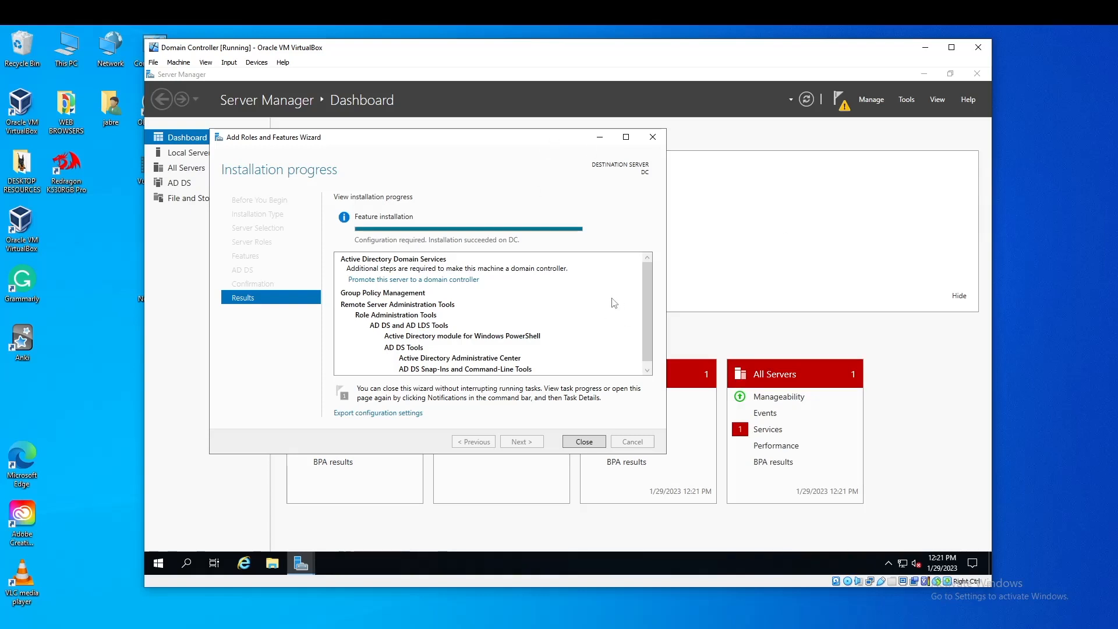
pyautogui.click(589, 442)
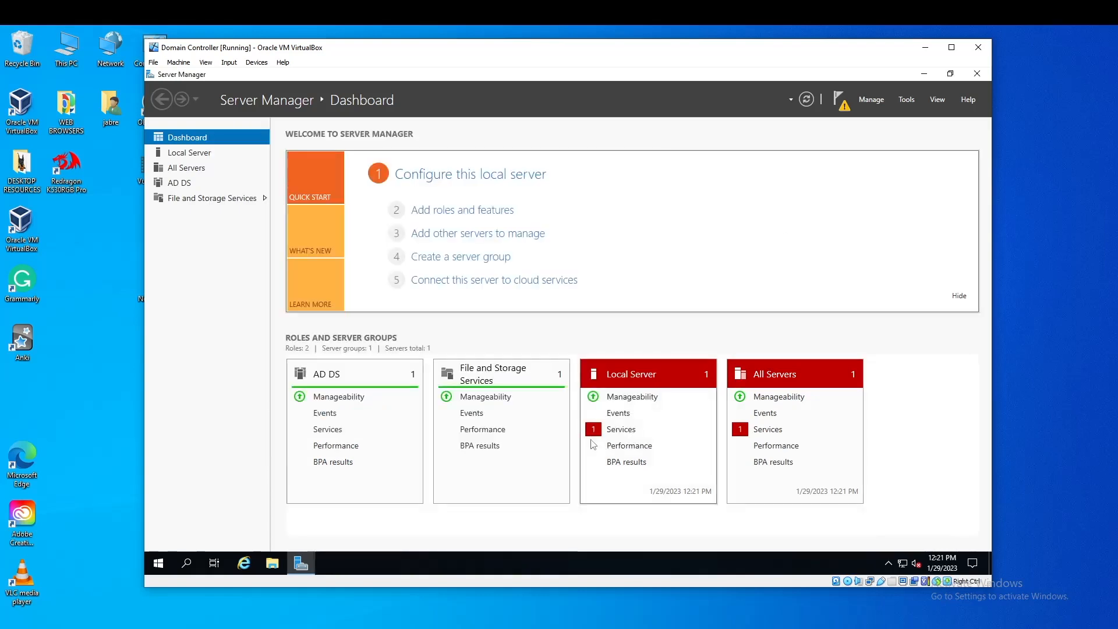
# Start domain controller promotion as a new forest with root domain mydomain.com
pyautogui.click(841, 102)
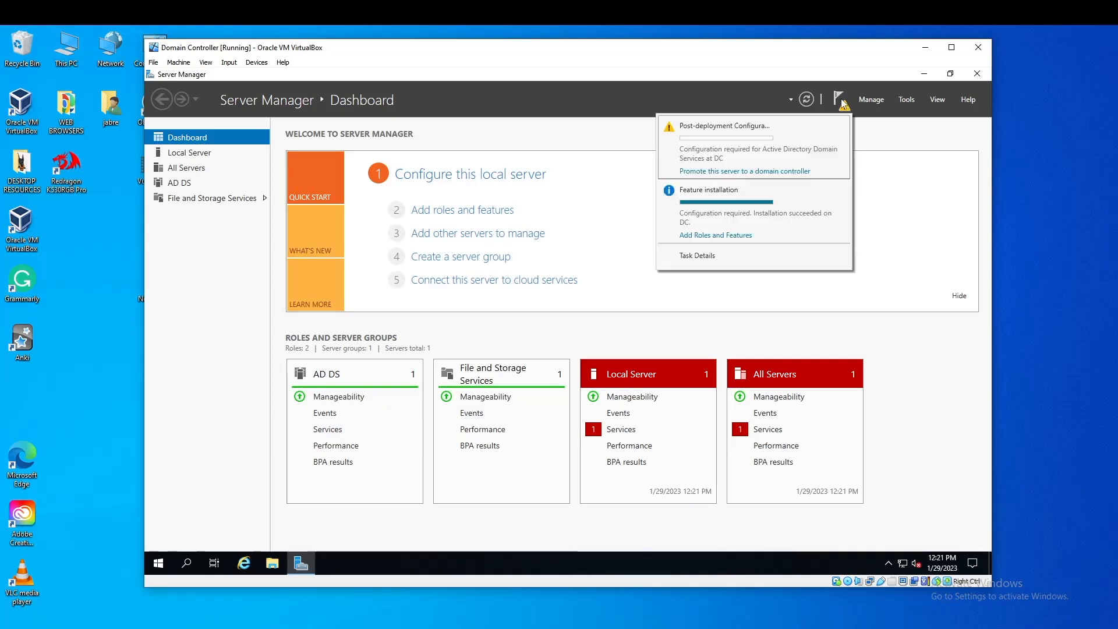
pyautogui.click(792, 170)
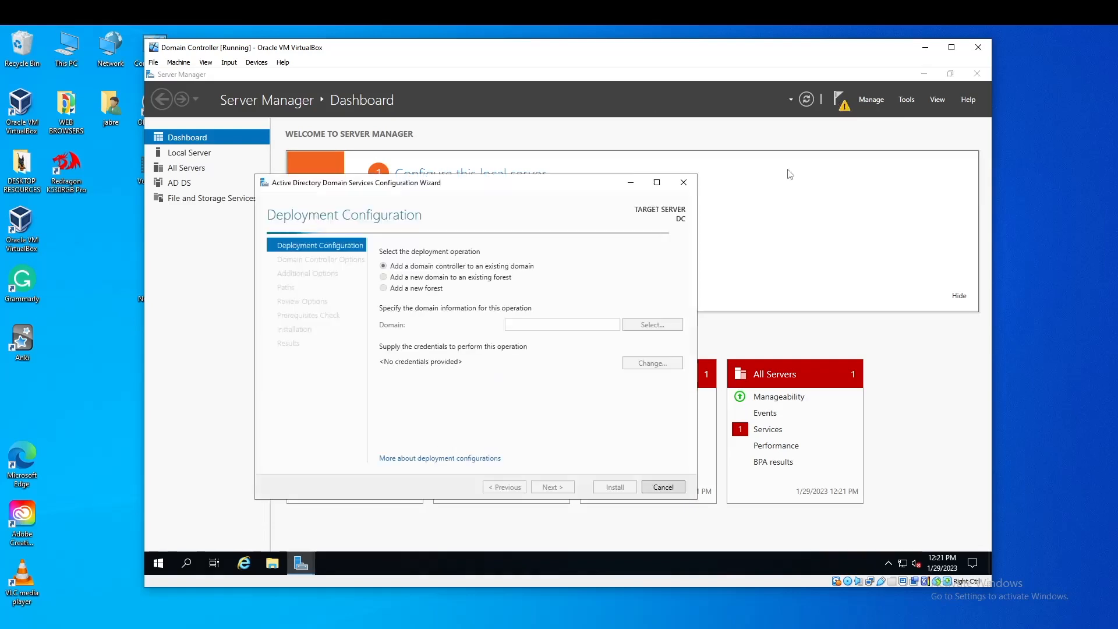
pyautogui.click(384, 289)
pyautogui.click(507, 325)
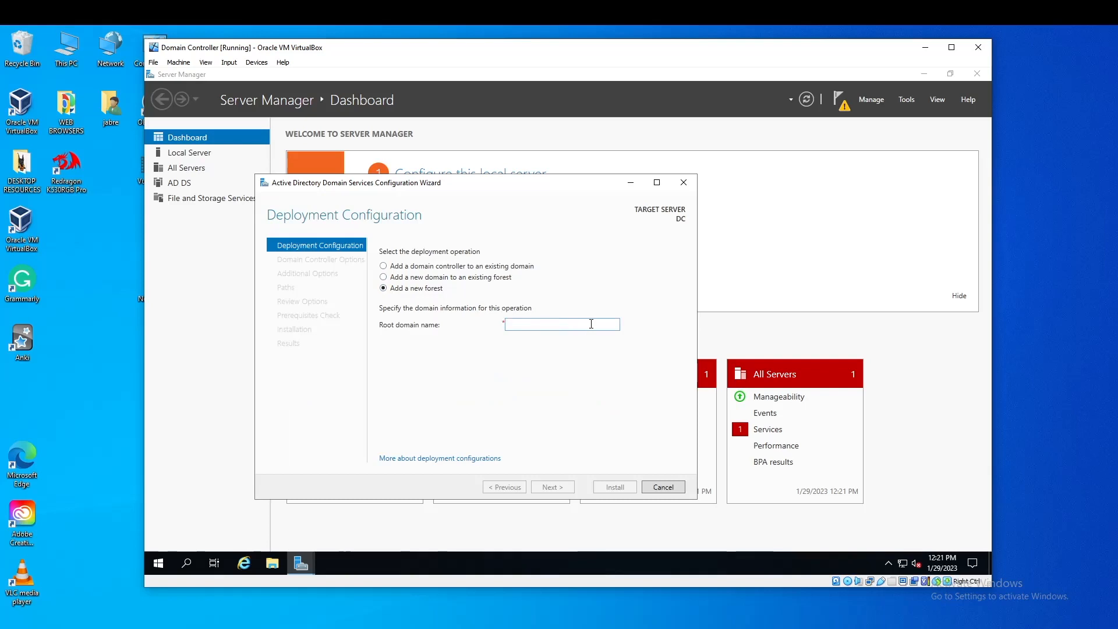
pyautogui.write('mydomain.com')
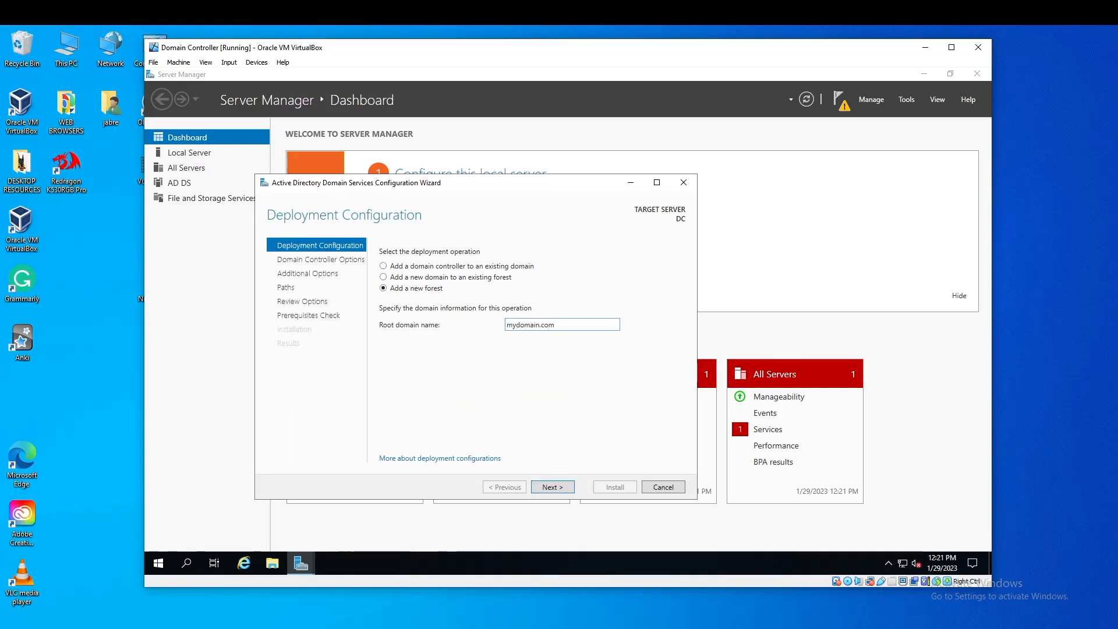
pyautogui.click(552, 488)
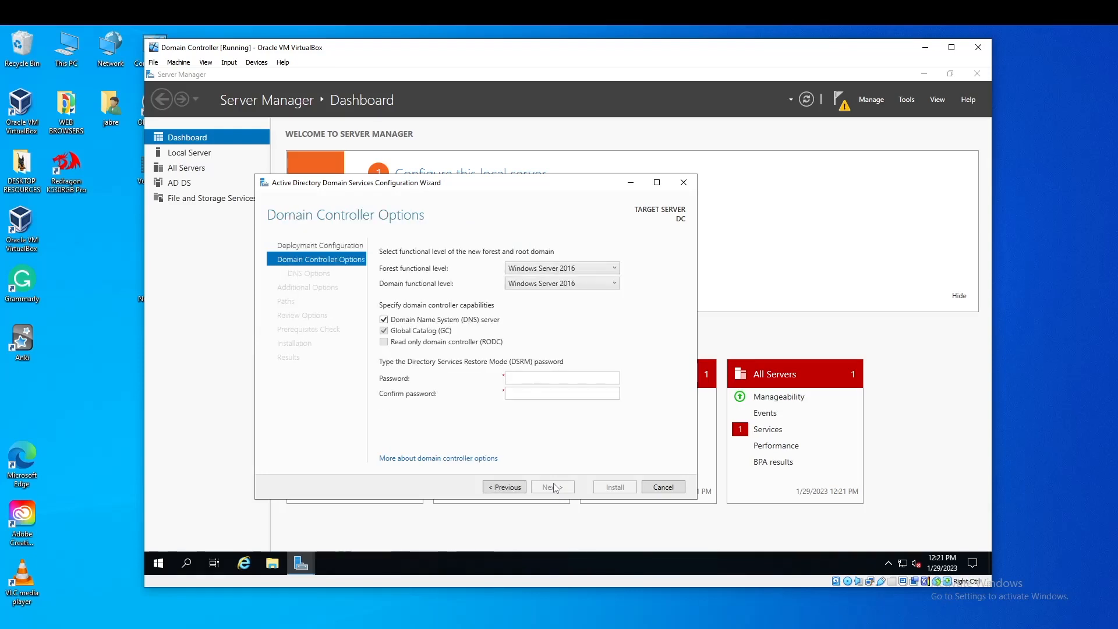
# Enter and confirm the Directory Services Restore Mode password
pyautogui.click(547, 378)
pyautogui.write('Pas')
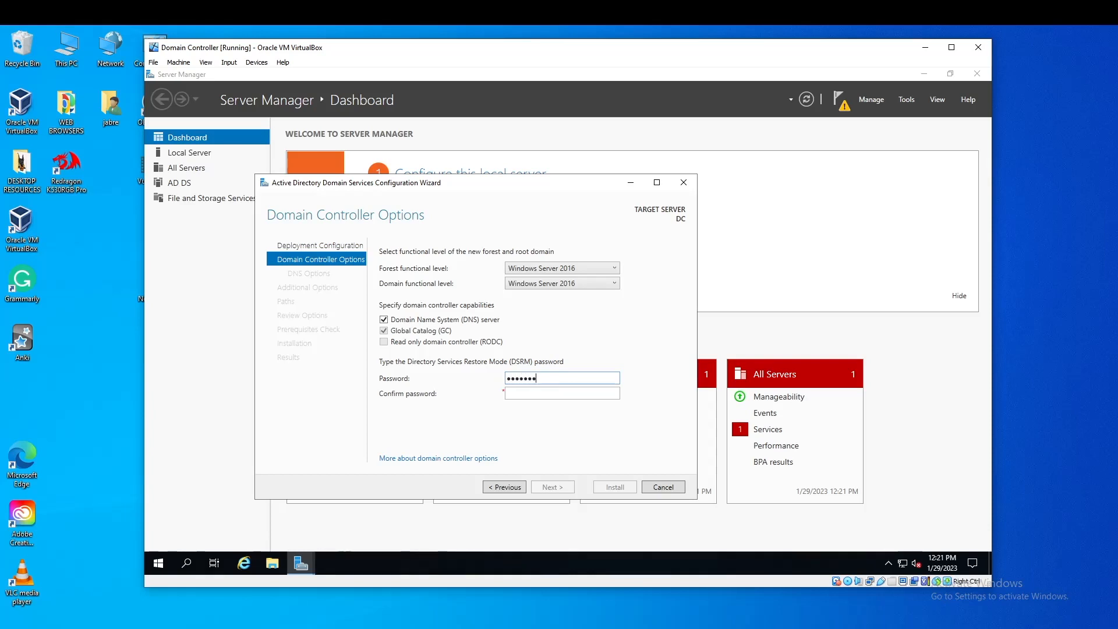
pyautogui.write('sword1')
pyautogui.click(558, 393)
pyautogui.write('Password1')
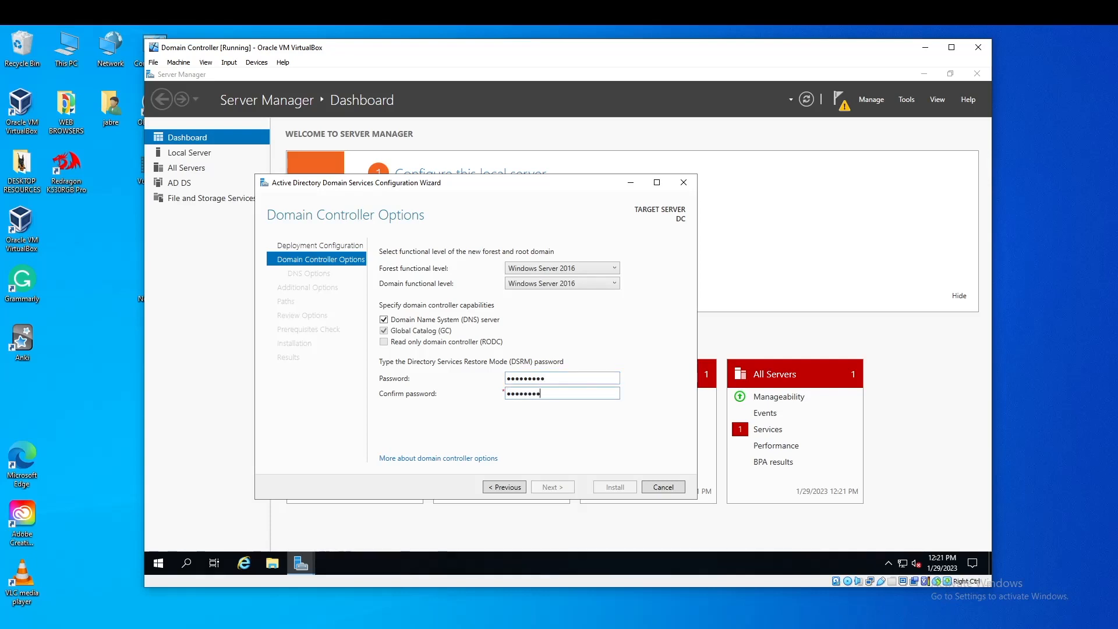
pyautogui.write('1')
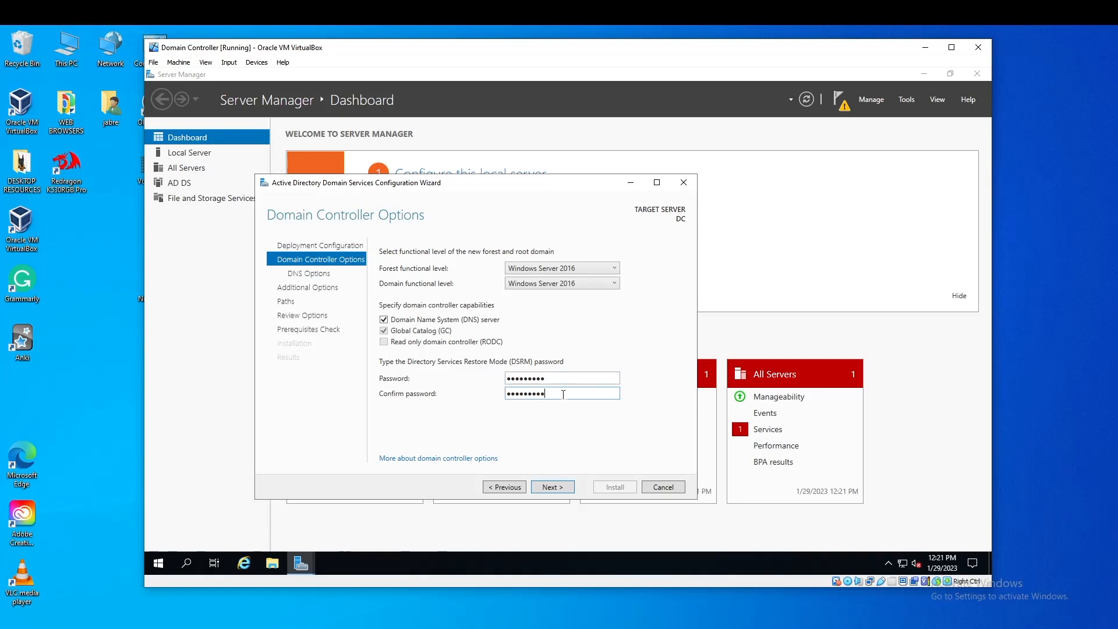
pyautogui.click(559, 487)
# Accept the DNS, NetBIOS and prerequisite pages and install the domain controller
pyautogui.click(551, 487)
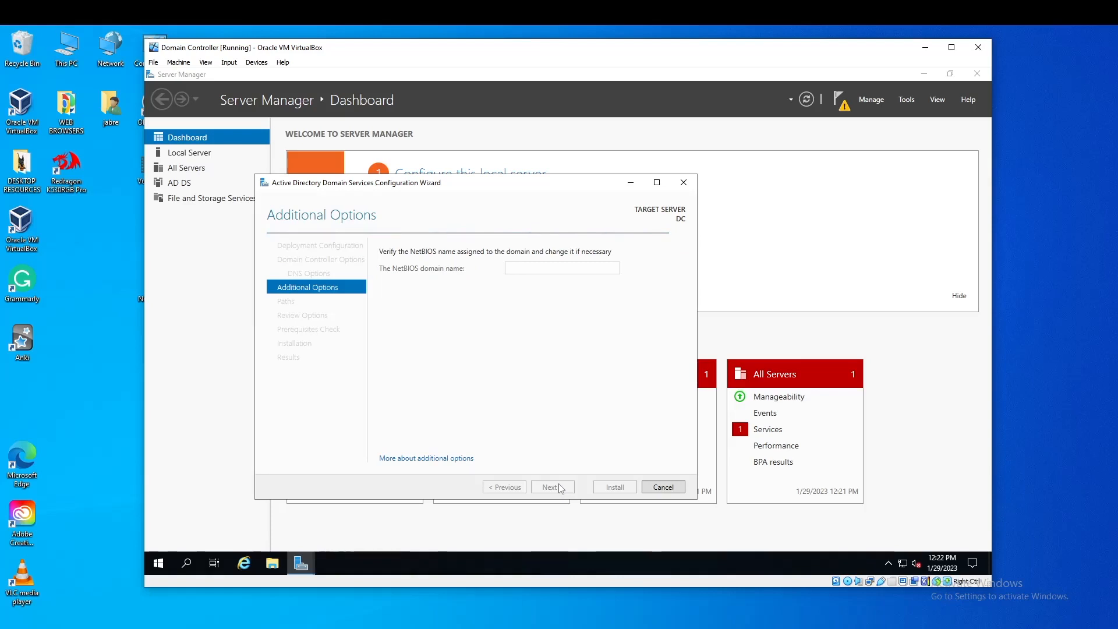
pyautogui.click(551, 487)
pyautogui.click(552, 487)
pyautogui.click(551, 487)
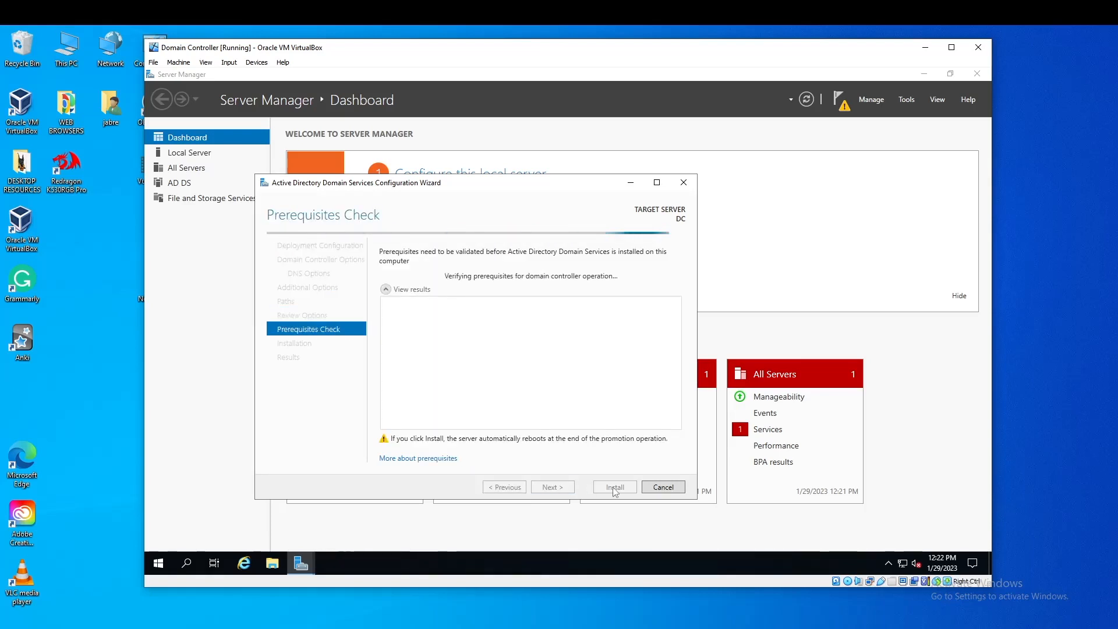
pyautogui.click(614, 488)
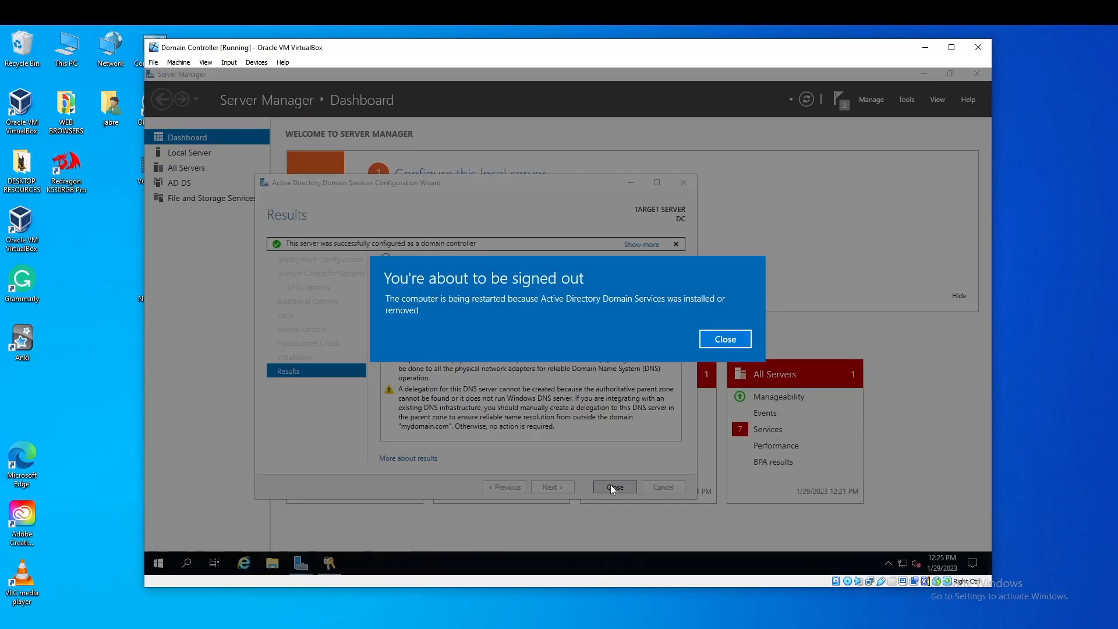
pyautogui.click(229, 62)
# Sign in to the restarted guest as MYDOMAIN\Administrator
pyautogui.moveTo(249, 74)
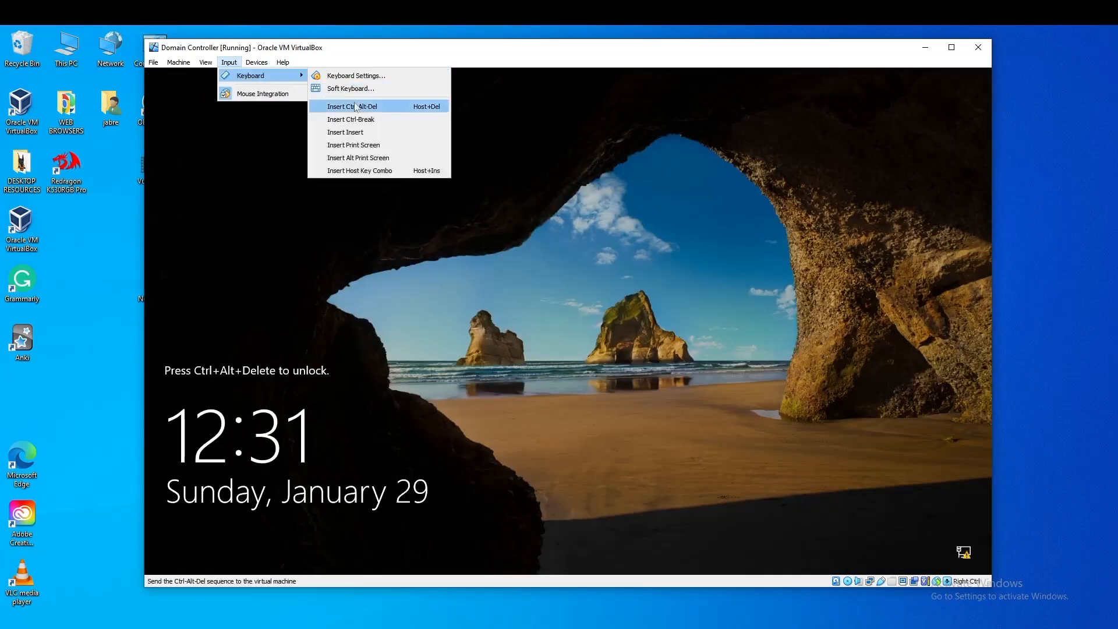
pyautogui.click(355, 108)
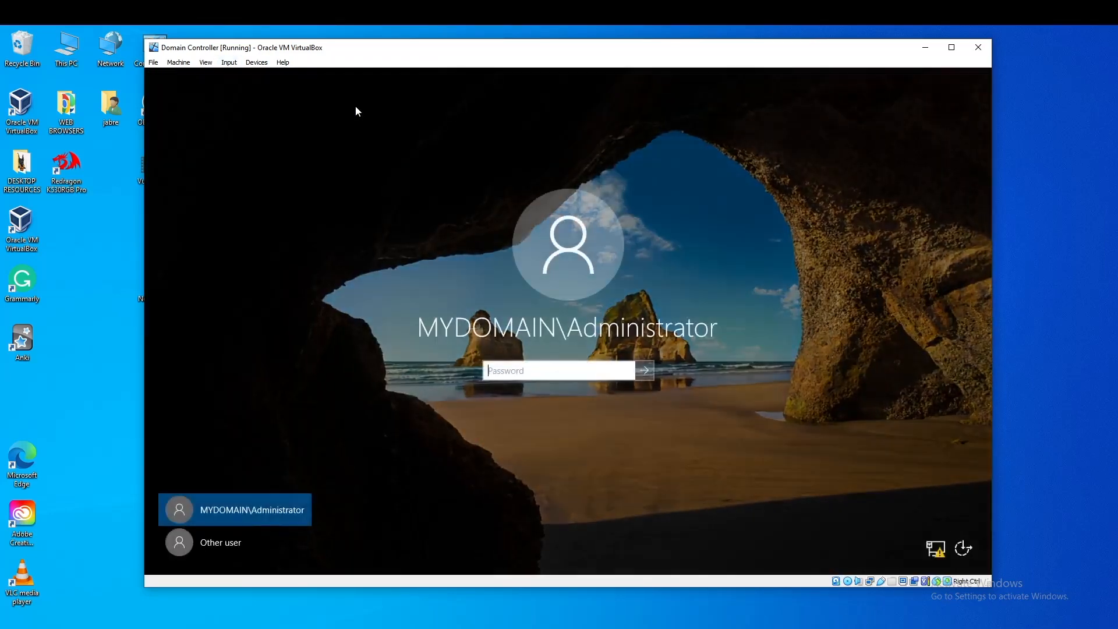
pyautogui.write('Pa')
pyautogui.press('Return')
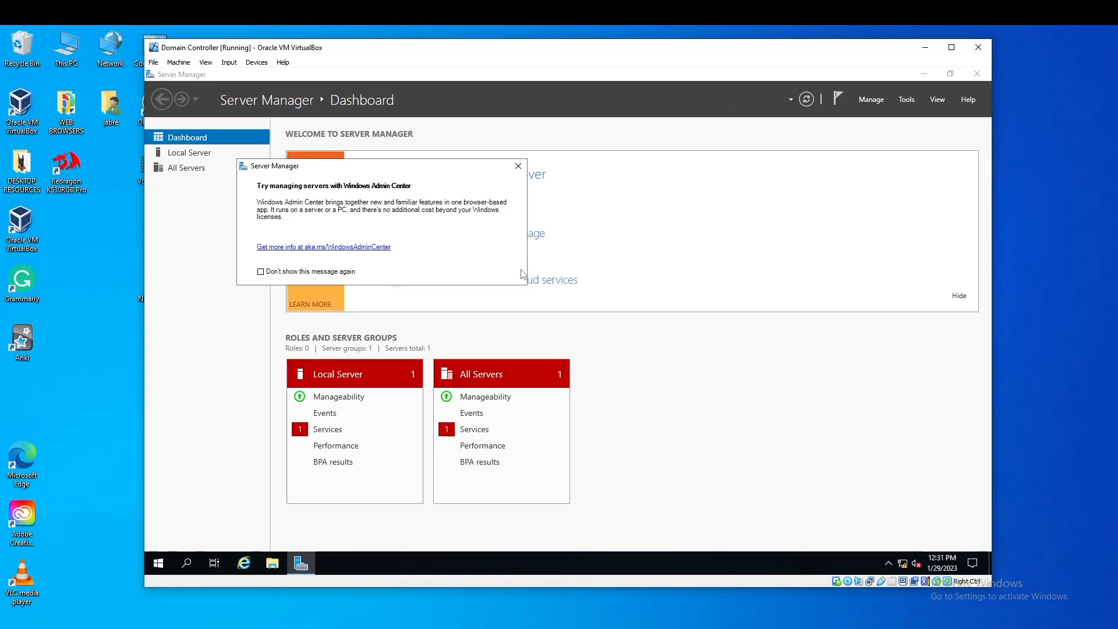
# Close the Admin Center popup, minimize Server Manager and launch Active Directory Users and Computers
pyautogui.click(518, 166)
pyautogui.click(924, 74)
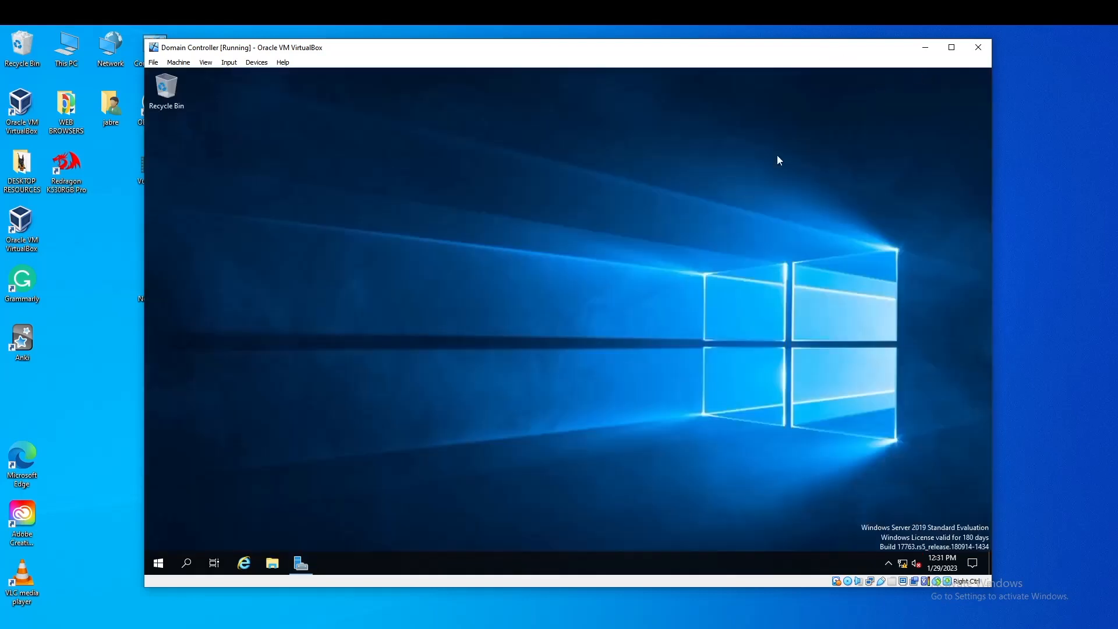
pyautogui.rightClick(157, 563)
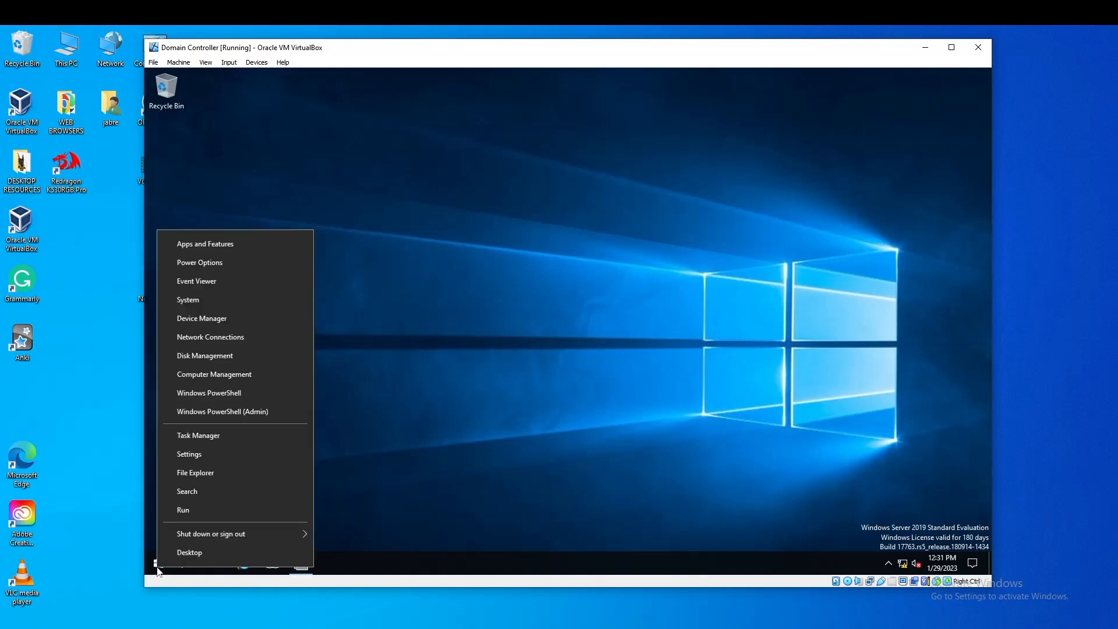
pyautogui.click(156, 566)
pyautogui.click(265, 360)
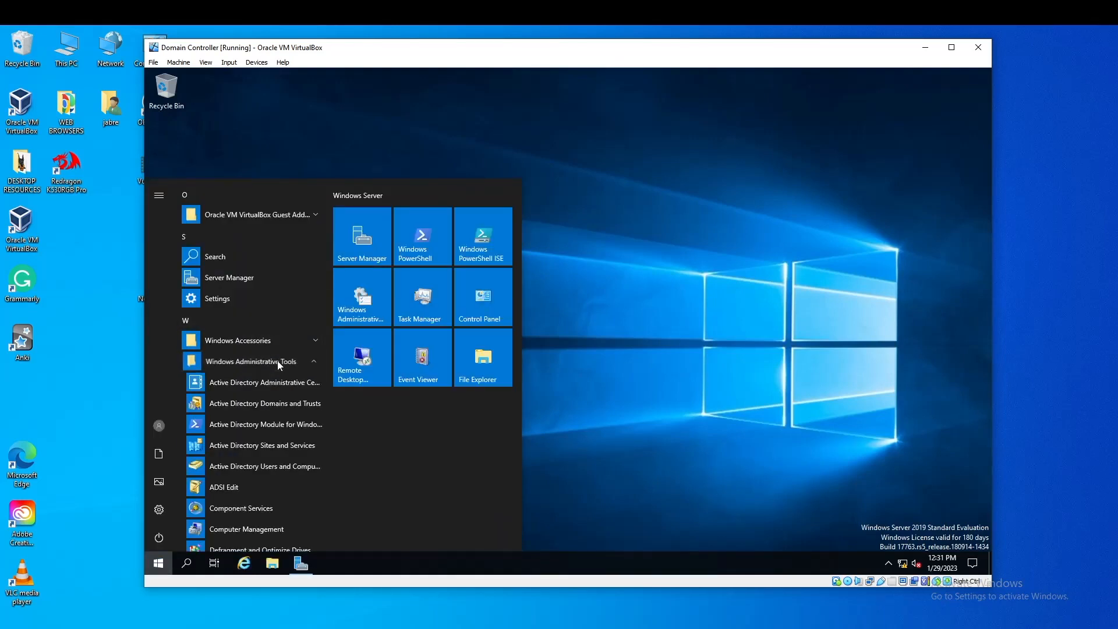
pyautogui.click(261, 469)
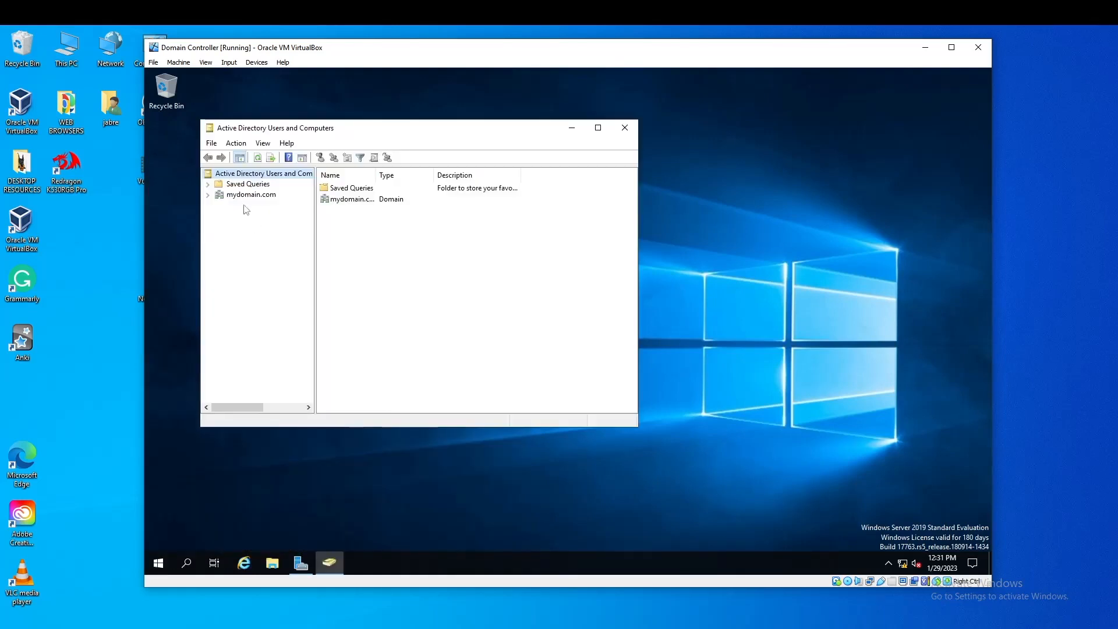
# Create a new organizational unit named _ADMINS under mydomain.com
pyautogui.click(248, 200)
pyautogui.rightClick(247, 200)
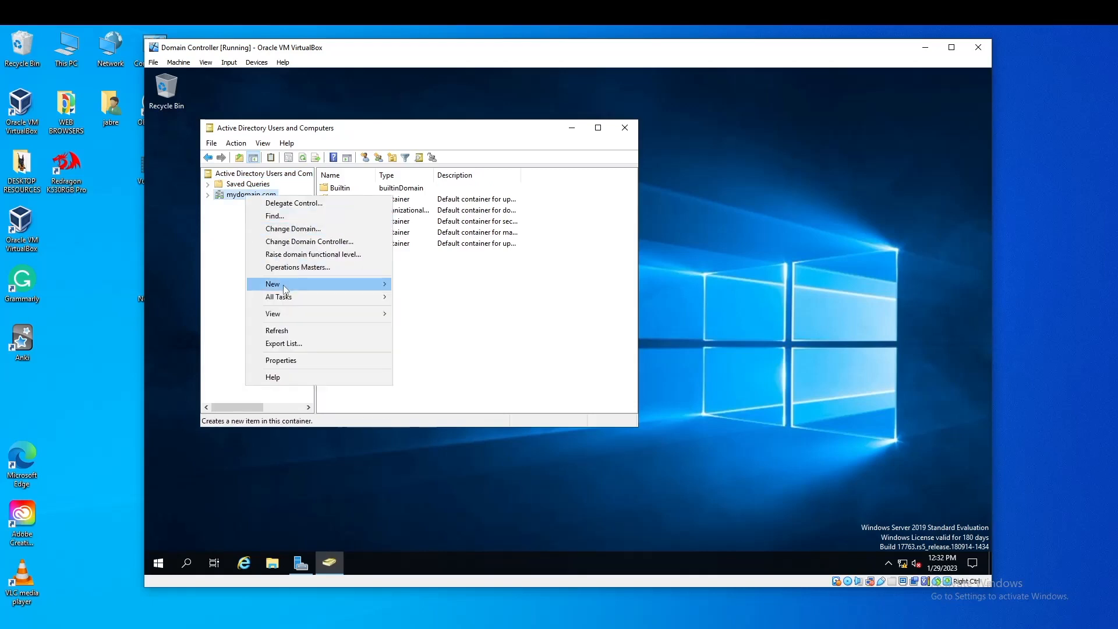
pyautogui.moveTo(314, 284)
pyautogui.click(443, 377)
pyautogui.write('J')
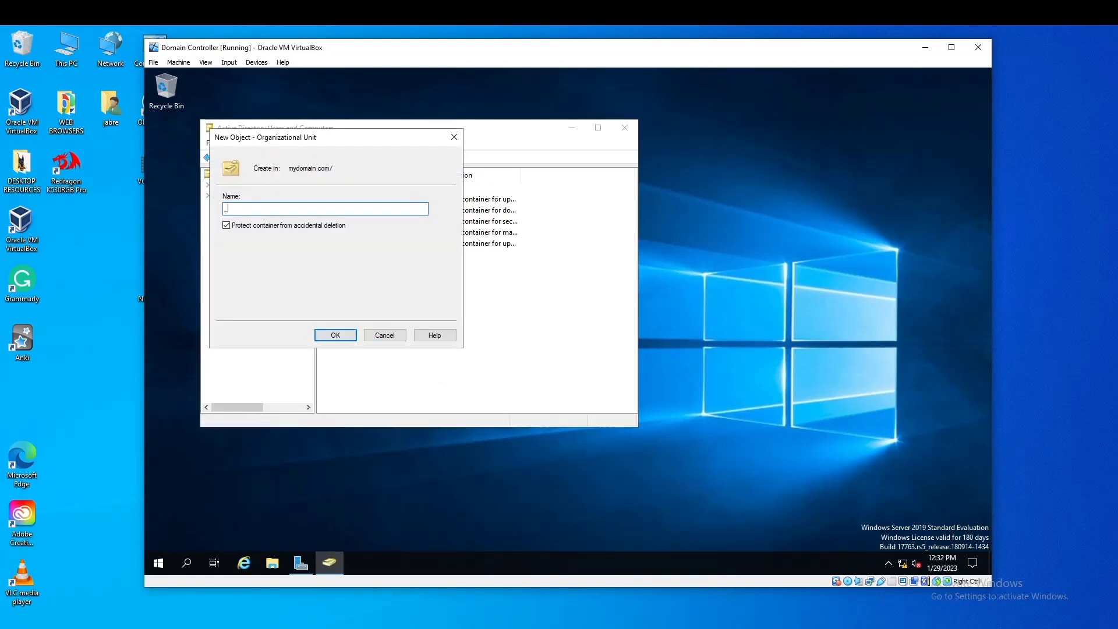
pyautogui.write('ADMINS')
pyautogui.click(347, 335)
# Create a new user in _ADMINS, entering first name, last name and logon name
pyautogui.rightClick(252, 268)
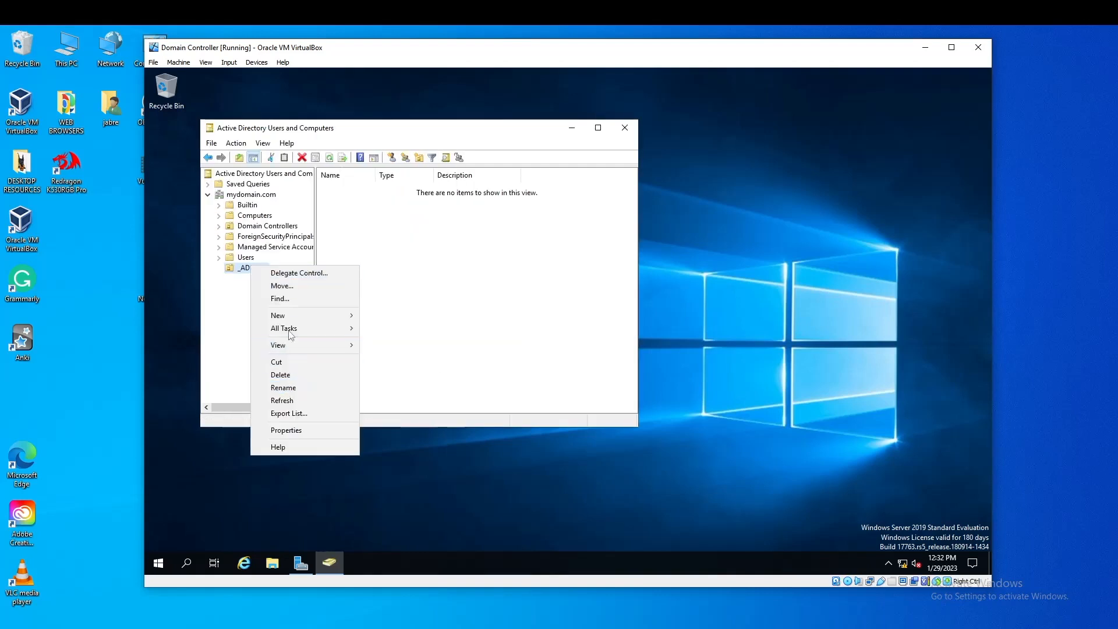
pyautogui.moveTo(294, 318)
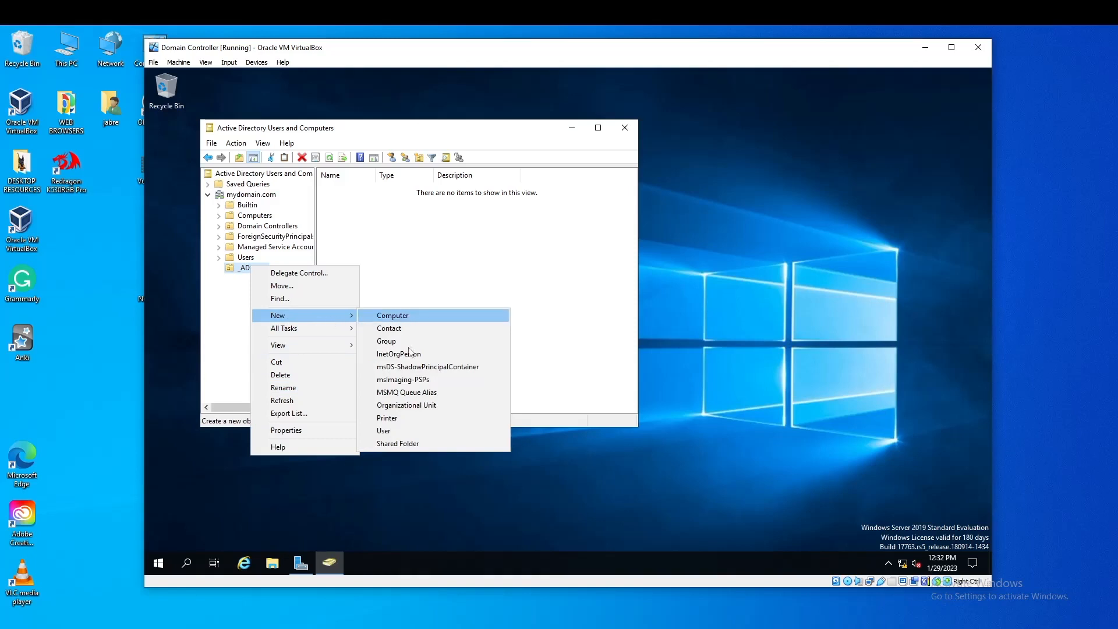
pyautogui.click(404, 429)
pyautogui.write('jABR')
pyautogui.press('BackSpace')
pyautogui.press('BackSpace')
pyautogui.press('BackSpace')
pyautogui.press('BackSpace')
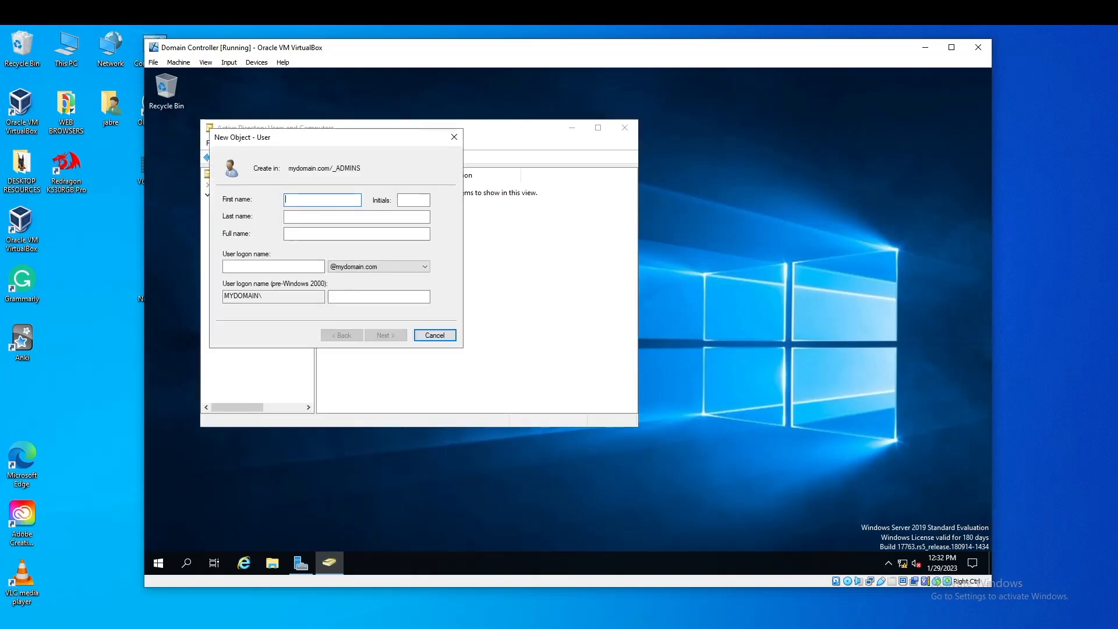
pyautogui.press('Tab')
pyautogui.press('Tab')
pyautogui.press('Tab')
pyautogui.press('Tab')
# Set the new user's password without requiring a change at next logon, and finish
pyautogui.click(386, 336)
pyautogui.write('Password1')
pyautogui.press('Tab')
pyautogui.write('Password1')
pyautogui.click(226, 237)
pyautogui.click(226, 266)
# Add the new user to the Domain Admins group and close Active Directory Users and Computers
pyautogui.doubleClick(385, 335)
pyautogui.rightClick(360, 189)
pyautogui.click(387, 353)
pyautogui.click(350, 145)
pyautogui.click(333, 306)
pyautogui.write('domain admins')
pyautogui.click(493, 268)
pyautogui.click(467, 418)
pyautogui.click(370, 418)
pyautogui.click(625, 127)
# Sign out of the Administrator session and choose to sign in as another user
pyautogui.rightClick(158, 563)
pyautogui.moveTo(204, 520)
pyautogui.click(367, 491)
pyautogui.click(229, 62)
pyautogui.moveTo(251, 75)
pyautogui.click(363, 104)
pyautogui.click(250, 537)
# Sign in as the new admin user and start the Add Roles and Features wizard
pyautogui.click(516, 393)
pyautogui.write('Password1')
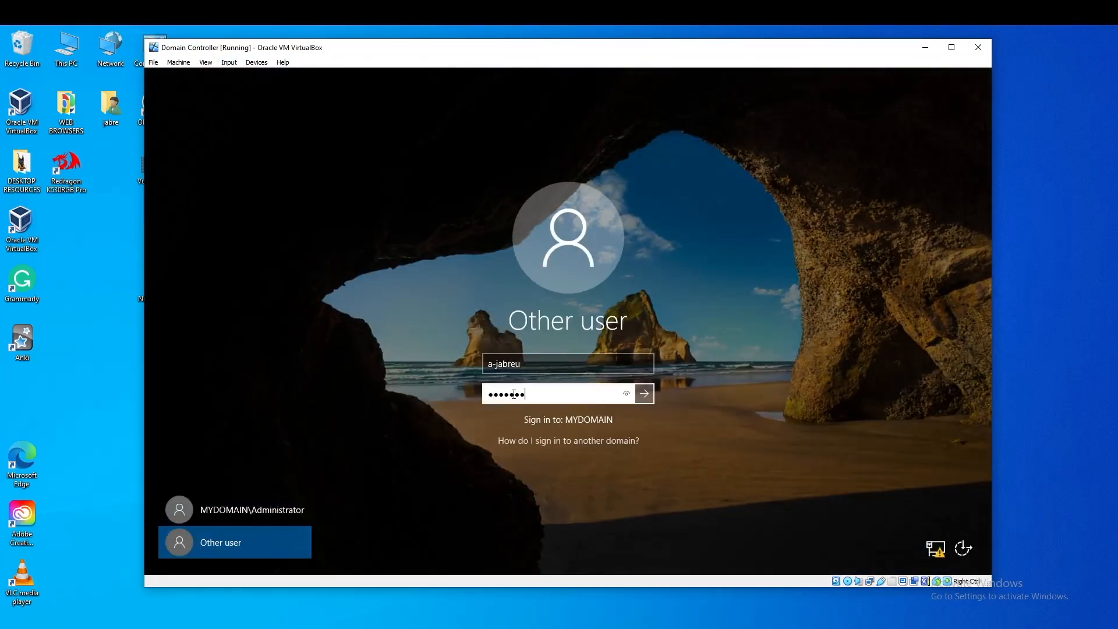
pyautogui.click(648, 397)
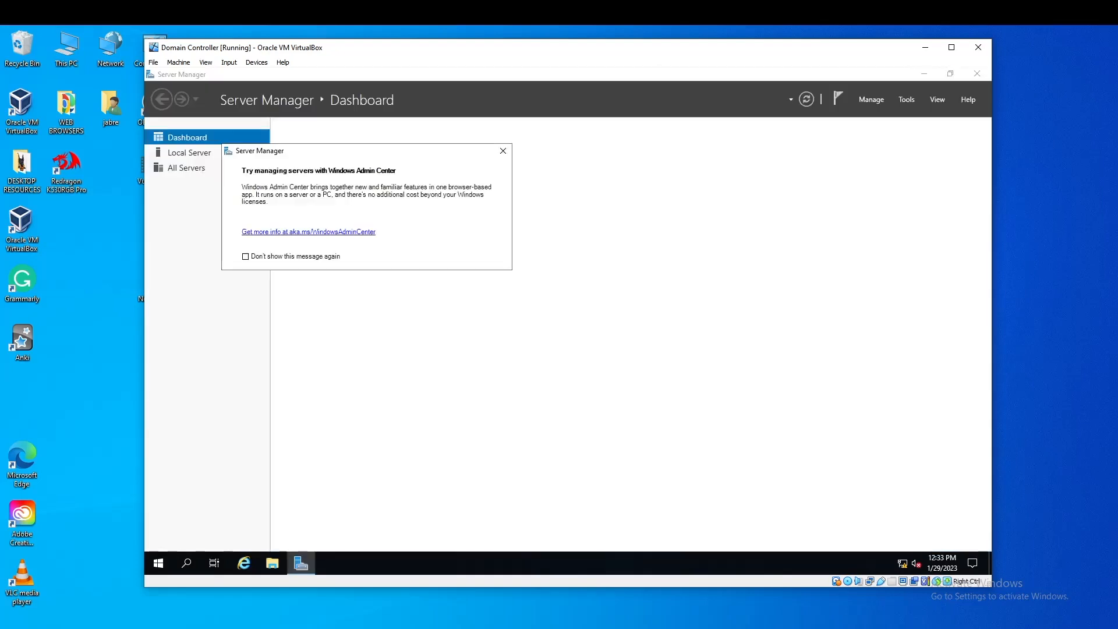
pyautogui.click(503, 150)
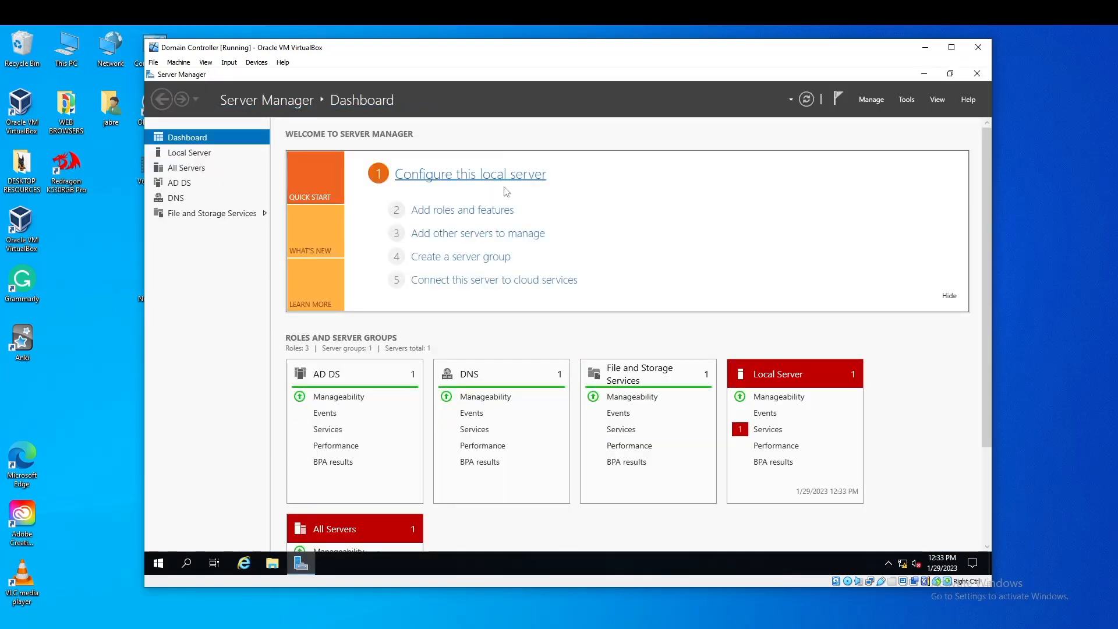
pyautogui.click(500, 210)
pyautogui.click(560, 479)
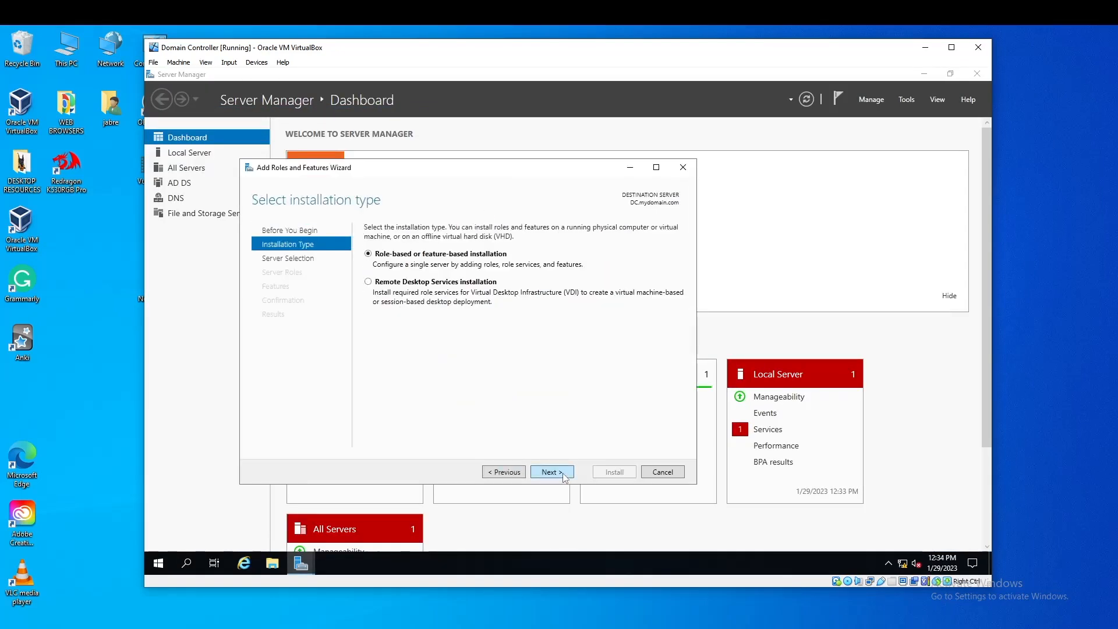
# Choose role-based installation on this server and add the Remote Access role
pyautogui.click(564, 478)
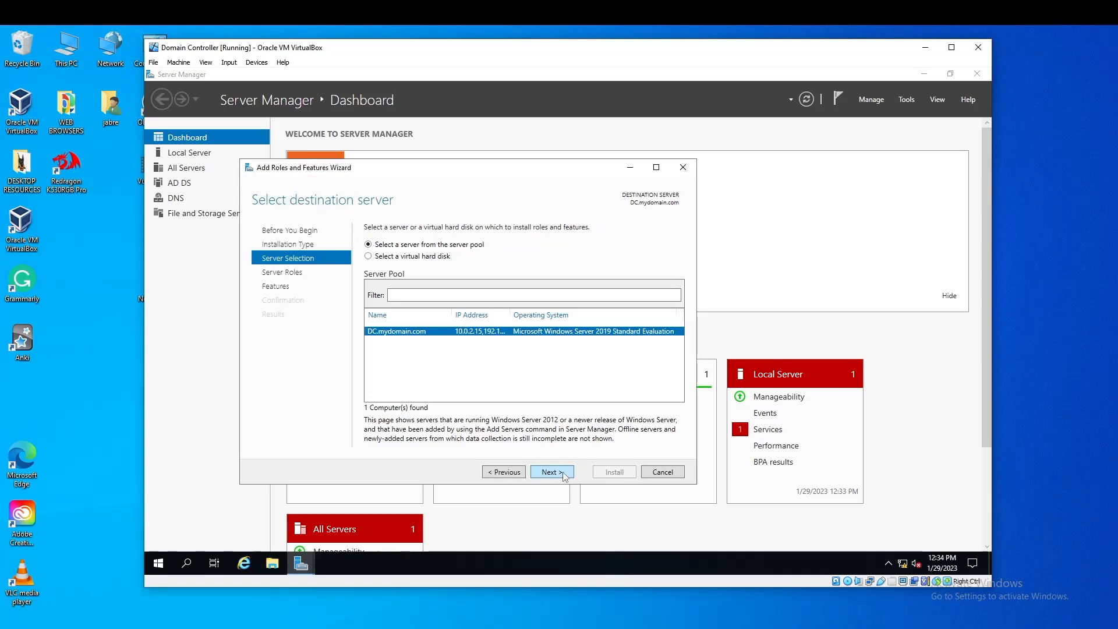
pyautogui.click(551, 472)
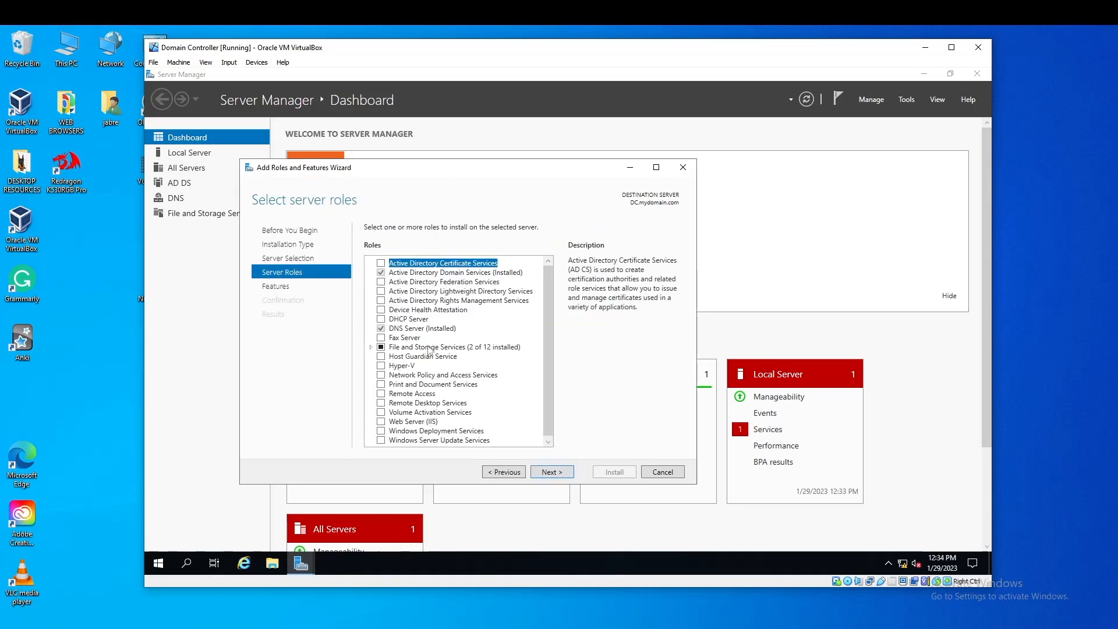
pyautogui.click(388, 396)
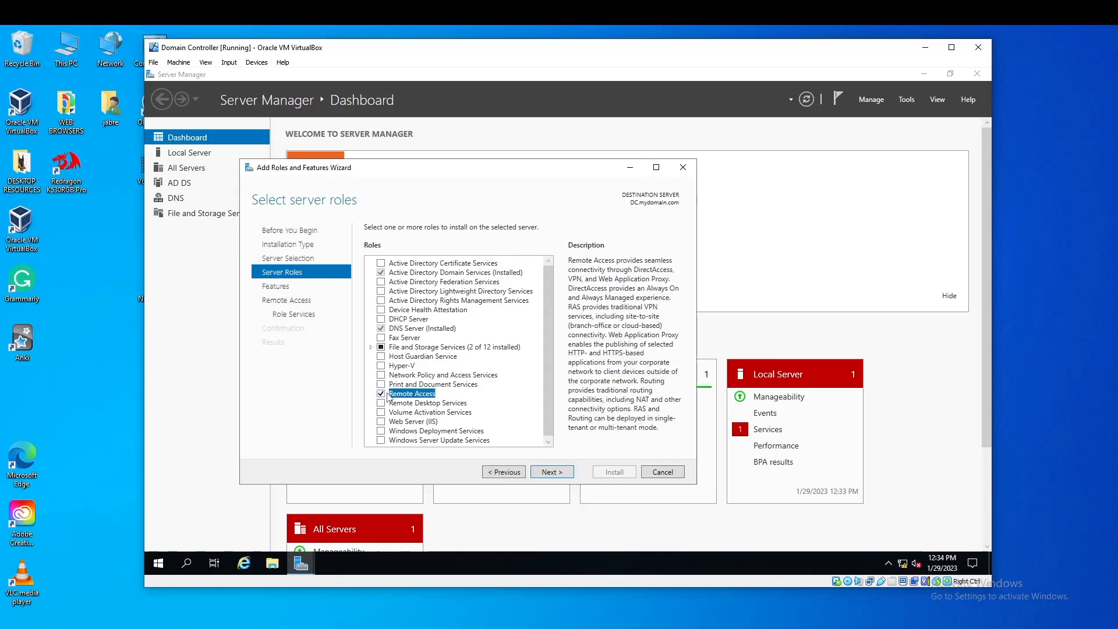
pyautogui.click(550, 473)
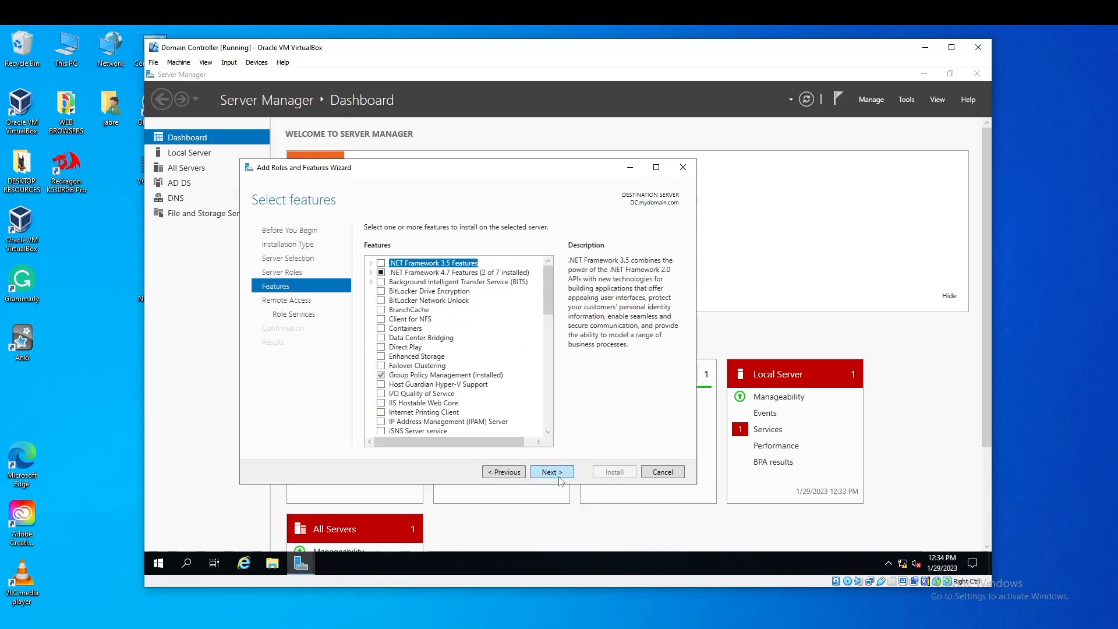
pyautogui.click(551, 472)
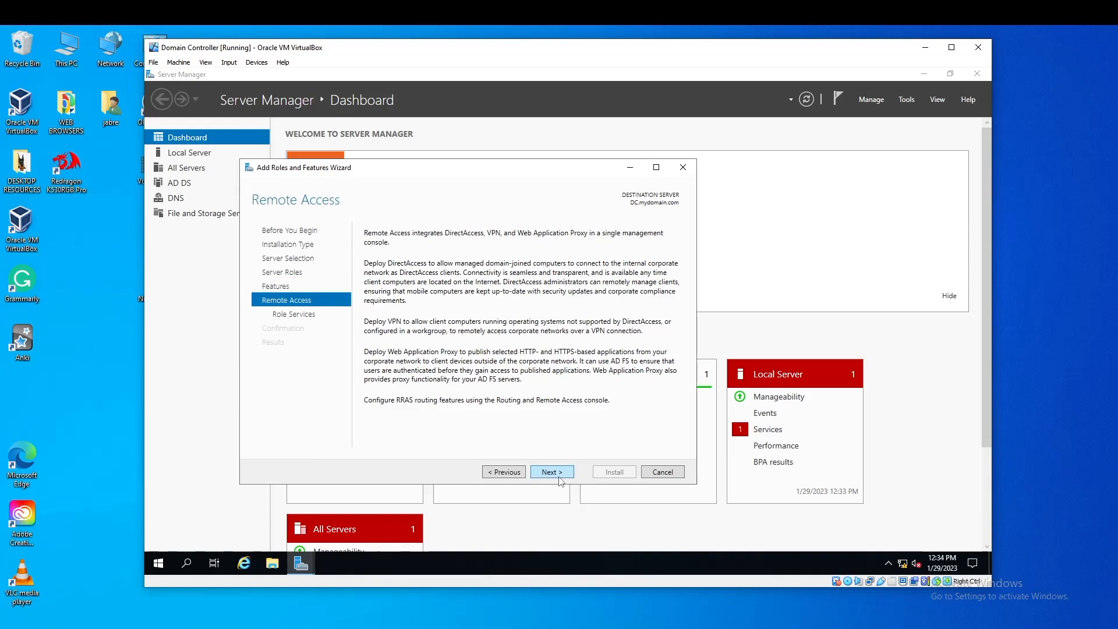
pyautogui.click(551, 472)
# Include DirectAccess and VPN plus Routing, keep default IIS services, and install
pyautogui.click(381, 264)
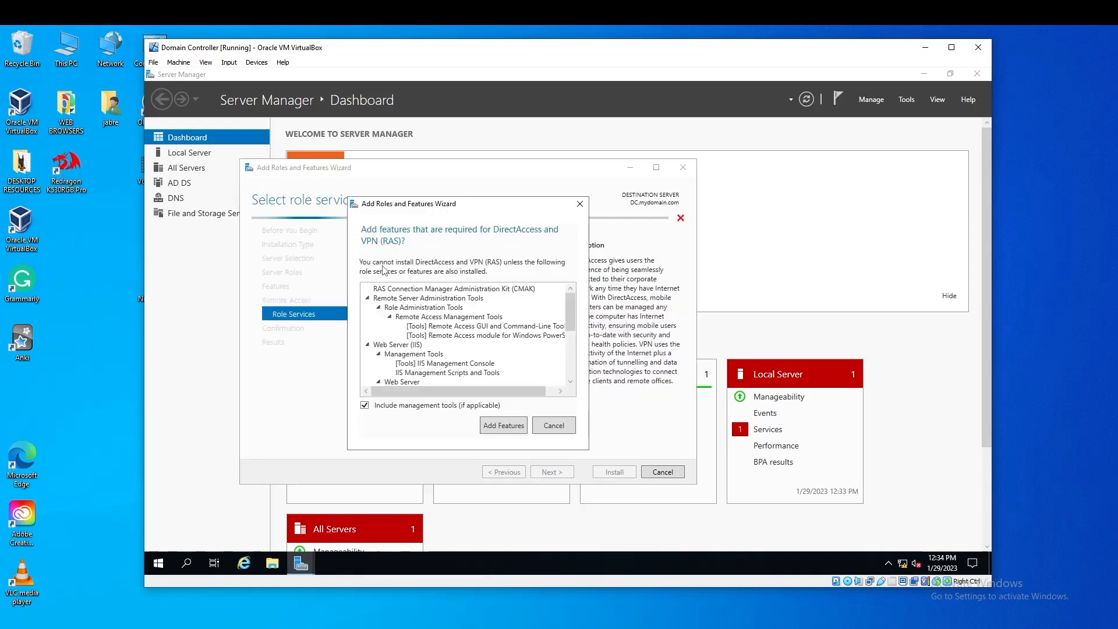
pyautogui.click(517, 425)
pyautogui.click(382, 274)
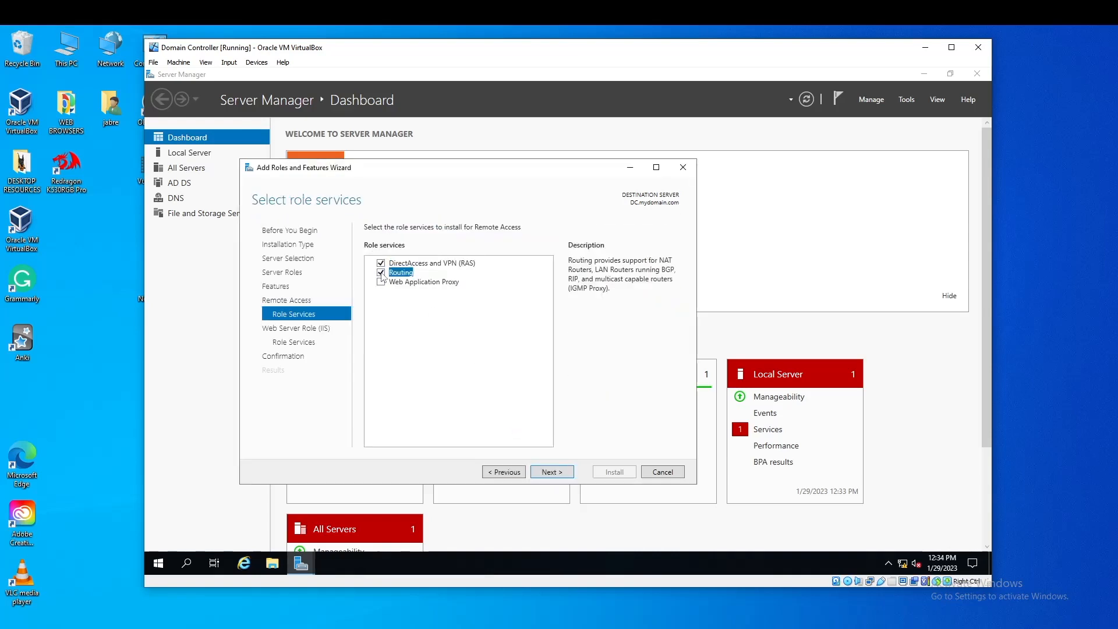
pyautogui.click(553, 473)
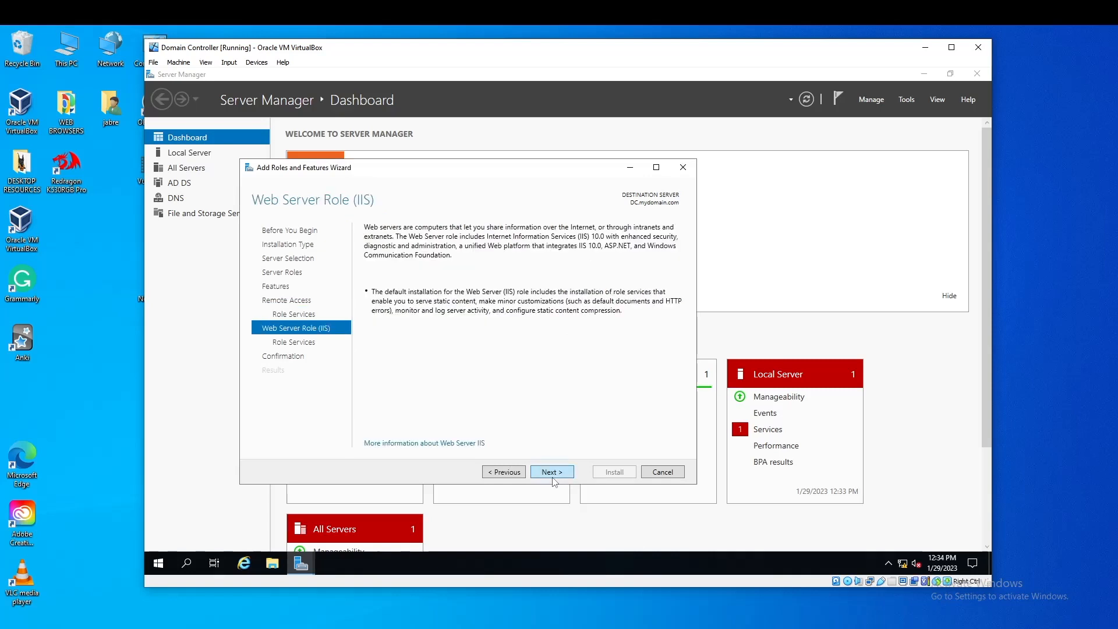
pyautogui.click(553, 475)
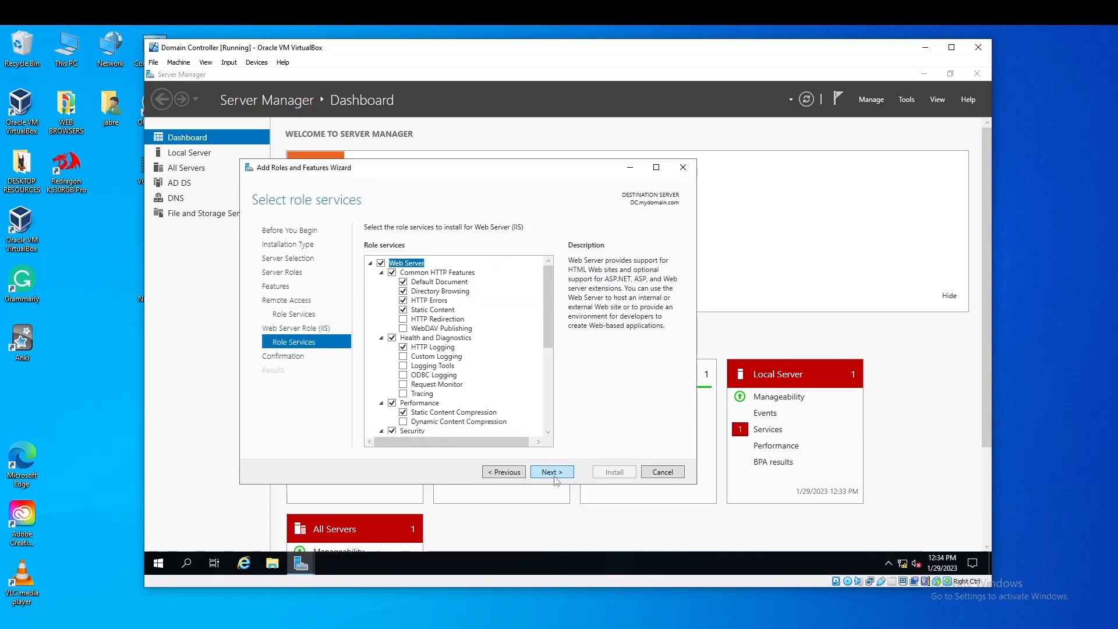
pyautogui.click(554, 474)
pyautogui.click(606, 473)
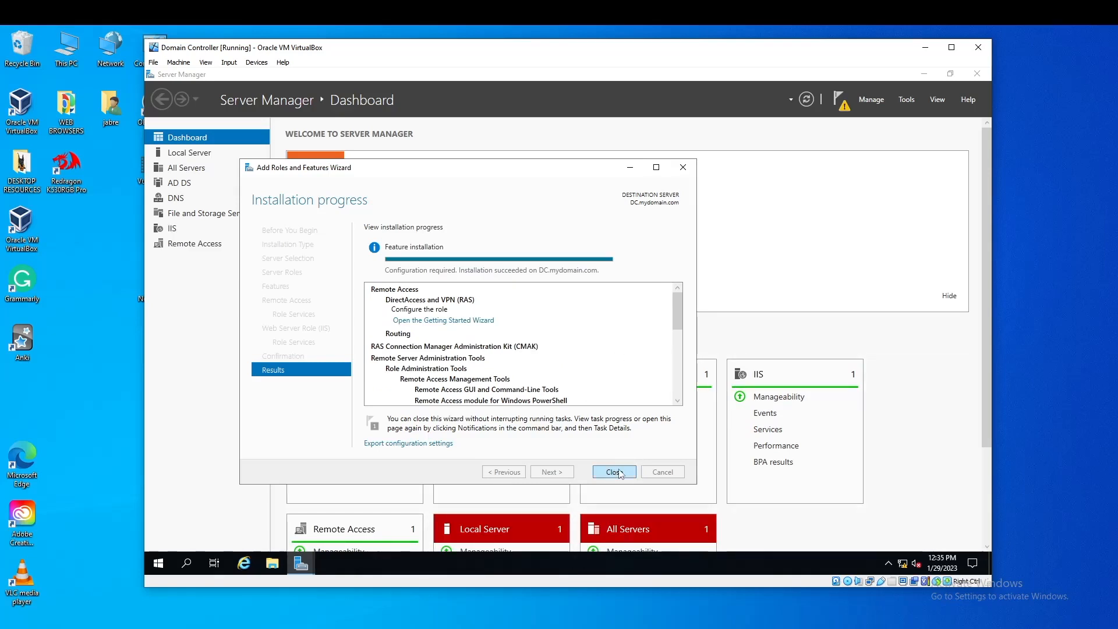
pyautogui.click(614, 472)
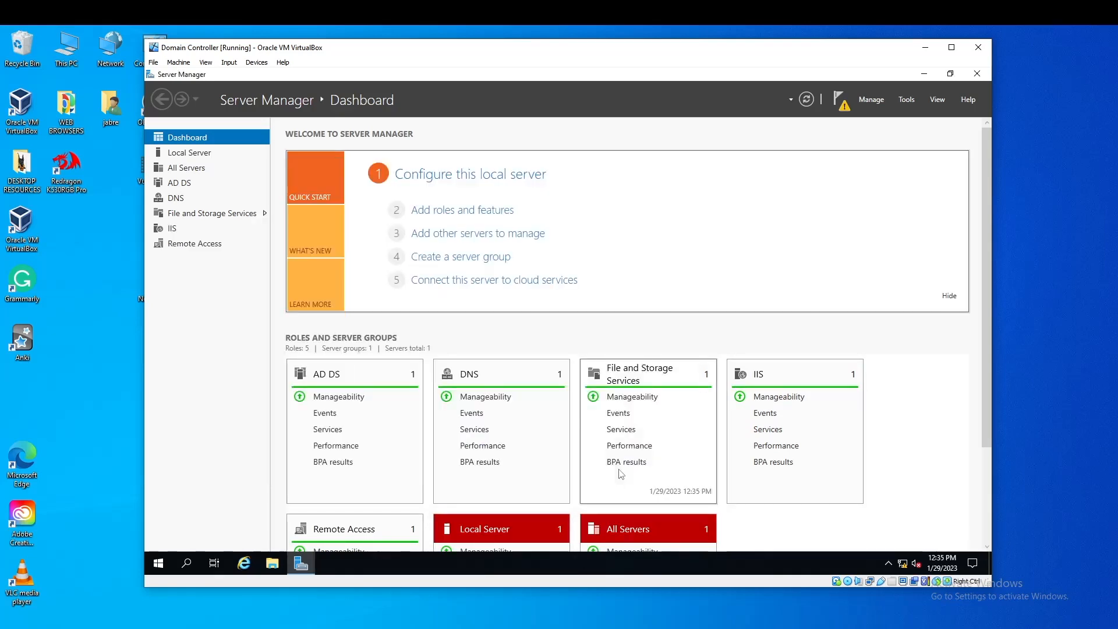
# Open Routing and Remote Access and try configuring DC (local), cancelling when no interfaces appear
pyautogui.click(907, 100)
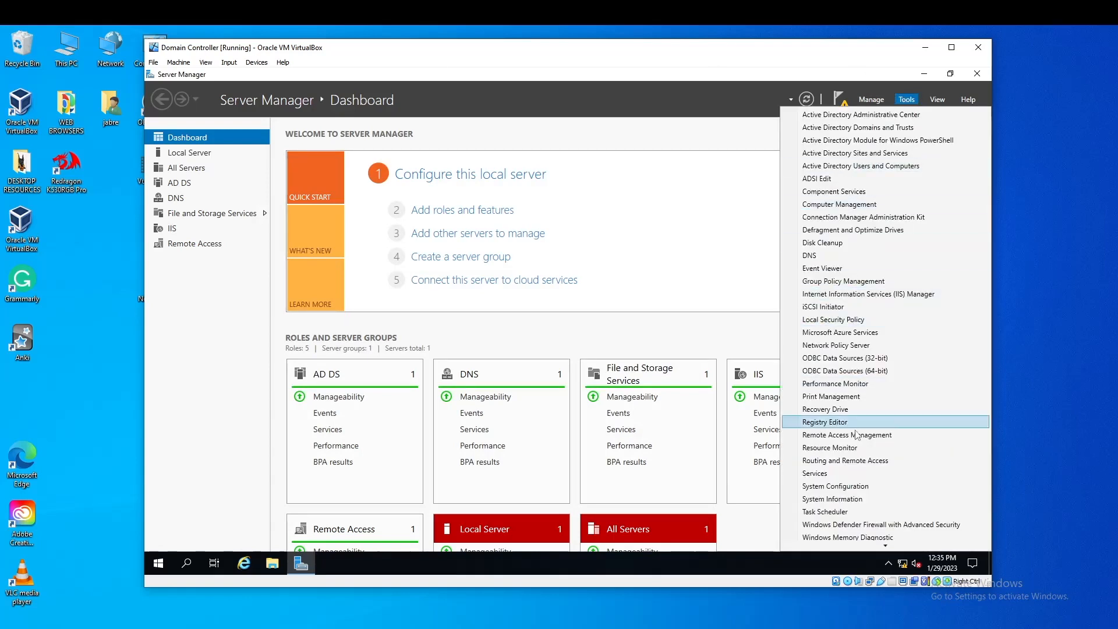
pyautogui.scroll(-1, 859, 437)
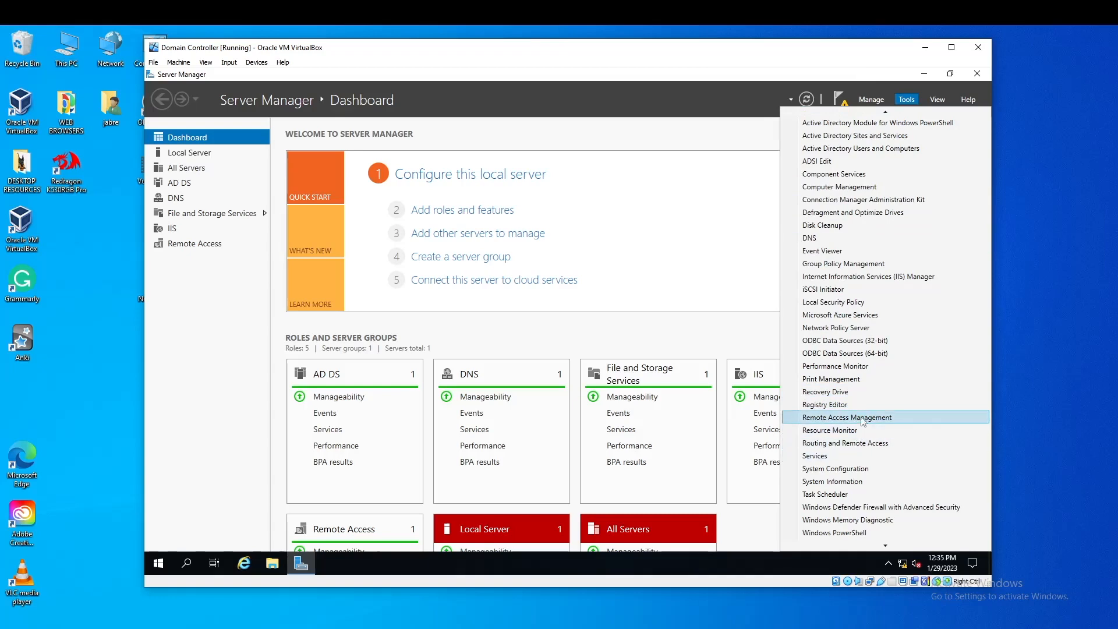
pyautogui.scroll(1, 863, 410)
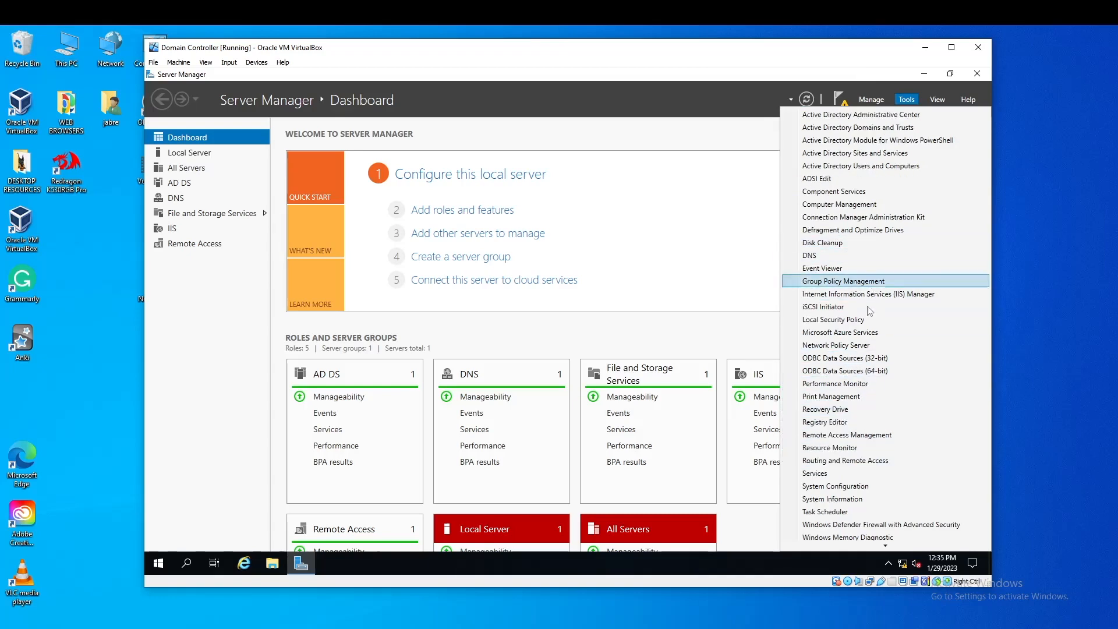
pyautogui.click(868, 461)
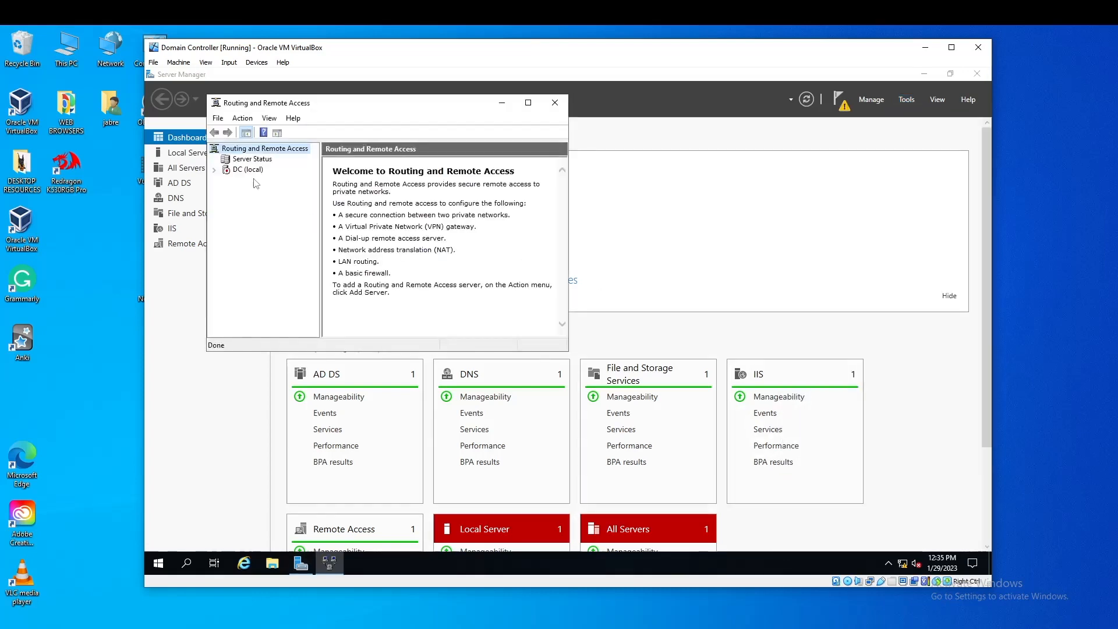
pyautogui.click(251, 171)
pyautogui.rightClick(254, 176)
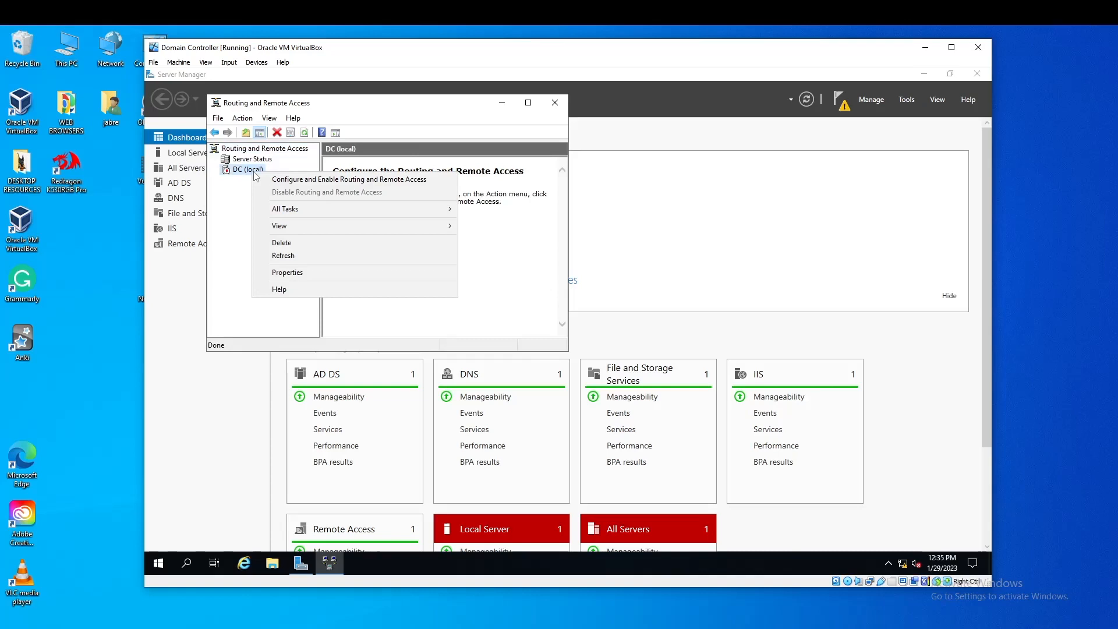
pyautogui.click(318, 179)
pyautogui.click(469, 335)
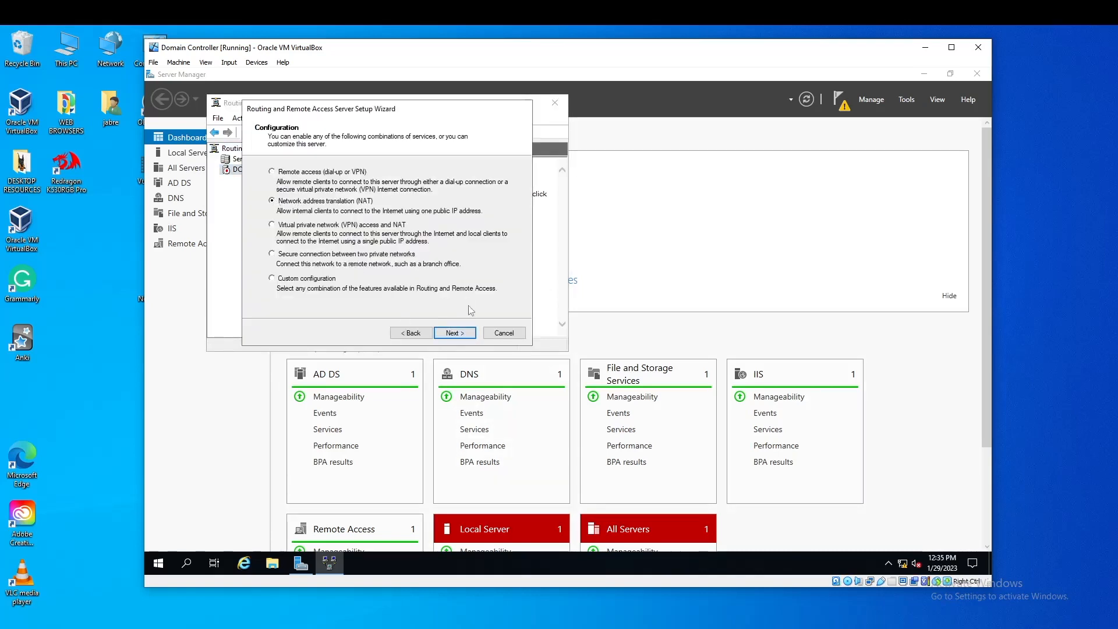
pyautogui.click(456, 336)
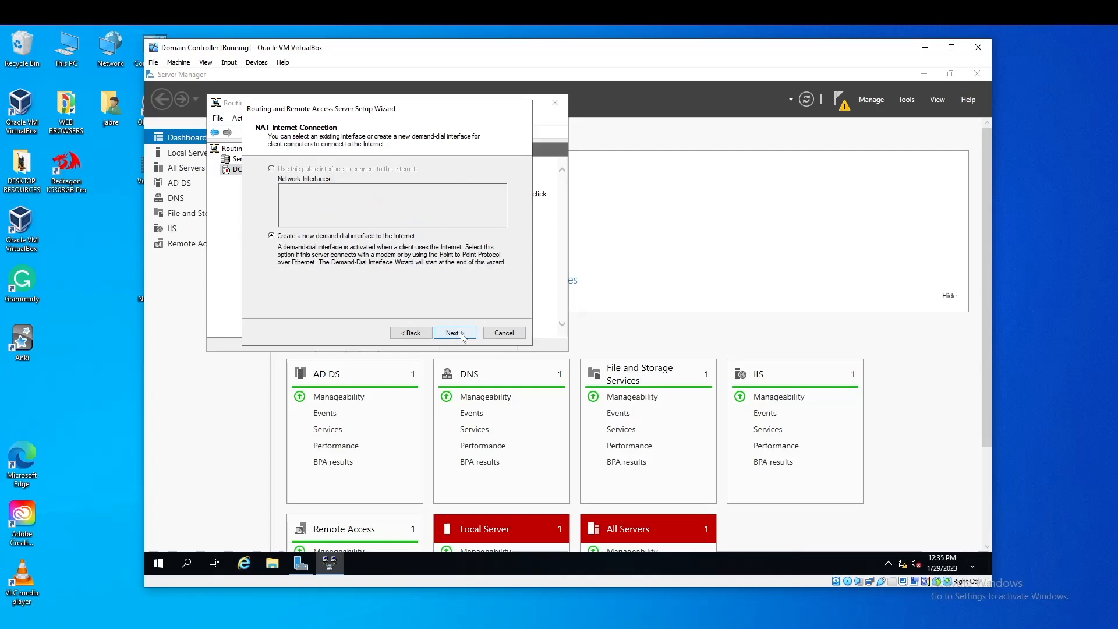
pyautogui.click(504, 332)
# Rerun Configure and Enable with NAT using the INTERNET interface, finish, and close the console
pyautogui.rightClick(256, 174)
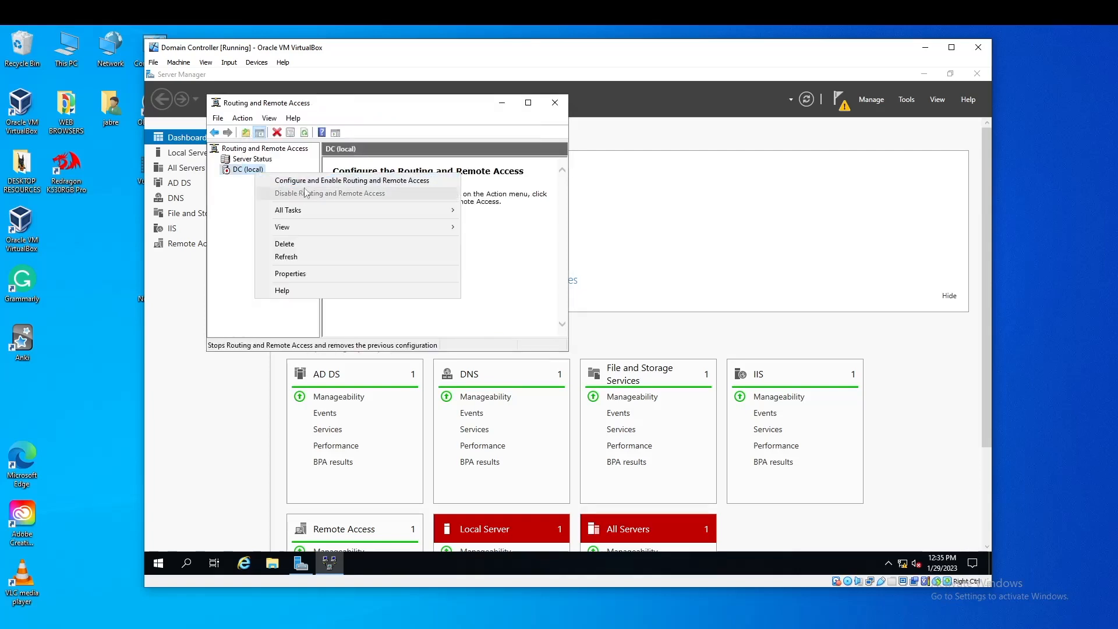
pyautogui.click(273, 181)
pyautogui.click(455, 333)
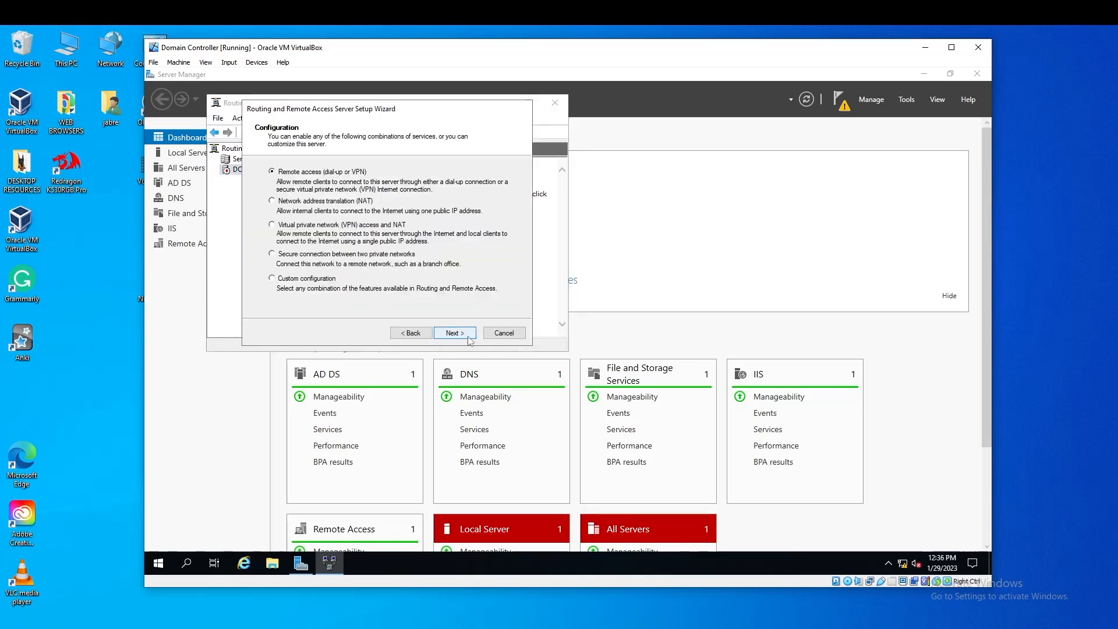
pyautogui.click(272, 200)
pyautogui.click(455, 333)
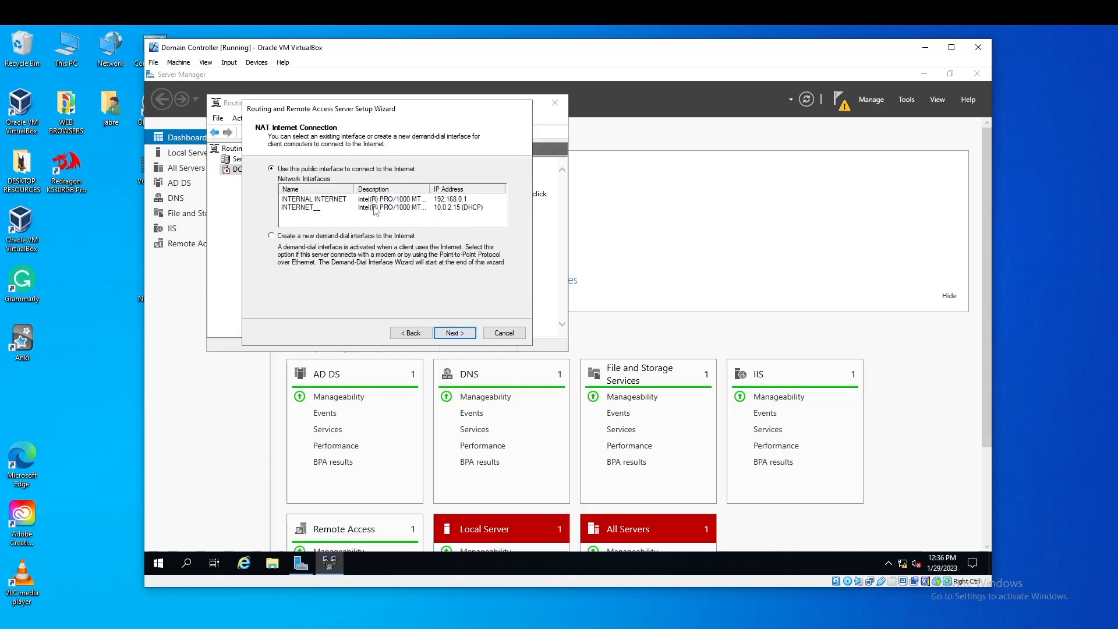
pyautogui.click(375, 209)
pyautogui.click(462, 338)
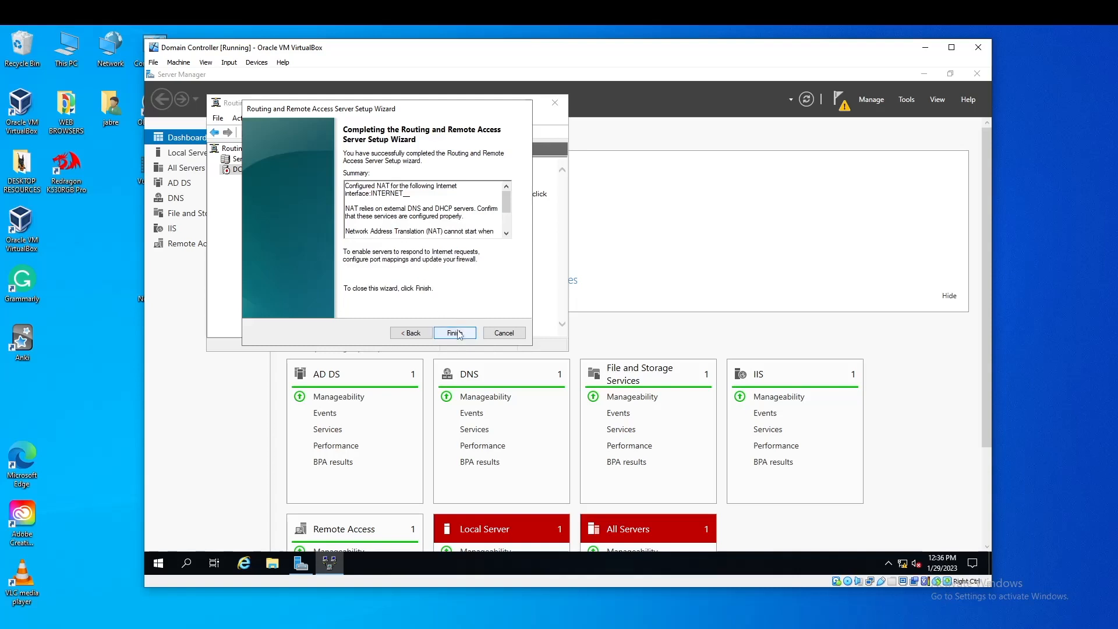
pyautogui.click(459, 334)
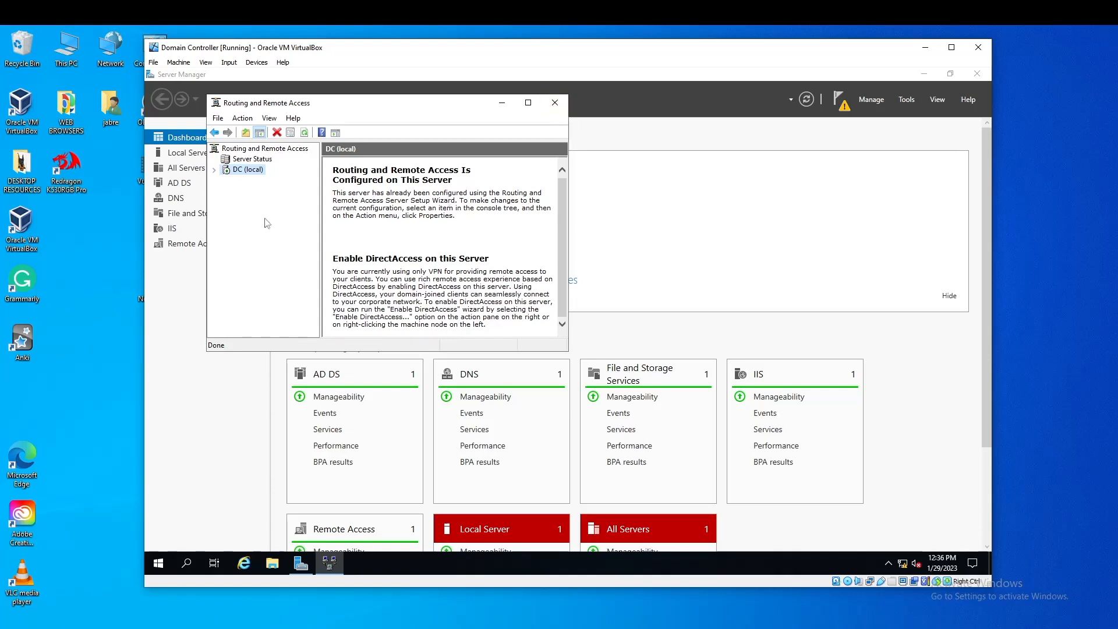
pyautogui.click(555, 106)
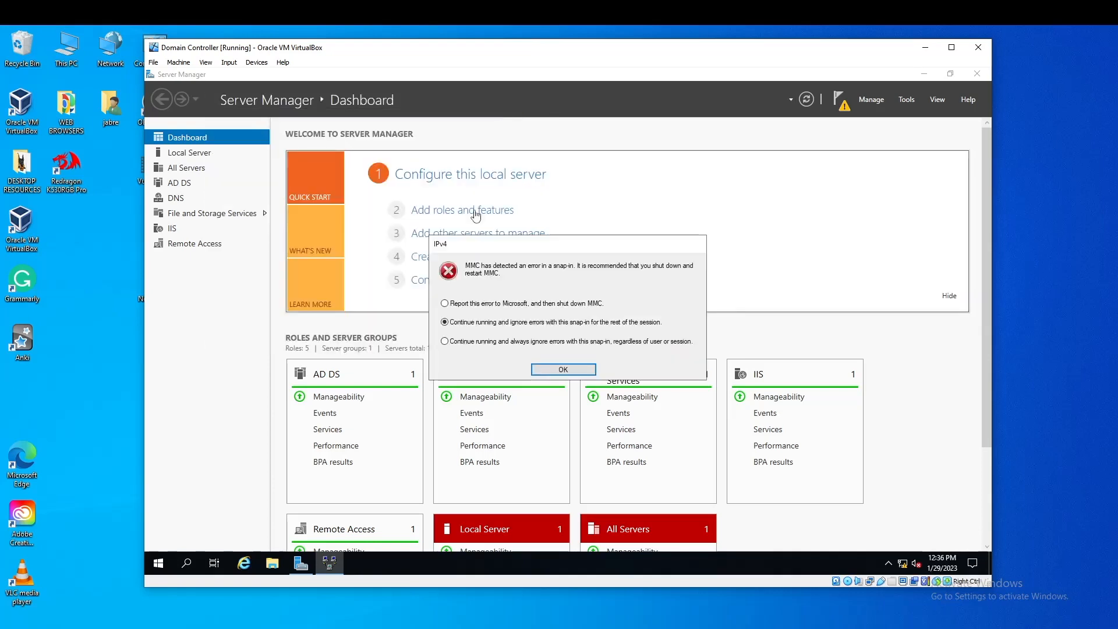
# Dismiss the three snap-in errors and start Add Roles and Features up to server roles
pyautogui.click(584, 370)
pyautogui.click(584, 370)
pyautogui.click(582, 371)
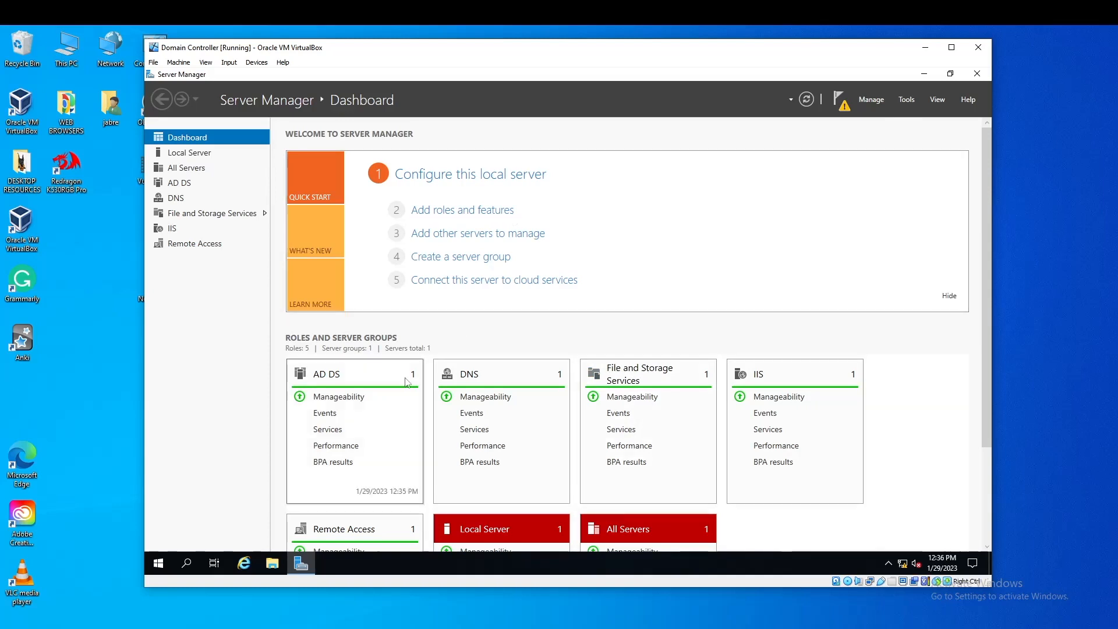
pyautogui.click(500, 213)
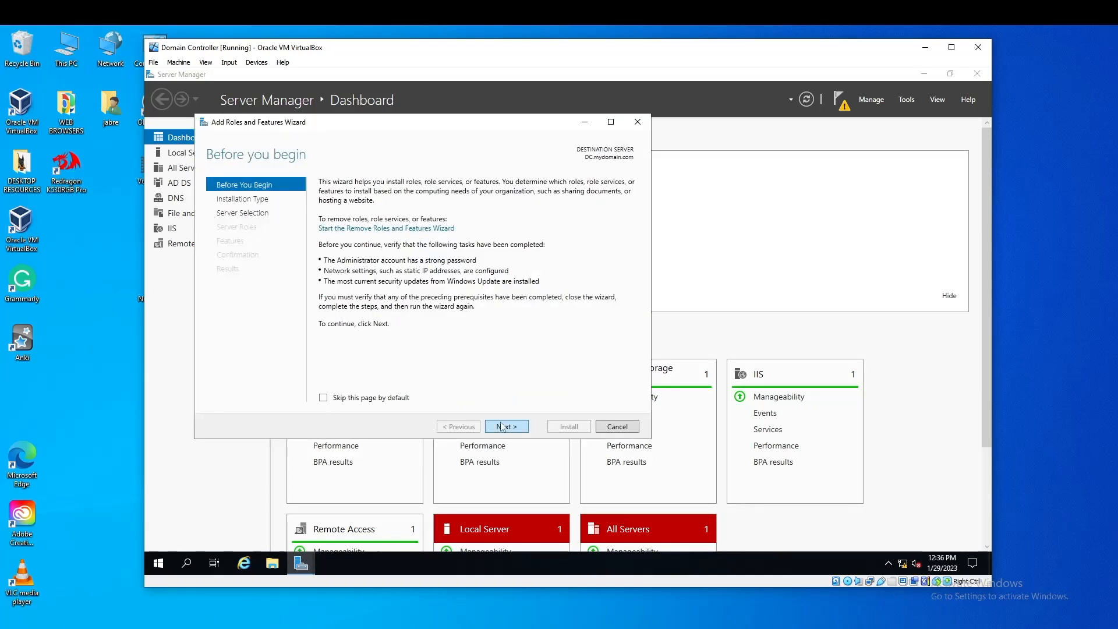
pyautogui.click(502, 427)
pyautogui.click(502, 427)
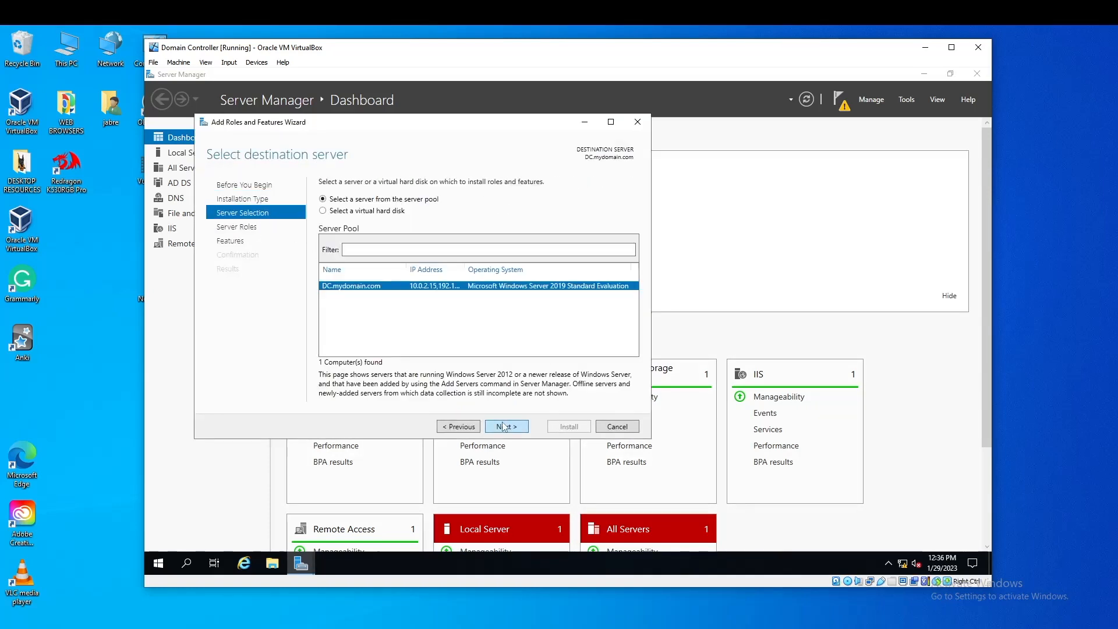
pyautogui.click(505, 427)
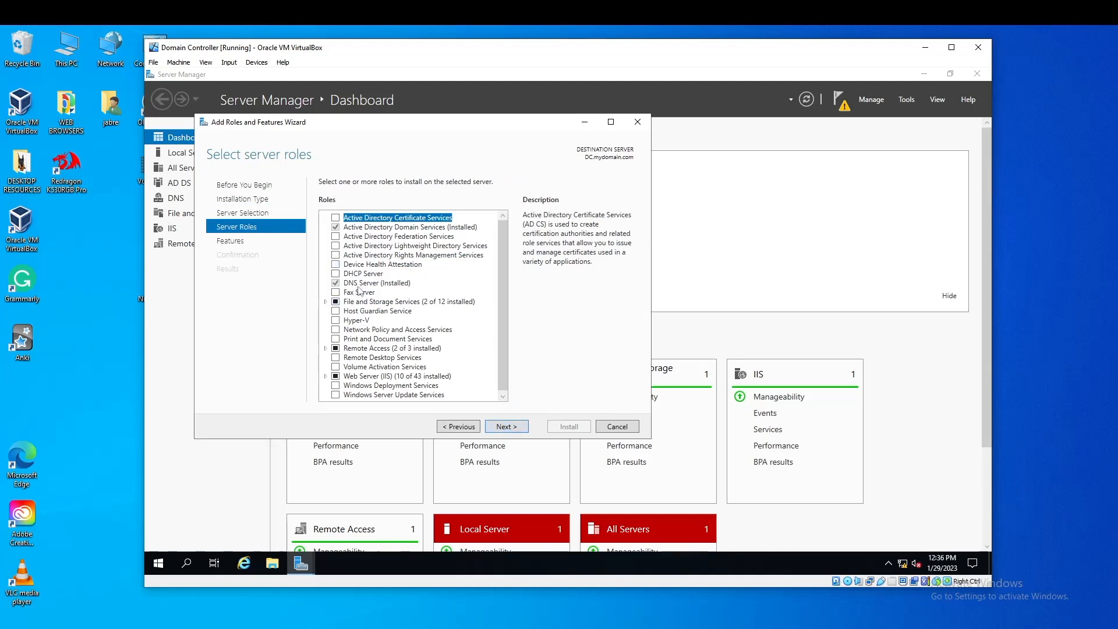
# Add the DHCP Server role with its management tools and install it
pyautogui.click(336, 274)
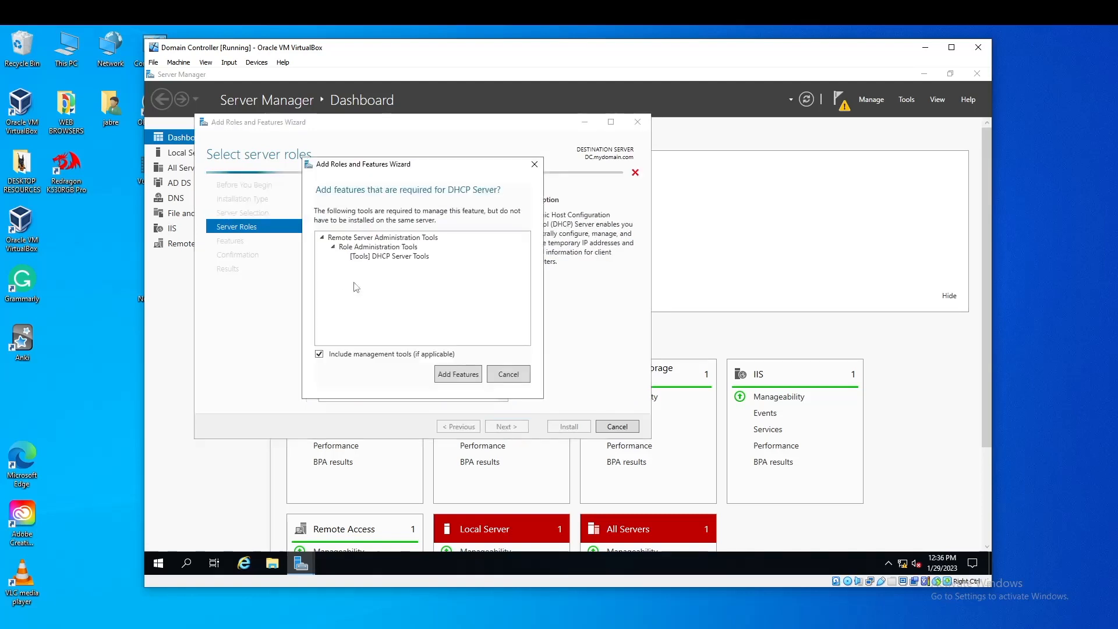
pyautogui.click(470, 374)
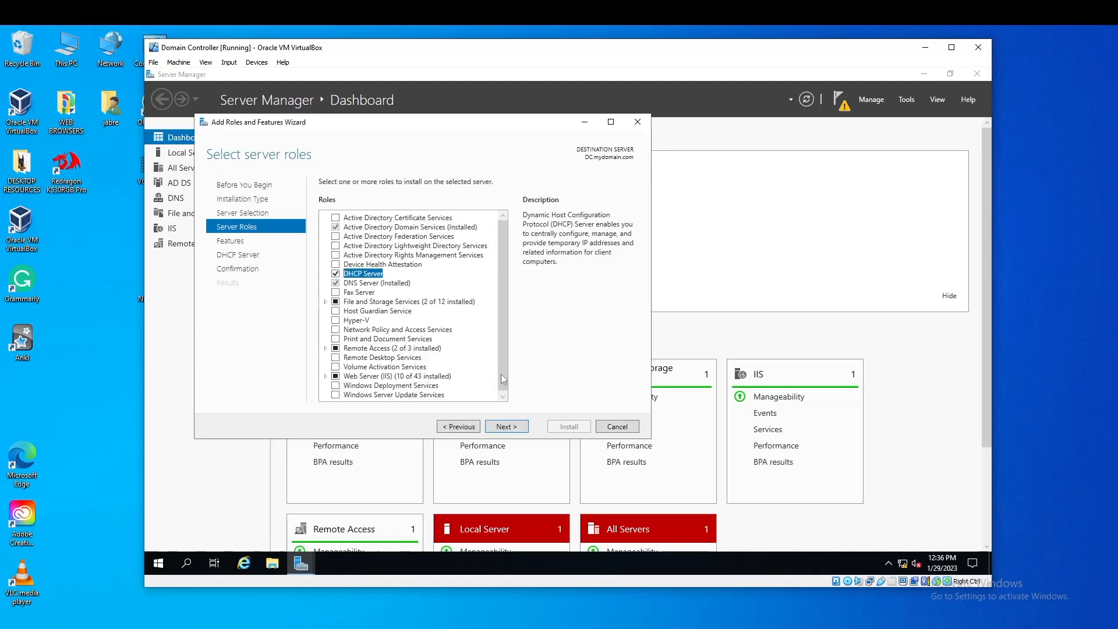
pyautogui.click(507, 427)
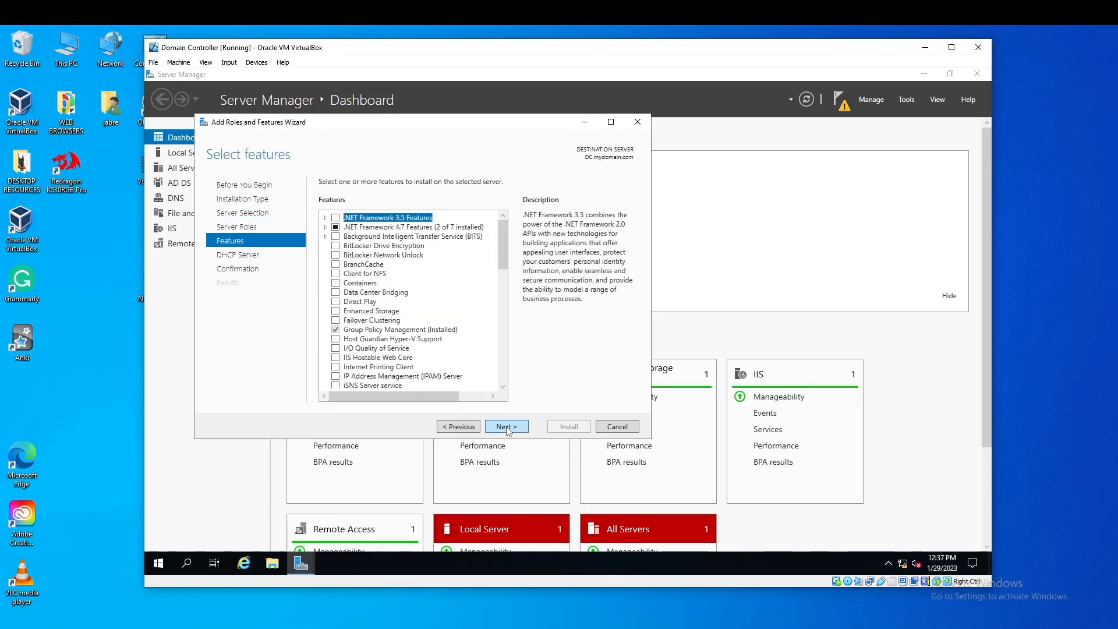
pyautogui.click(505, 427)
pyautogui.click(505, 427)
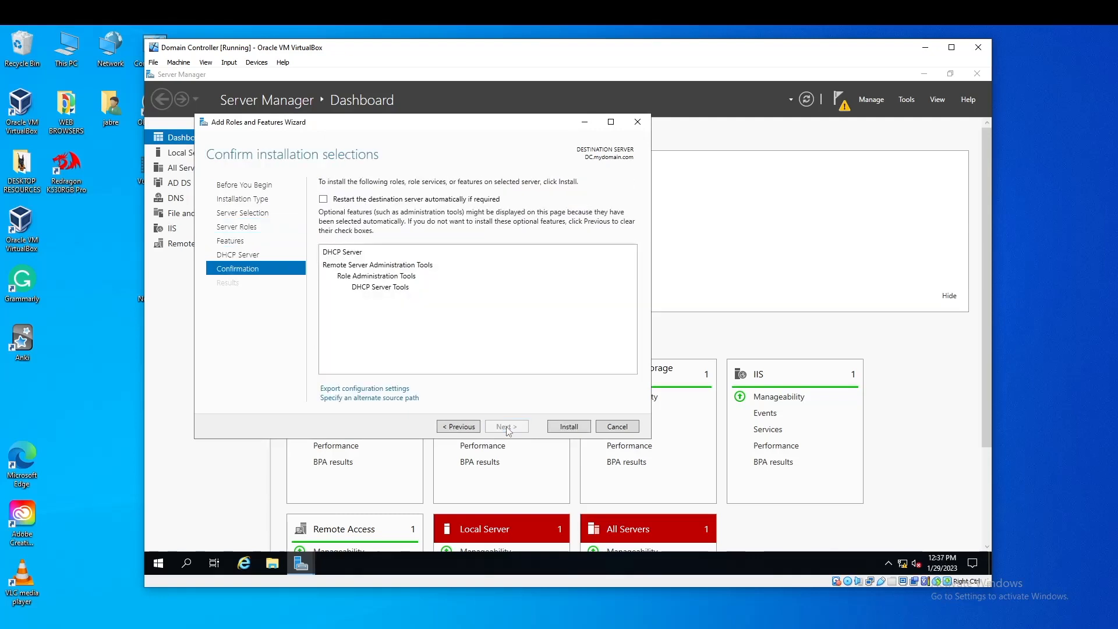
pyautogui.click(569, 426)
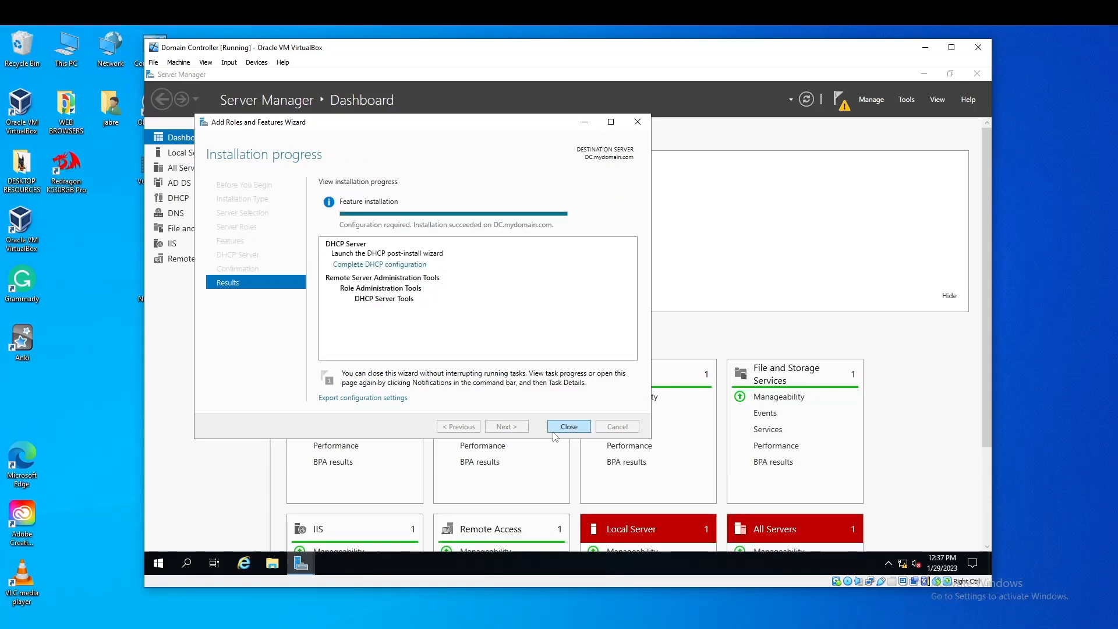
pyautogui.click(564, 428)
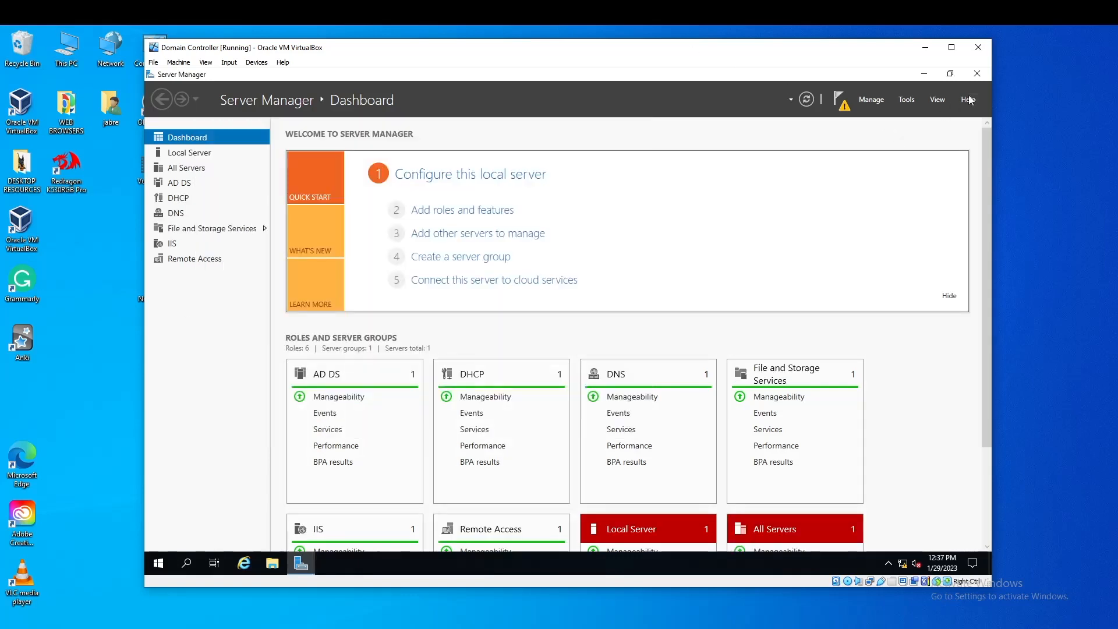
pyautogui.click(937, 100)
# Open the DHCP console, expand dc.mydomain and start a new IPv4 scope
pyautogui.click(913, 100)
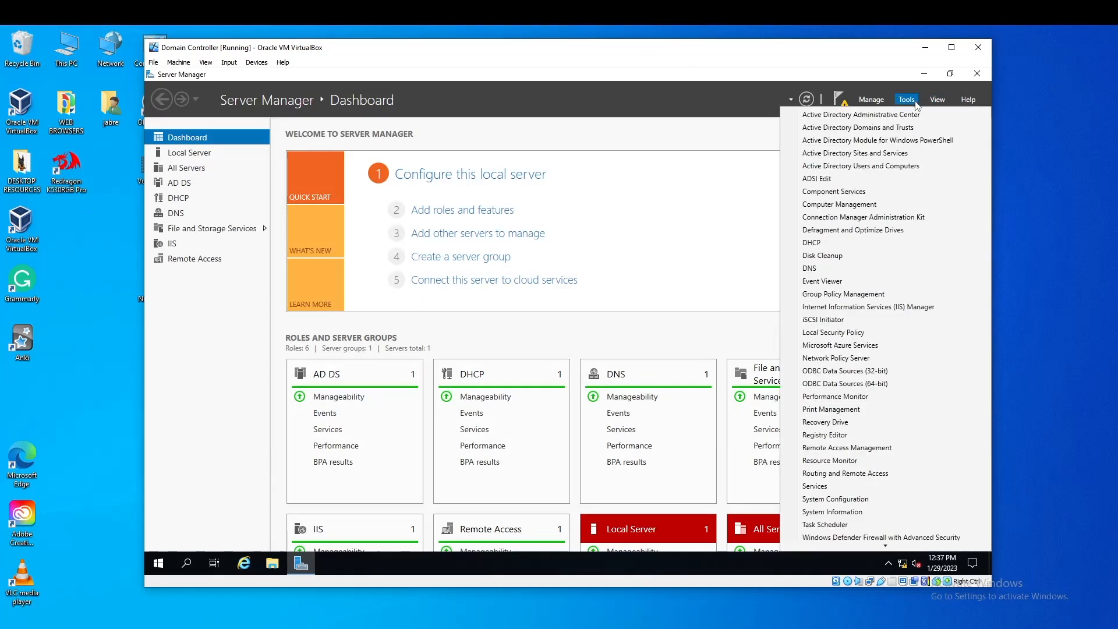
pyautogui.click(867, 242)
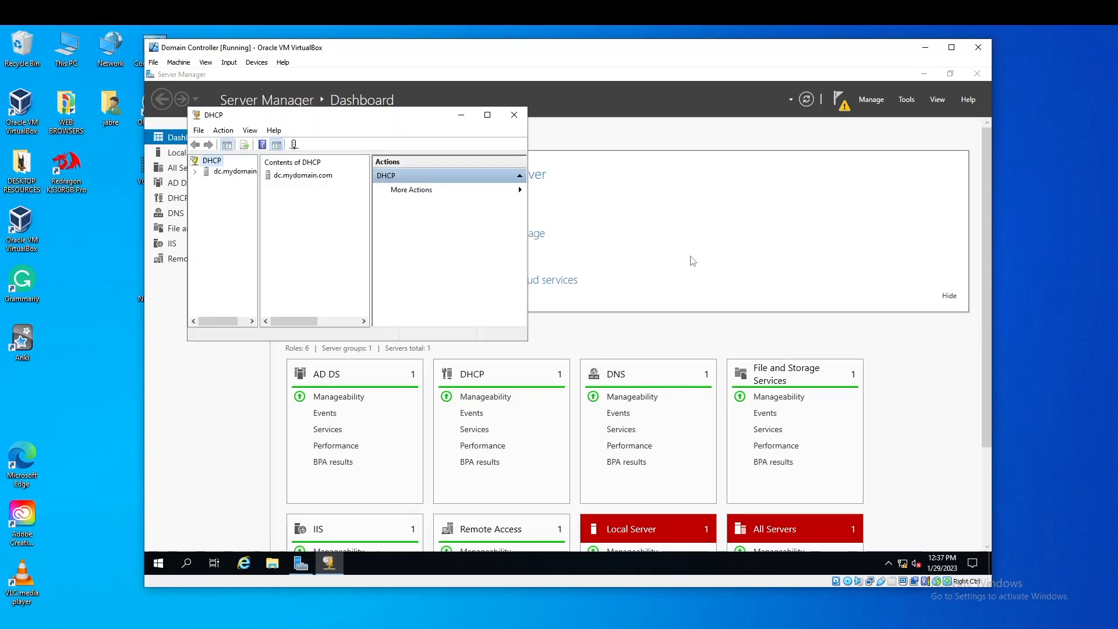
pyautogui.doubleClick(233, 171)
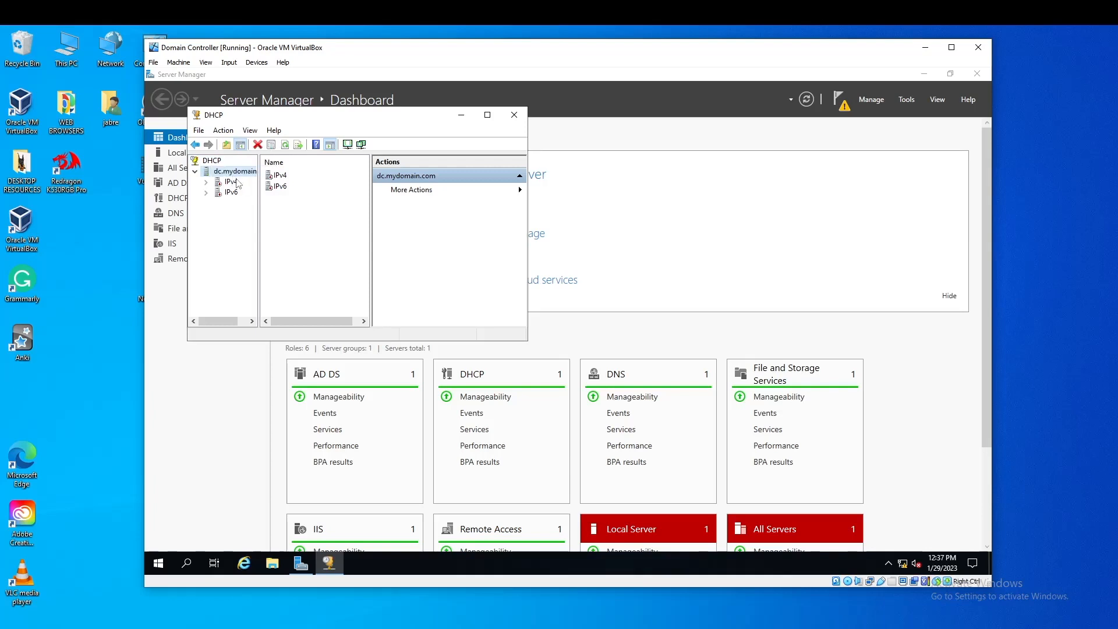
pyautogui.rightClick(235, 181)
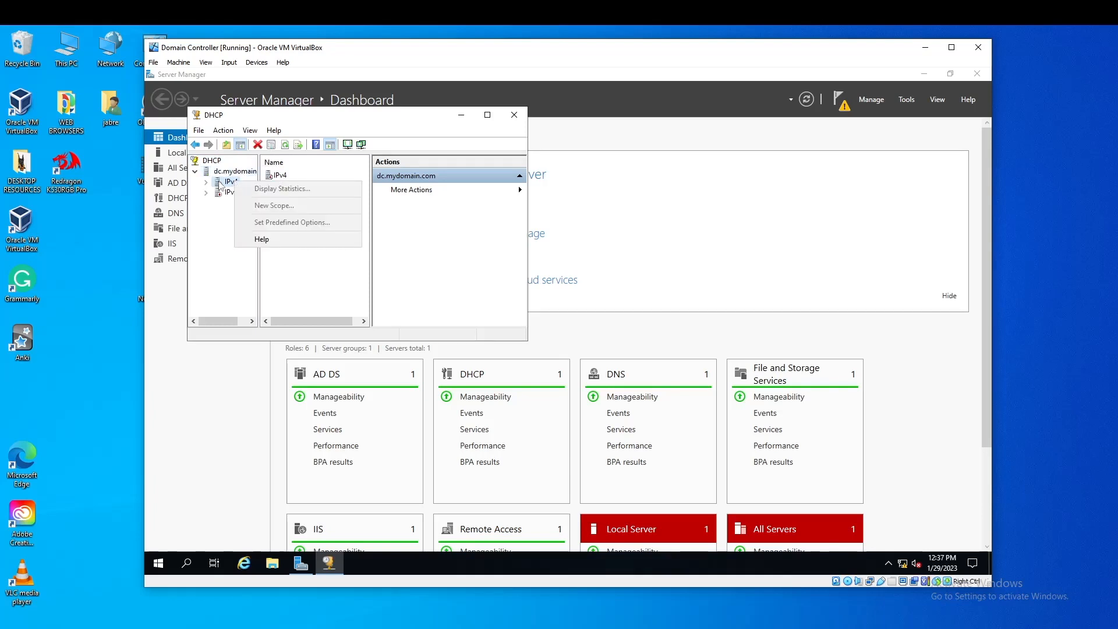
pyautogui.click(220, 184)
pyautogui.rightClick(224, 181)
pyautogui.click(248, 201)
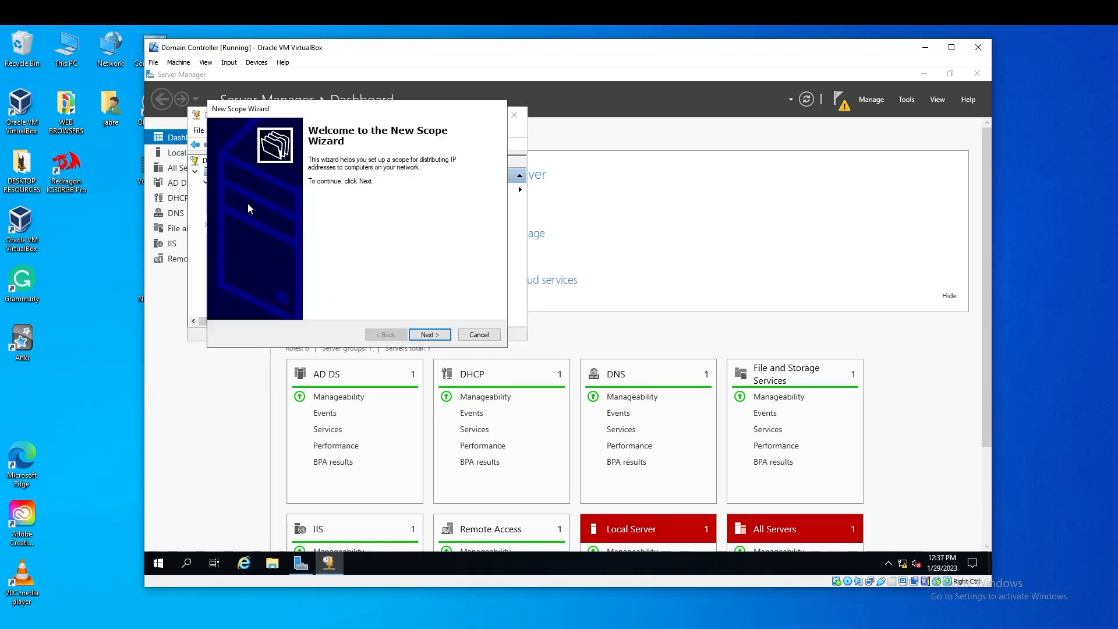
# Name the new scope 192.168.0.1 and continue to the IP address range
pyautogui.click(438, 335)
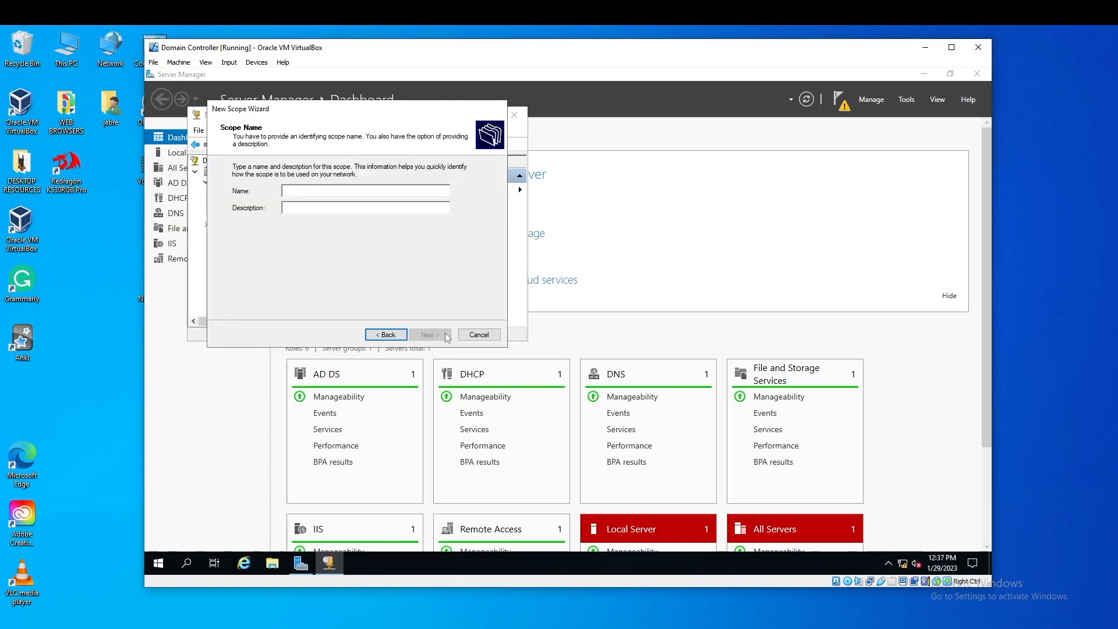
pyautogui.write('192.168.0.11')
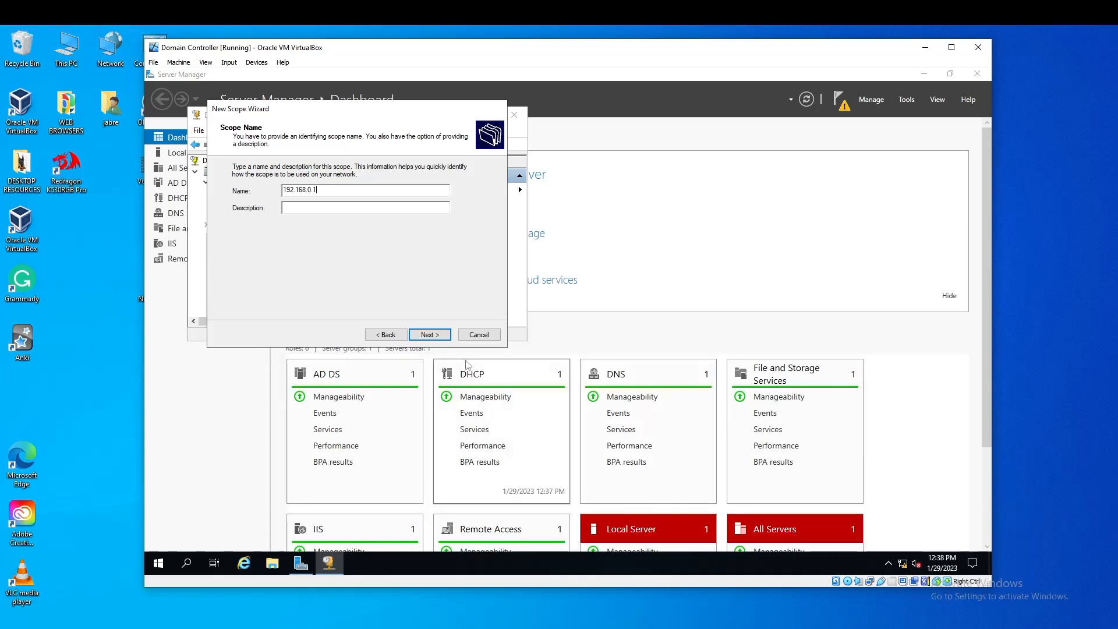
pyautogui.click(431, 335)
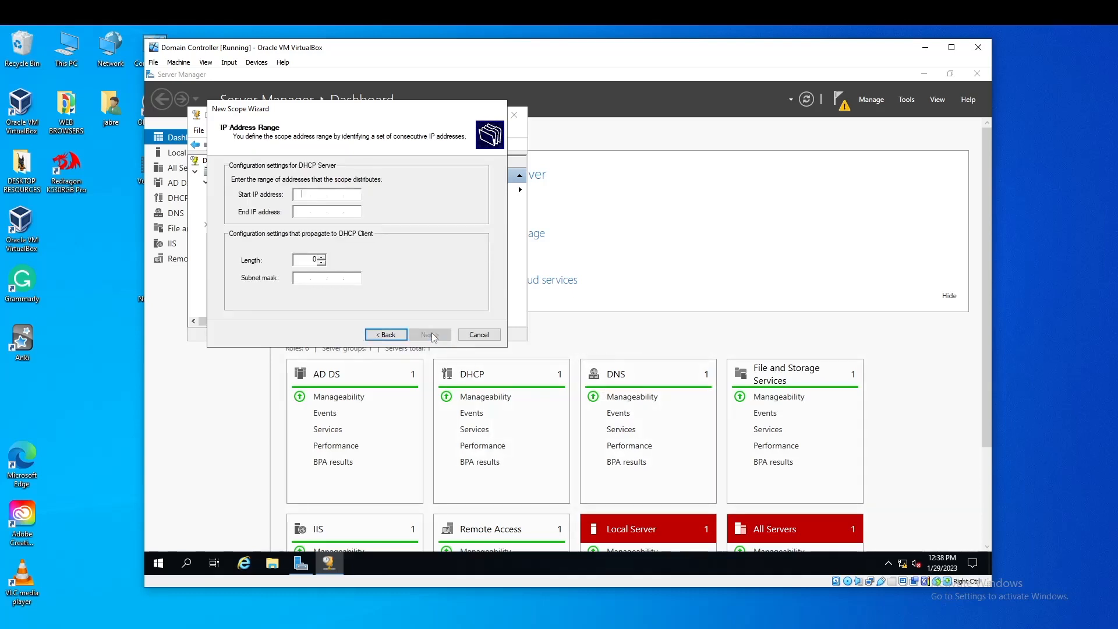
# Set the scope address range from 192.168.0.100 to 192.168.0.200 with a /24 mask
pyautogui.write('192.168.0.100')
pyautogui.click(307, 212)
pyautogui.write('192 . ')
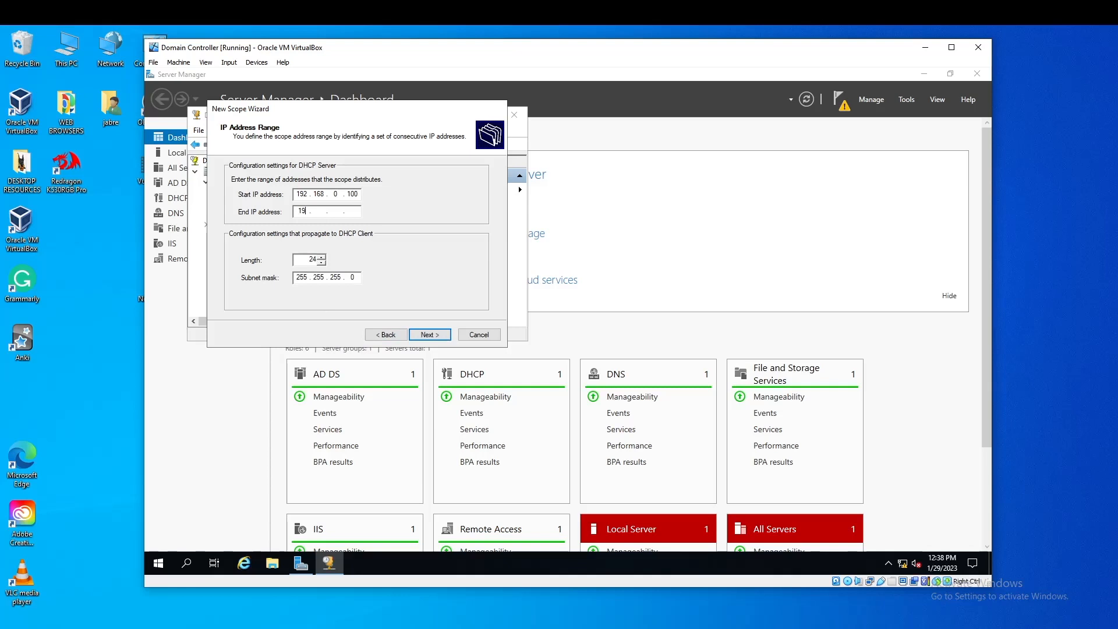
pyautogui.write('168 . 0 . 200')
pyautogui.click(439, 332)
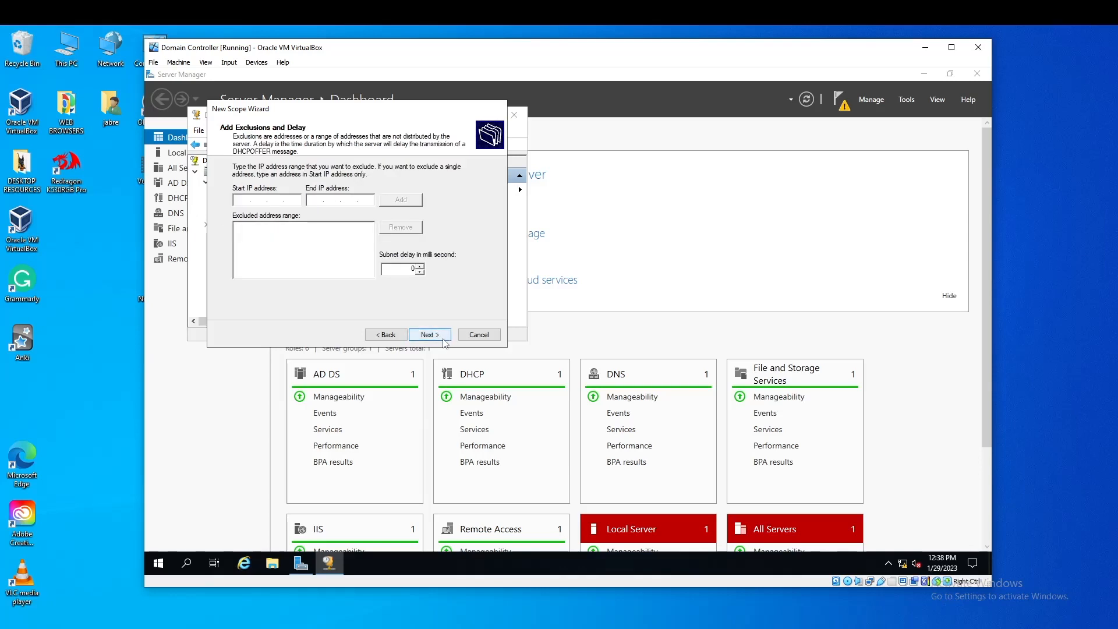
# Skip exclusions and set the lease duration to 99 days
pyautogui.click(440, 336)
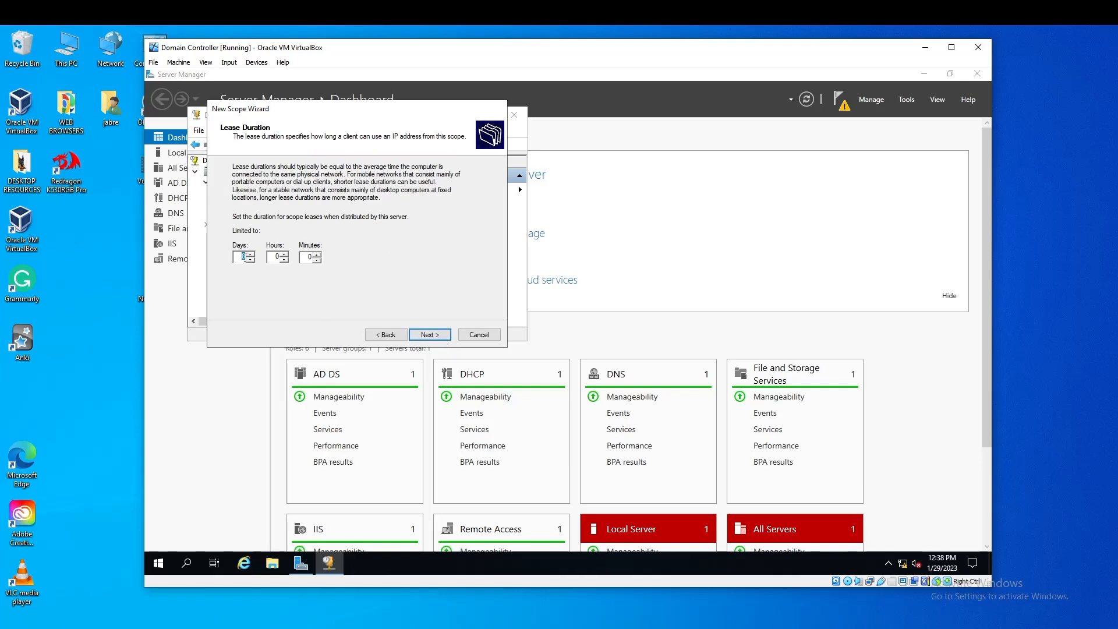
pyautogui.press('BackSpace')
pyautogui.write('99')
pyautogui.click(417, 334)
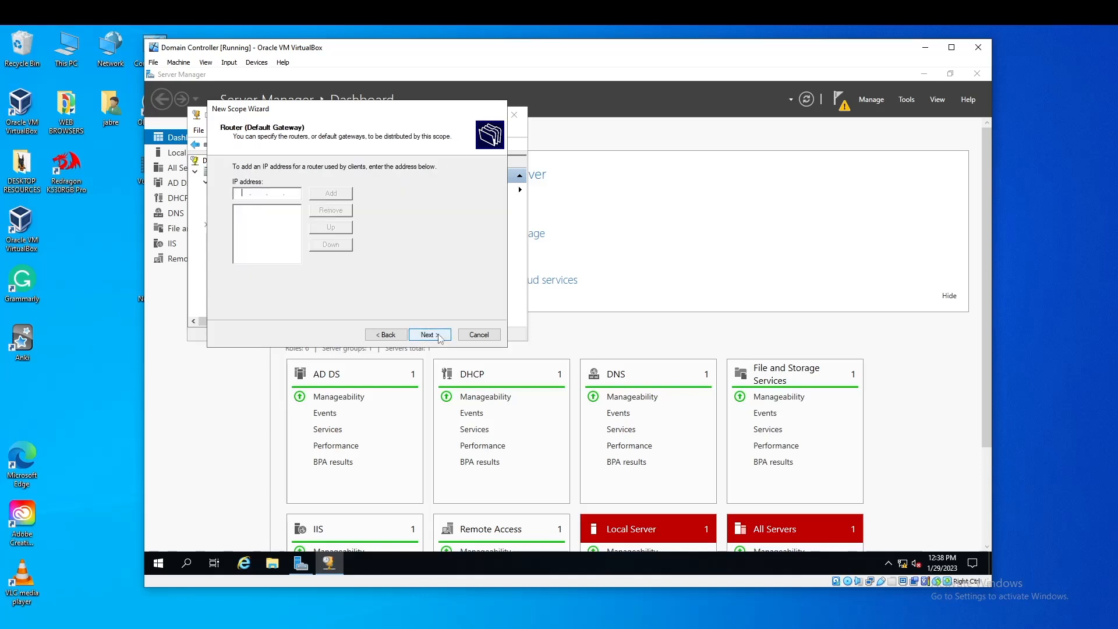
# Add 192.168.0.1 as the scope's default gateway router
pyautogui.click(394, 335)
pyautogui.click(440, 334)
pyautogui.write('192 . 168 . 0 . 1')
pyautogui.click(341, 191)
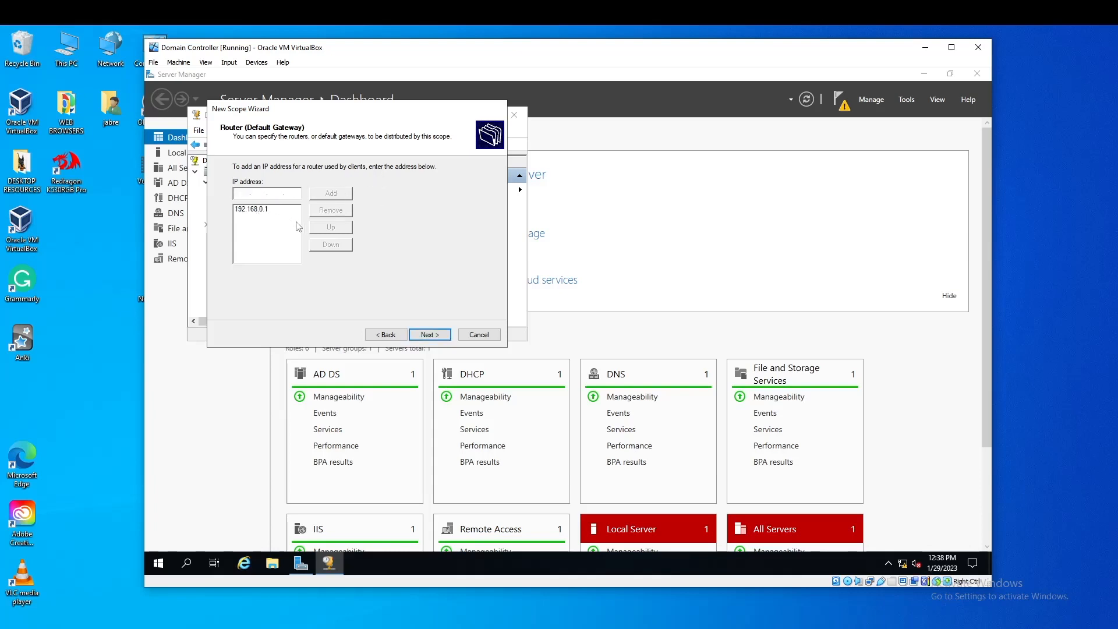
pyautogui.click(428, 335)
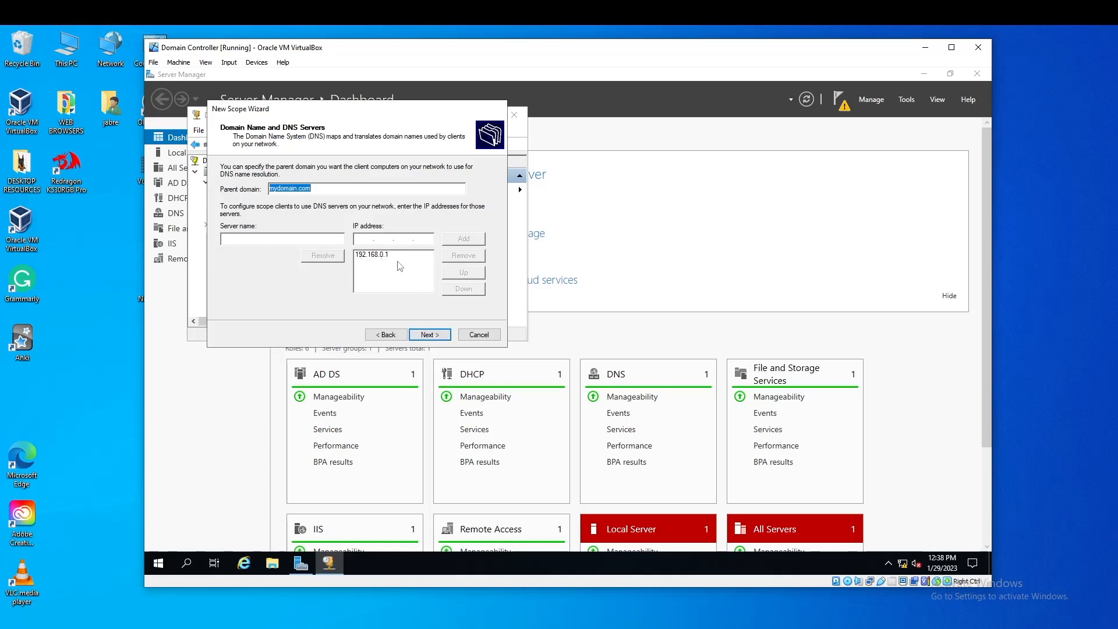
# Accept the mydomain.com DNS settings, skip WINS, and activate the scope now
pyautogui.click(437, 336)
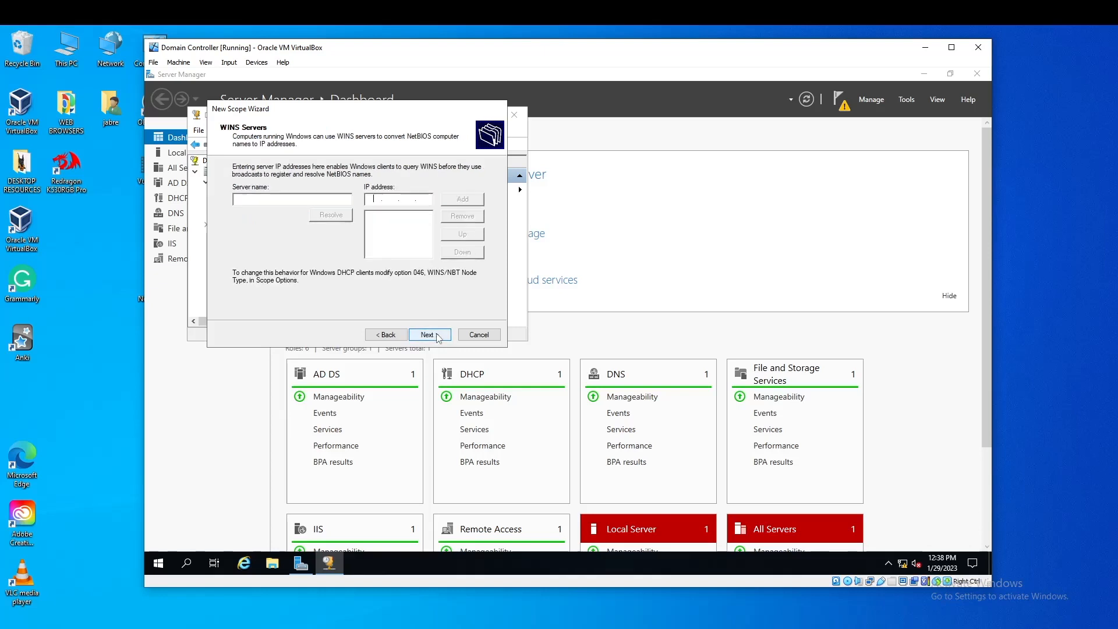
pyautogui.click(434, 336)
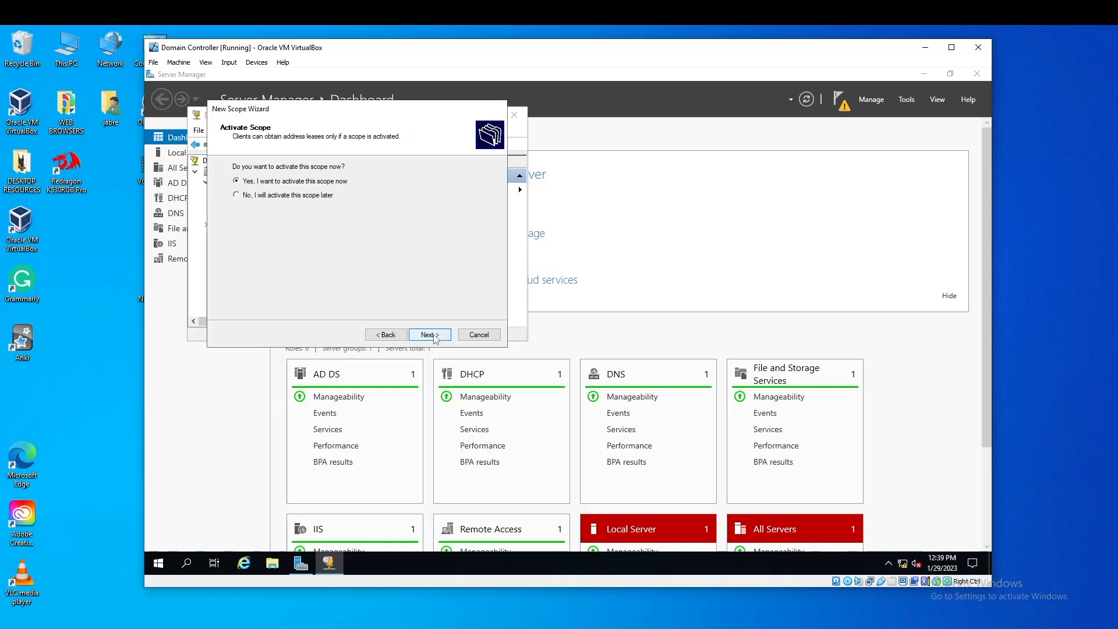
pyautogui.click(430, 335)
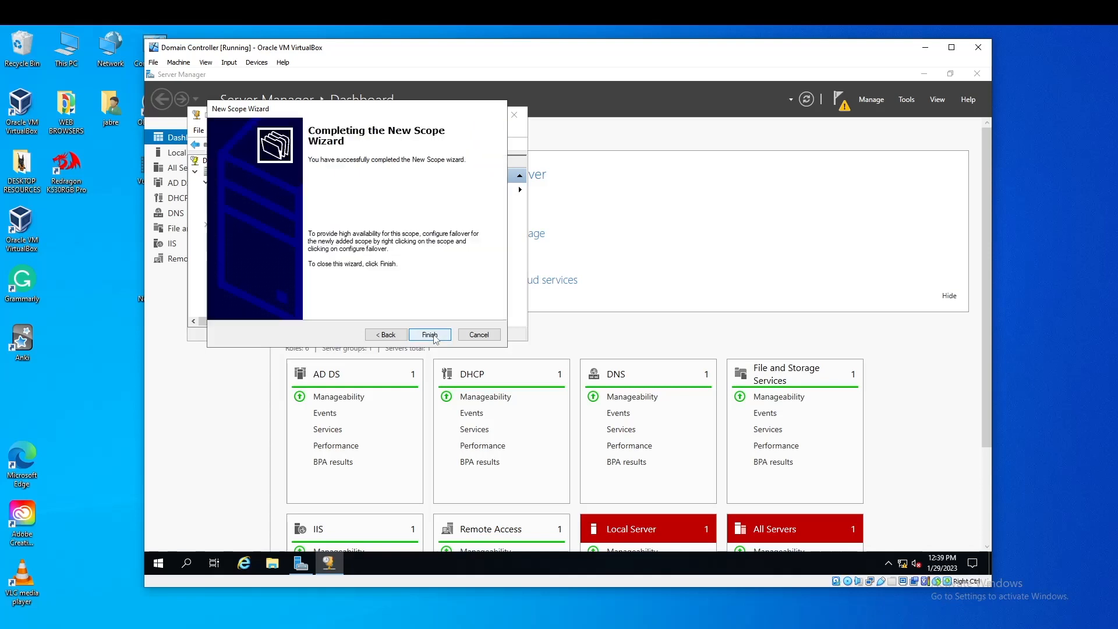
pyautogui.click(430, 334)
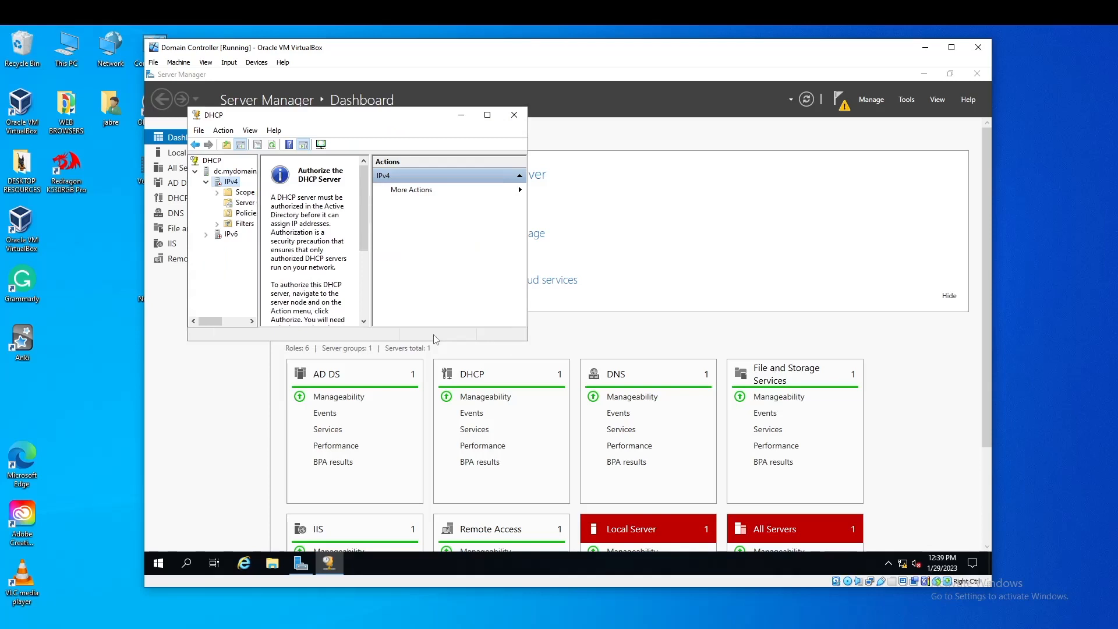
# Authorize dc.mydomain.com in Active Directory, refresh it, and close the DHCP console
pyautogui.click(240, 172)
pyautogui.rightClick(240, 174)
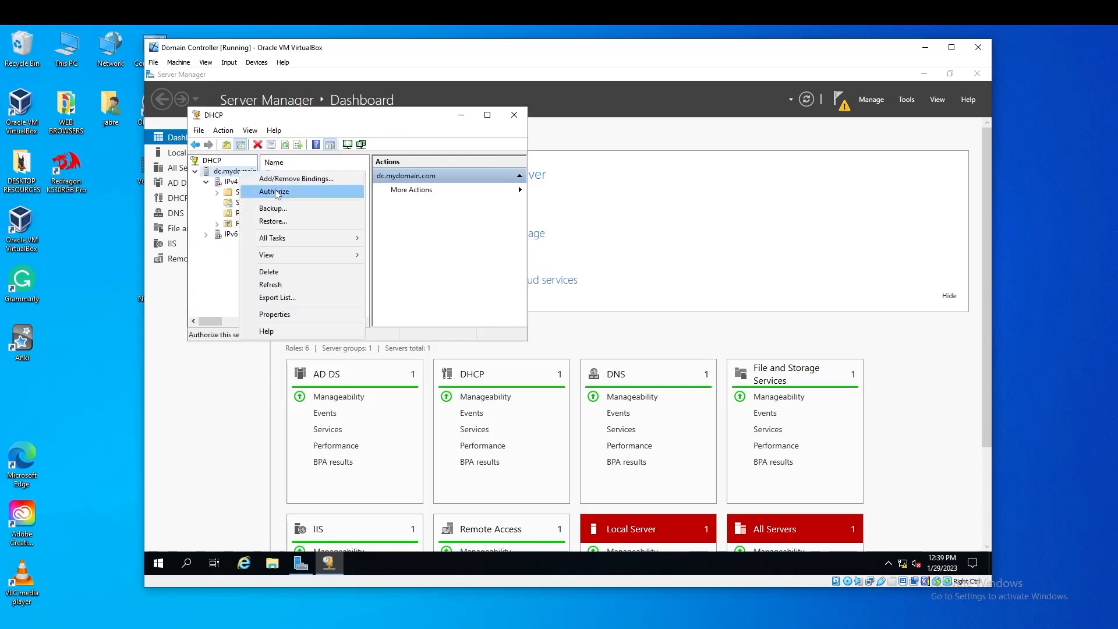
pyautogui.click(278, 195)
pyautogui.rightClick(237, 171)
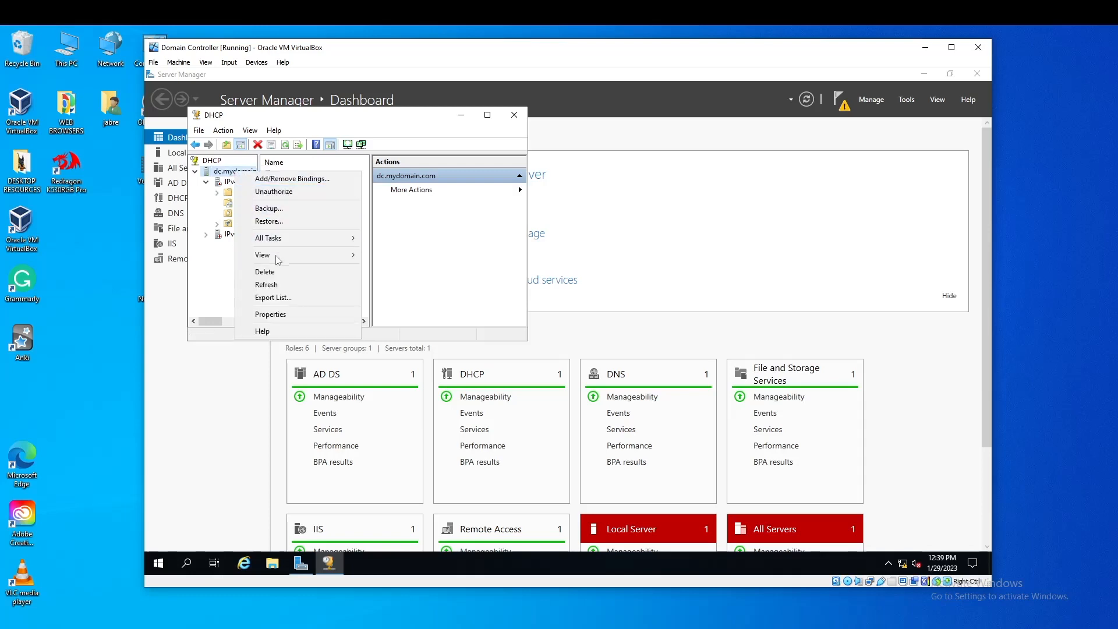
pyautogui.click(276, 284)
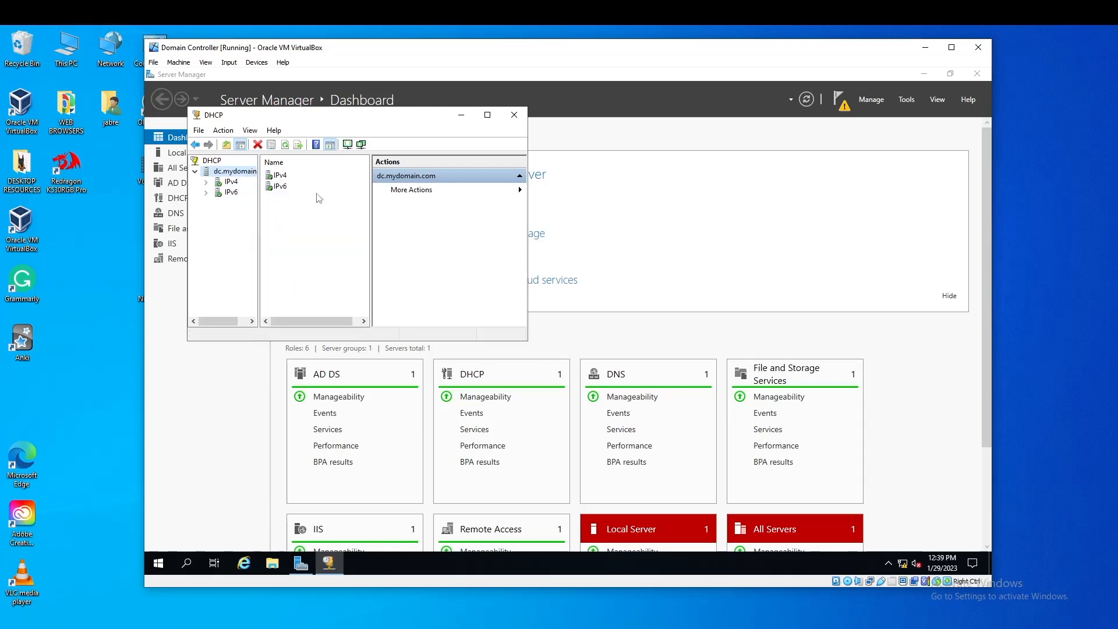
pyautogui.click(522, 121)
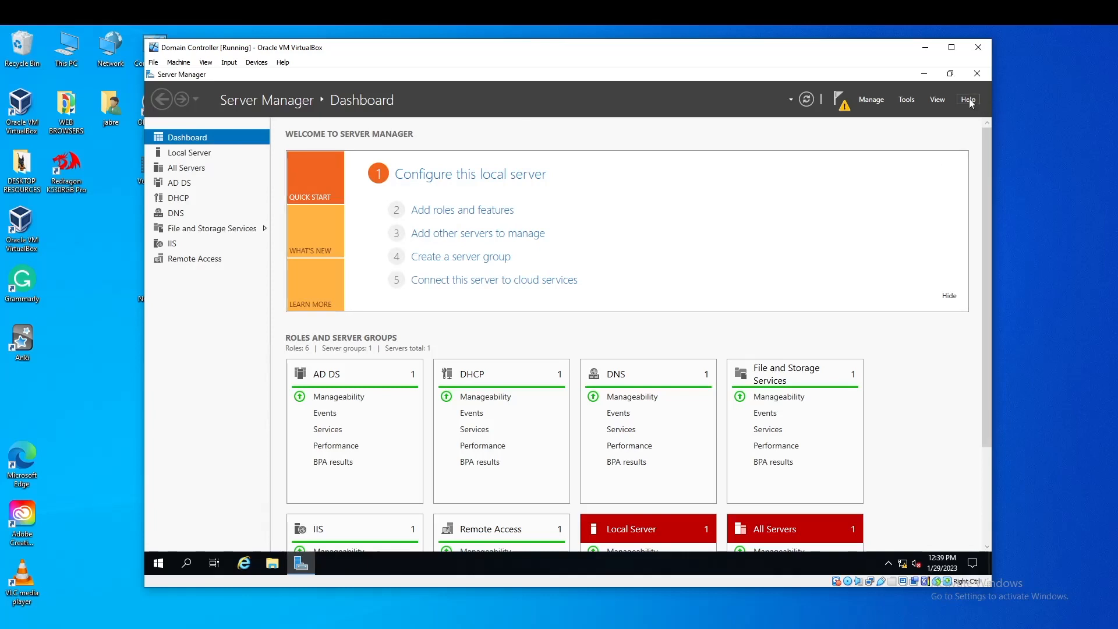